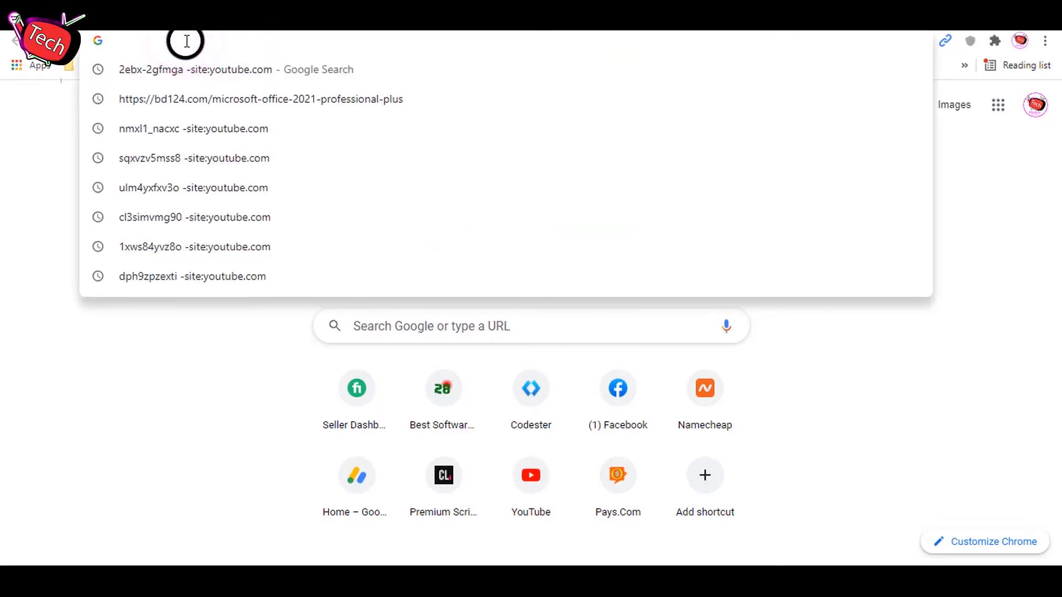
{"action": "type", "text": "app"}
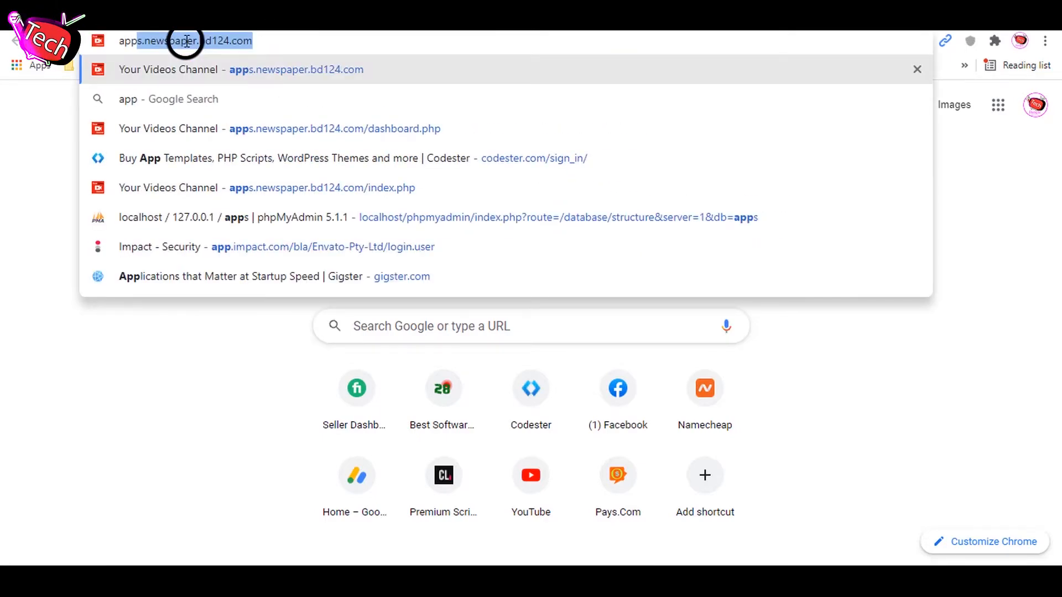
{"action": "type", "text": "s"}
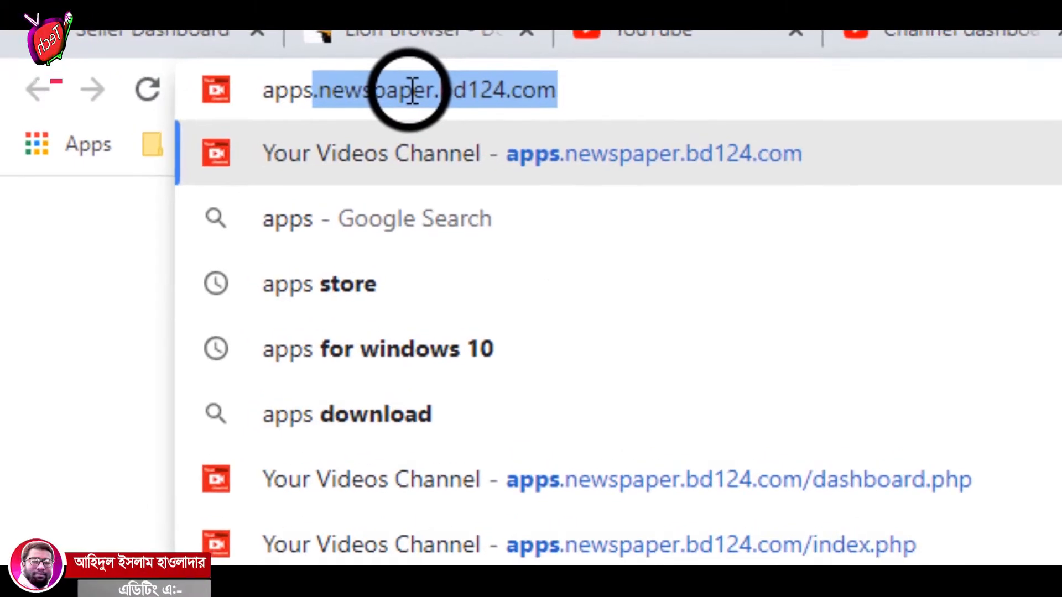
{"action": "key", "text": "BackSpace"}
{"action": "key", "text": "BackSpace"}
{"action": "key", "text": "BackSpace"}
{"action": "key", "text": "BackSpace"}
{"action": "key", "text": "BackSpace"}
Search Google for "mockup apps" and look through the web results
{"action": "type", "text": "m"}
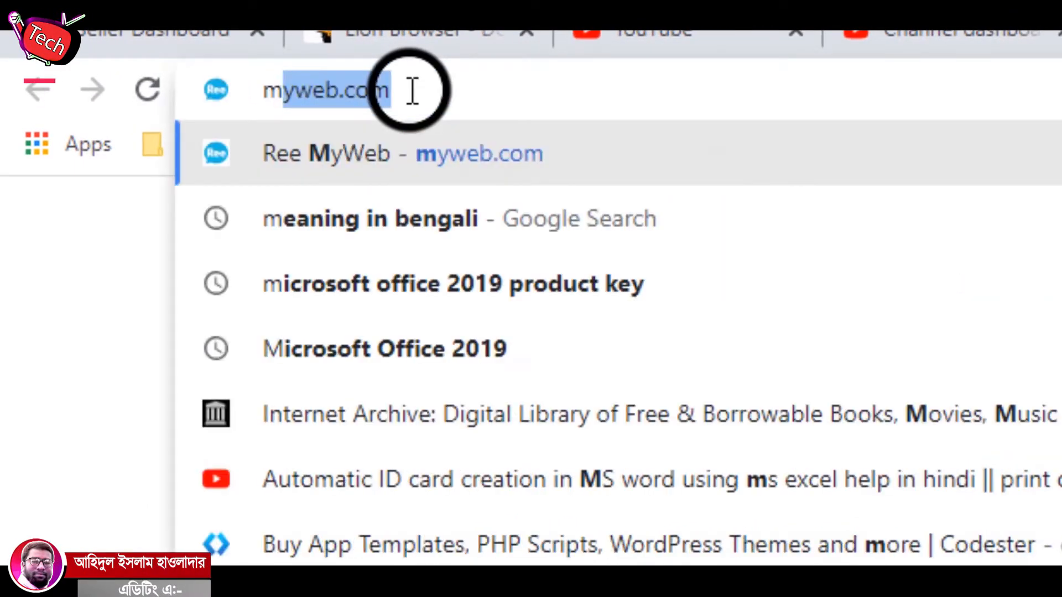
{"action": "type", "text": "o"}
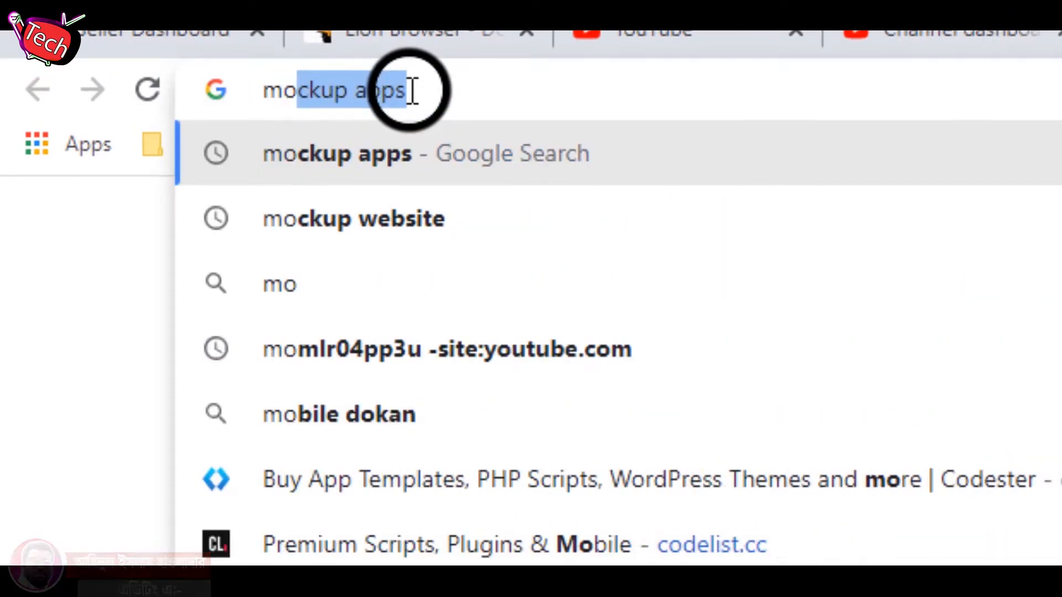
{"action": "key", "text": "Return"}
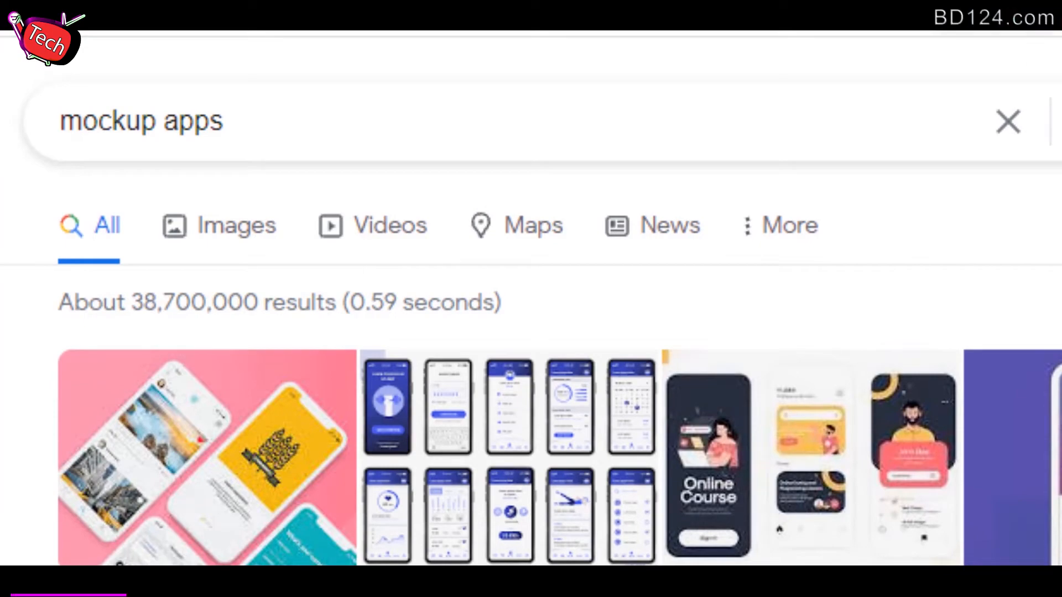
{"action": "scroll", "coordinate": [531, 331], "scroll_direction": "down", "scroll_amount": 5}
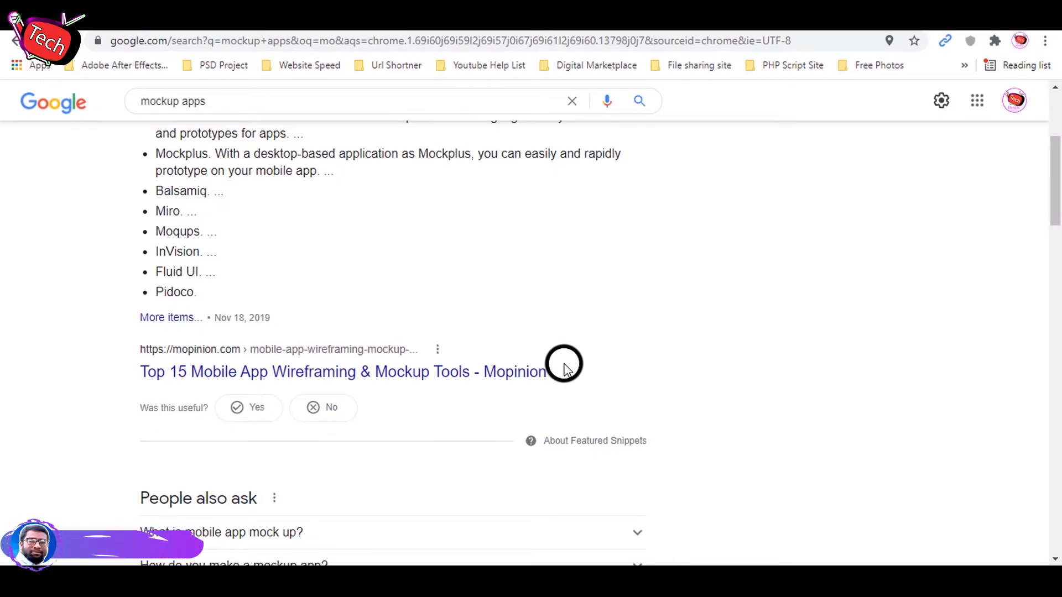
{"action": "scroll", "coordinate": [565, 364], "scroll_direction": "up", "scroll_amount": 4}
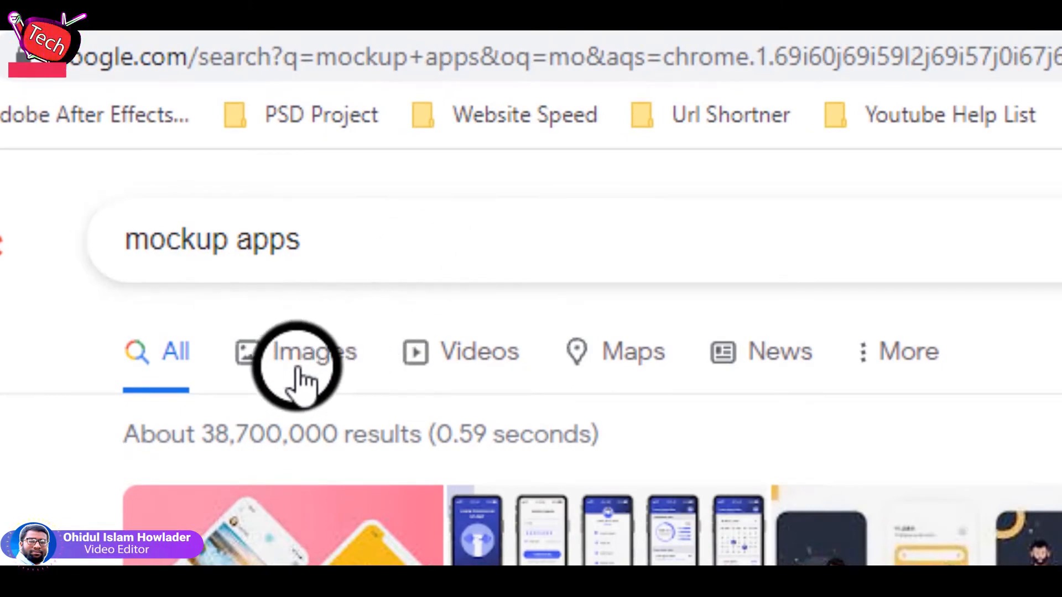
Show the image results and open the preview of ZippyPixels' iPhone Perspective Mockup
{"action": "left_click", "coordinate": [301, 365]}
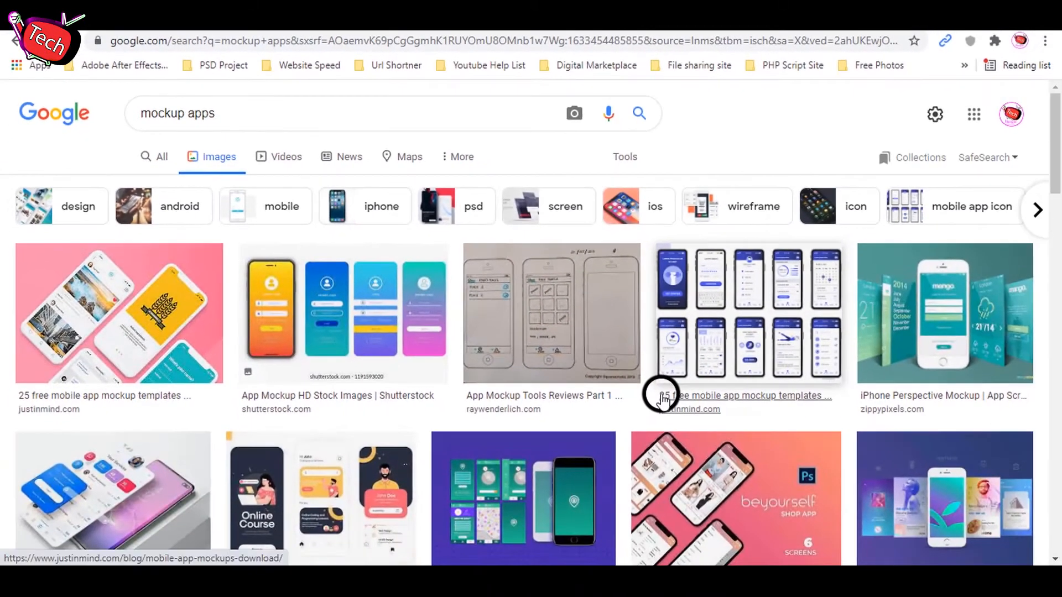
{"action": "scroll", "coordinate": [662, 392], "scroll_direction": "down", "scroll_amount": 2}
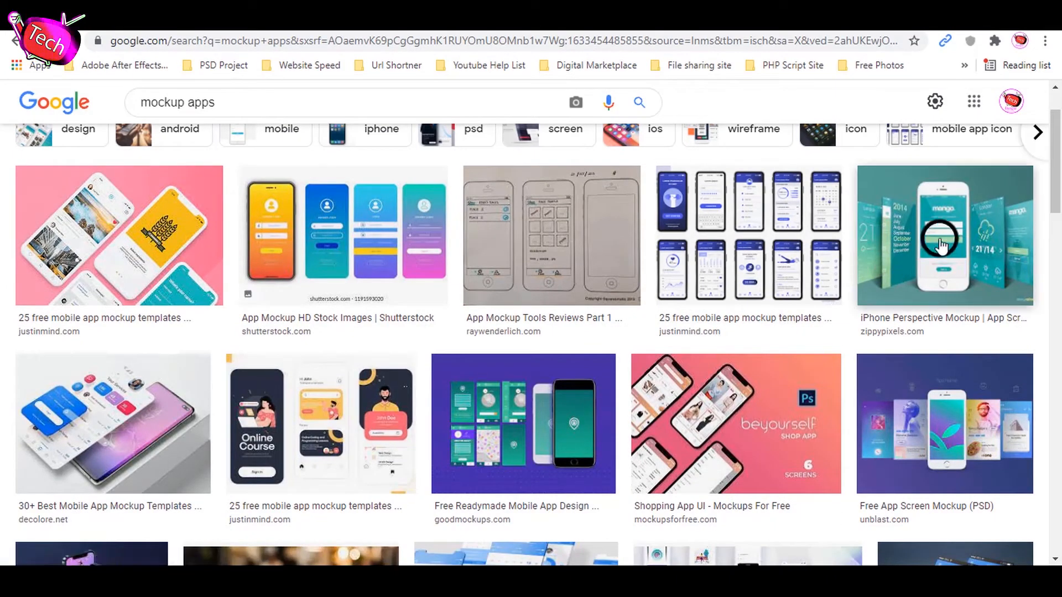
{"action": "left_click", "coordinate": [947, 241]}
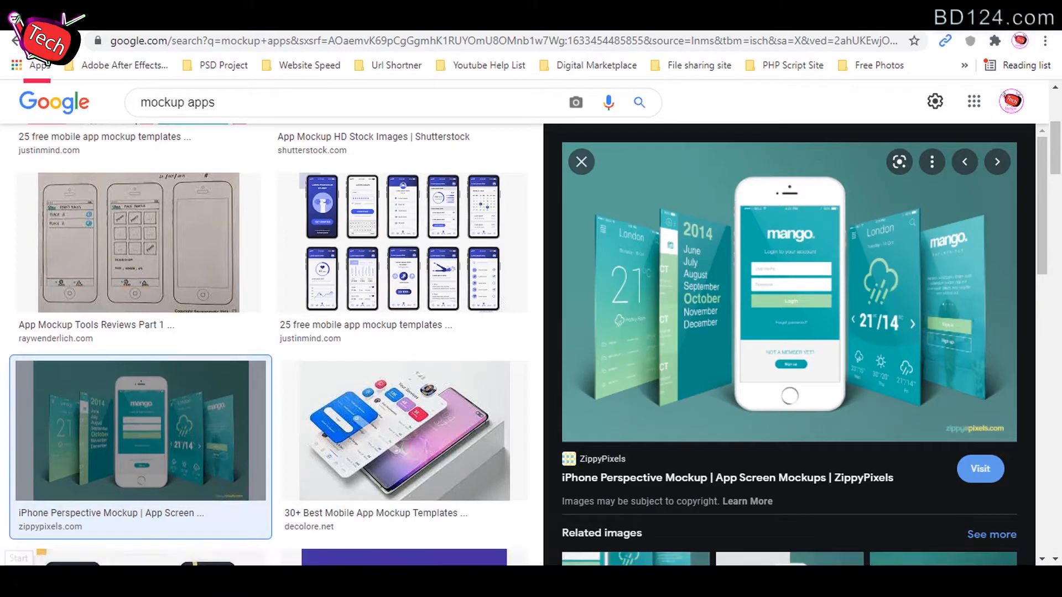
Launch Adobe Photoshop 2021 and start a new document
{"action": "key", "text": "super"}
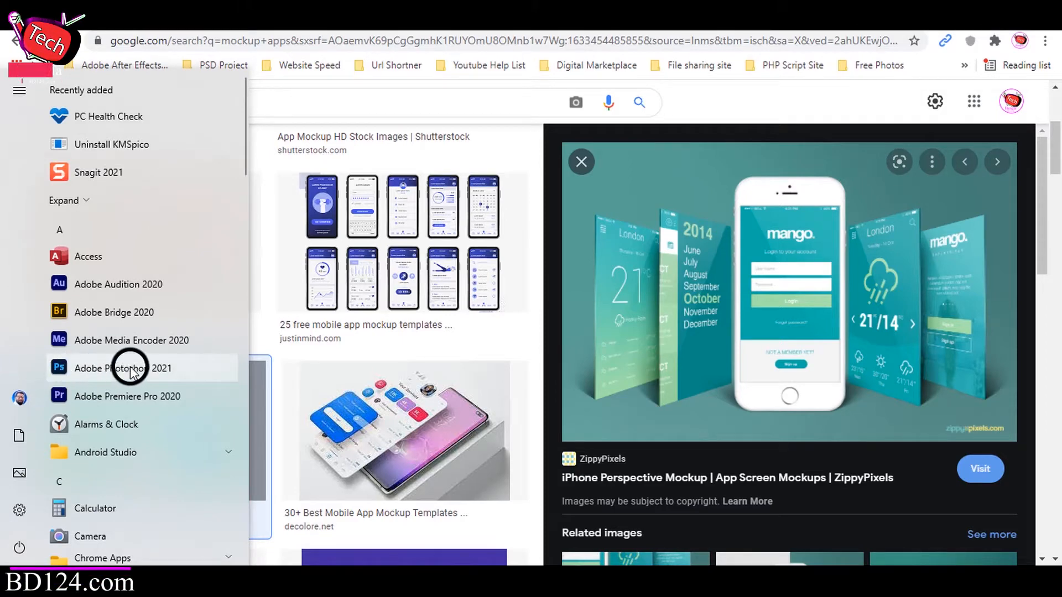
{"action": "left_click", "coordinate": [157, 371]}
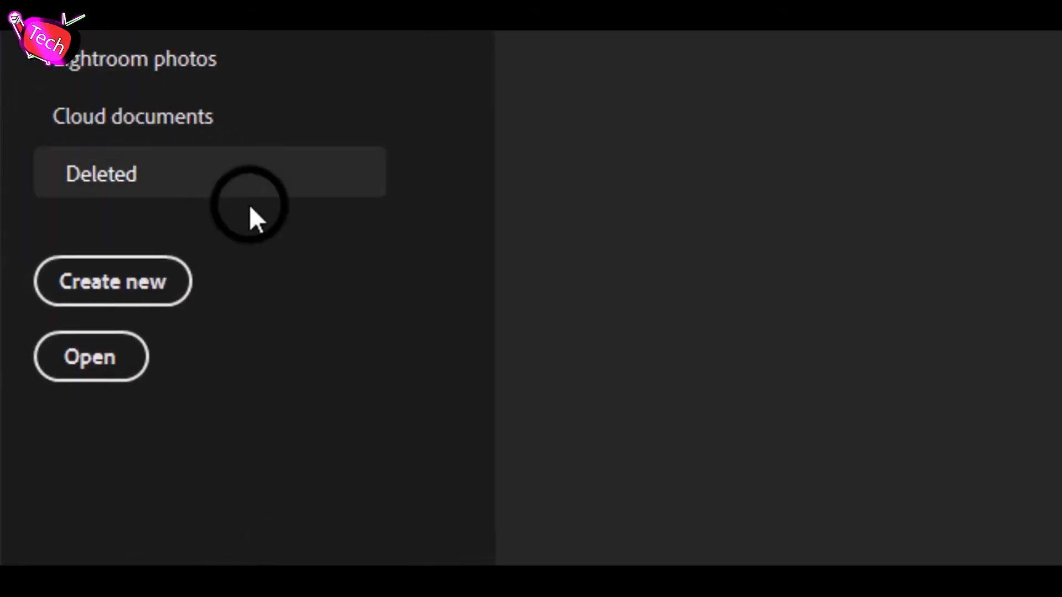
{"action": "left_click", "coordinate": [77, 276]}
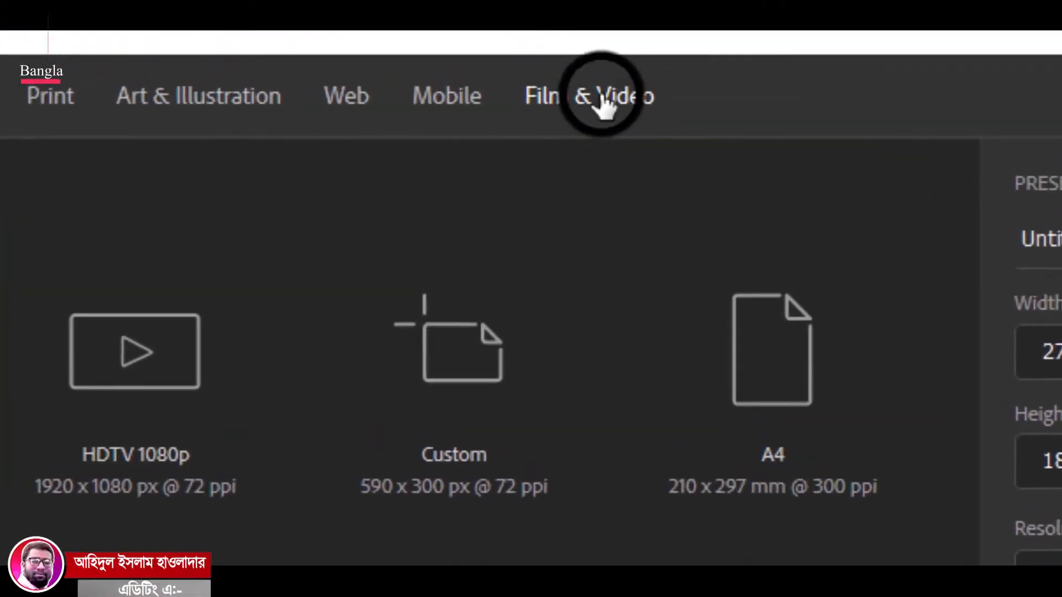
Create a Film & Video document named Apps at 1920 x 1080 px and 72 ppi
{"action": "left_click", "coordinate": [596, 108]}
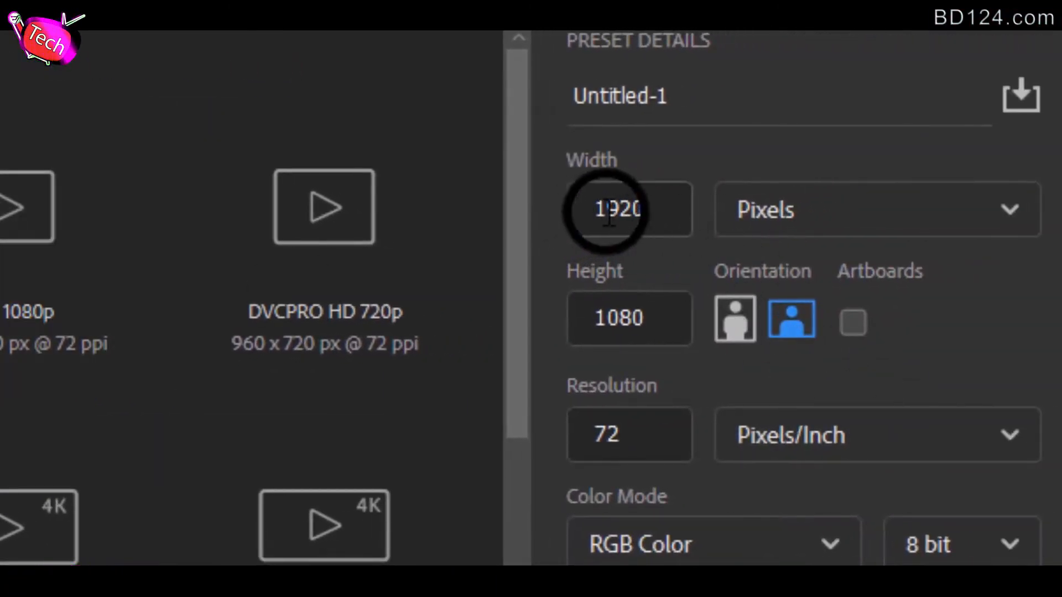
{"action": "left_click_drag", "start_coordinate": [670, 210], "coordinate": [597, 213]}
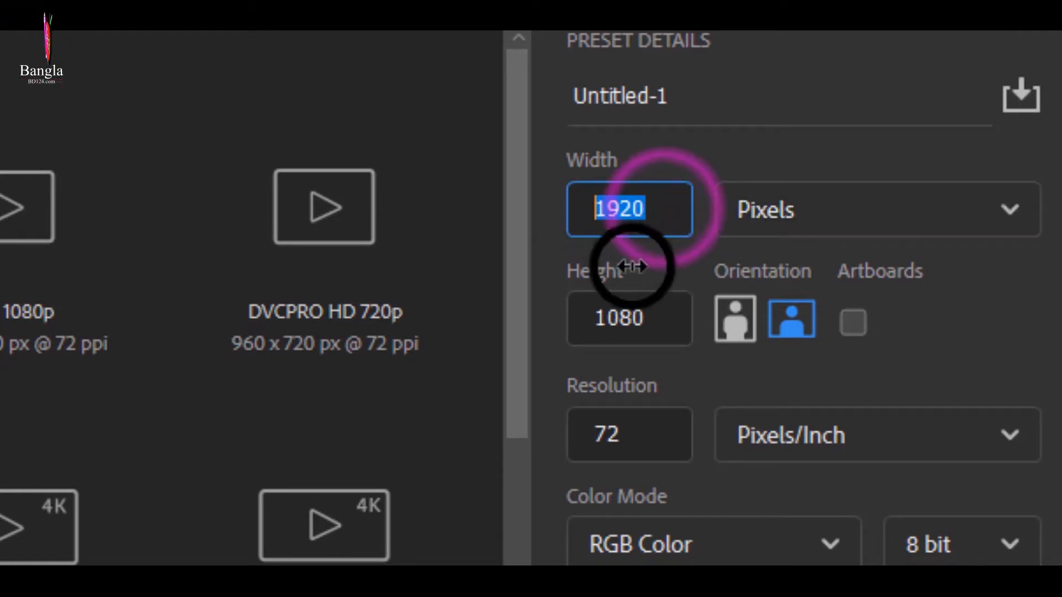
{"action": "left_click_drag", "start_coordinate": [691, 96], "coordinate": [592, 97]}
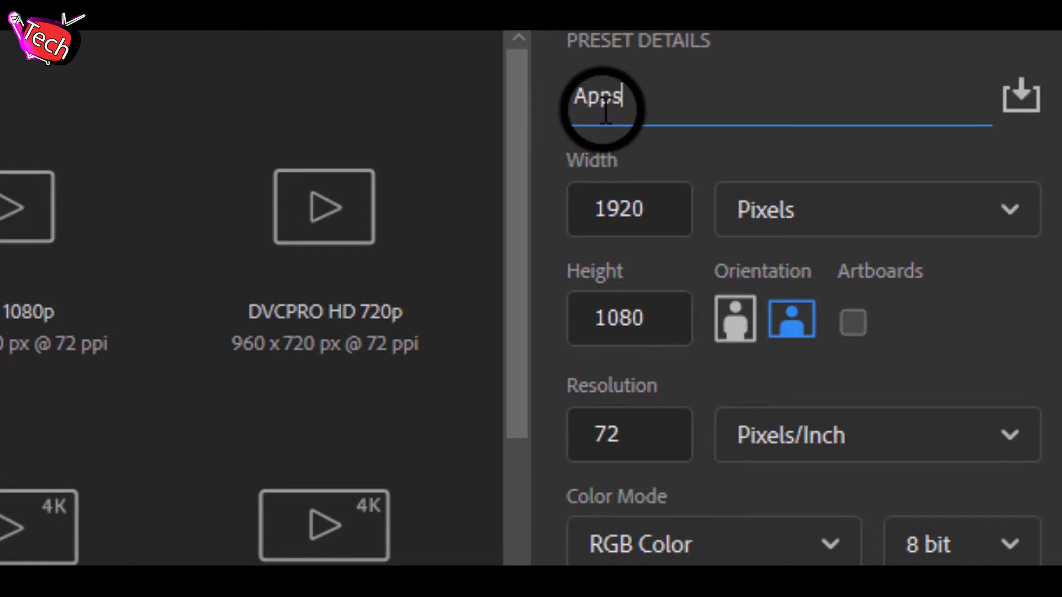
{"action": "left_click", "coordinate": [856, 522]}
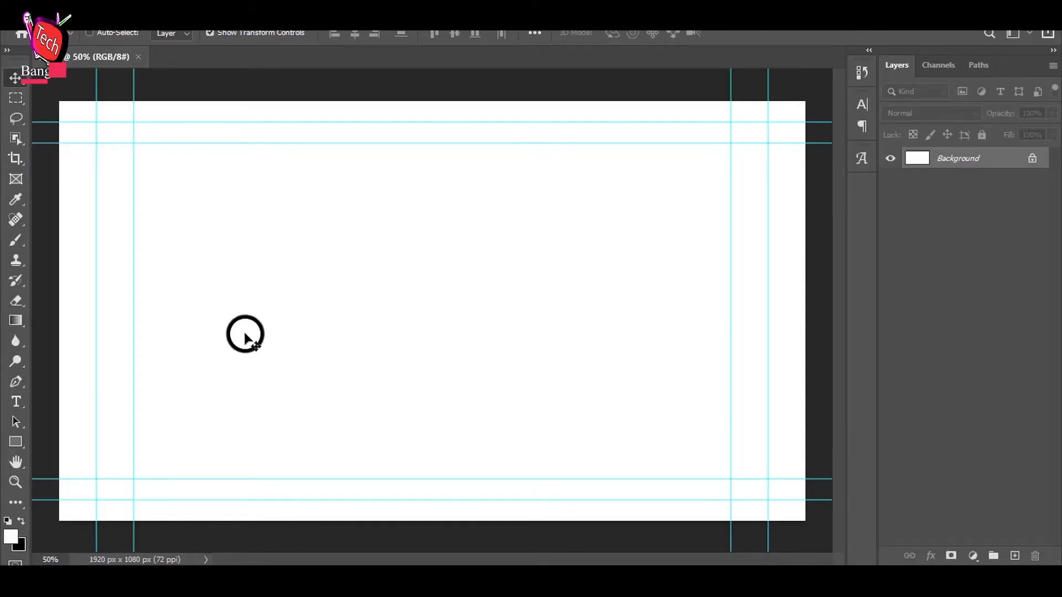
Switch to Chrome, copy the iPhone Perspective Mockup image, and paste it into the Apps document in Photoshop
{"action": "mouse_move", "coordinate": [96, 578]}
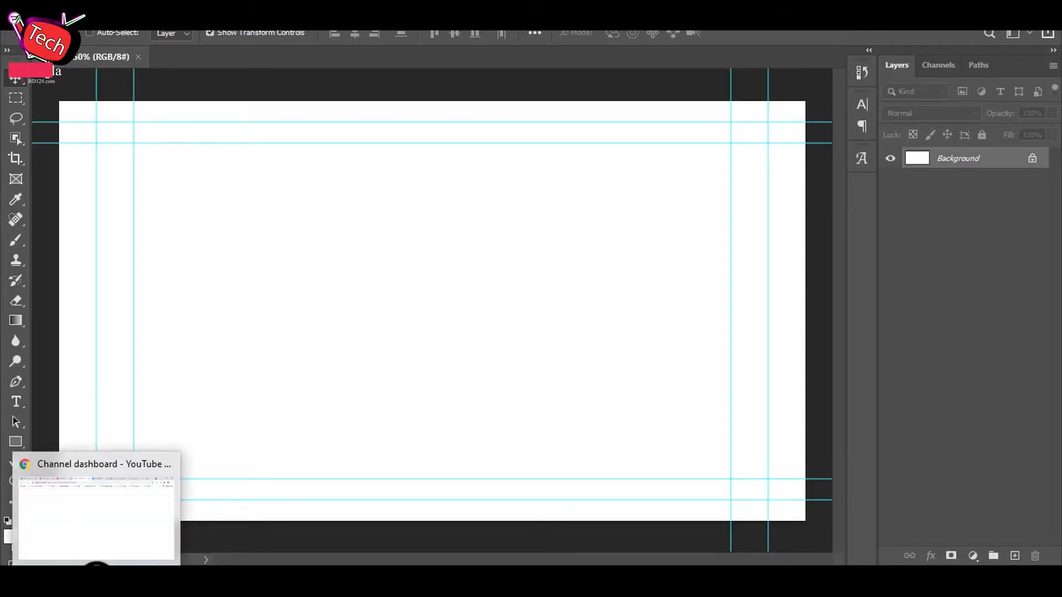
{"action": "left_click", "coordinate": [97, 569]}
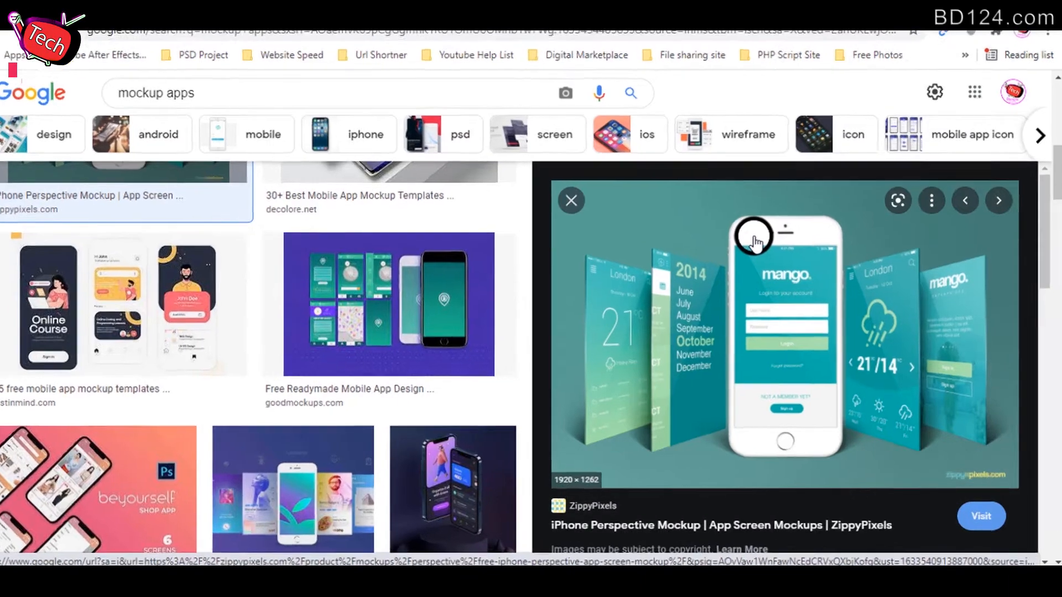
{"action": "right_click", "coordinate": [759, 246]}
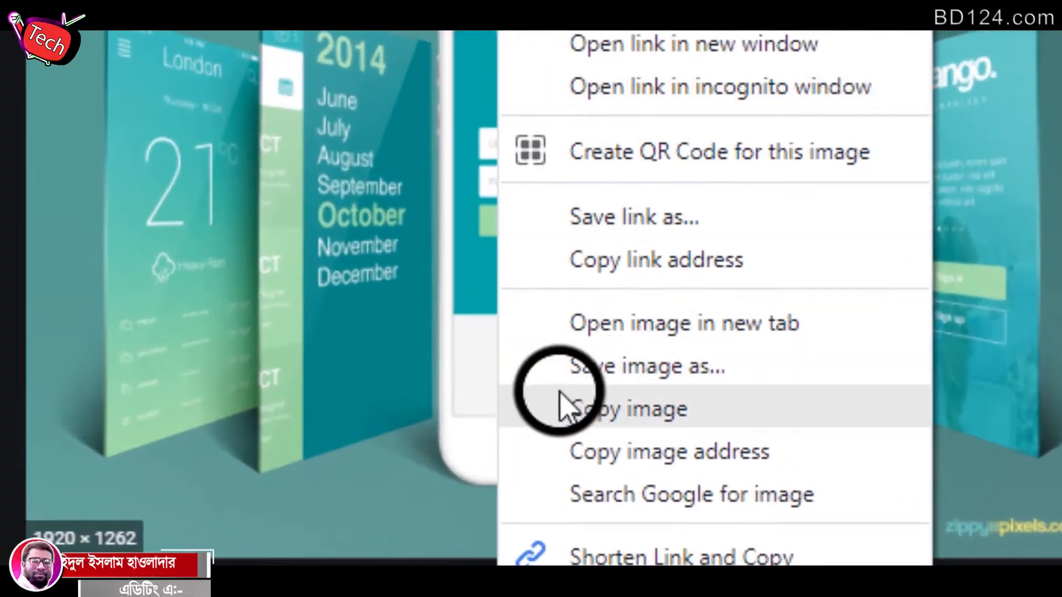
{"action": "left_click", "coordinate": [638, 411]}
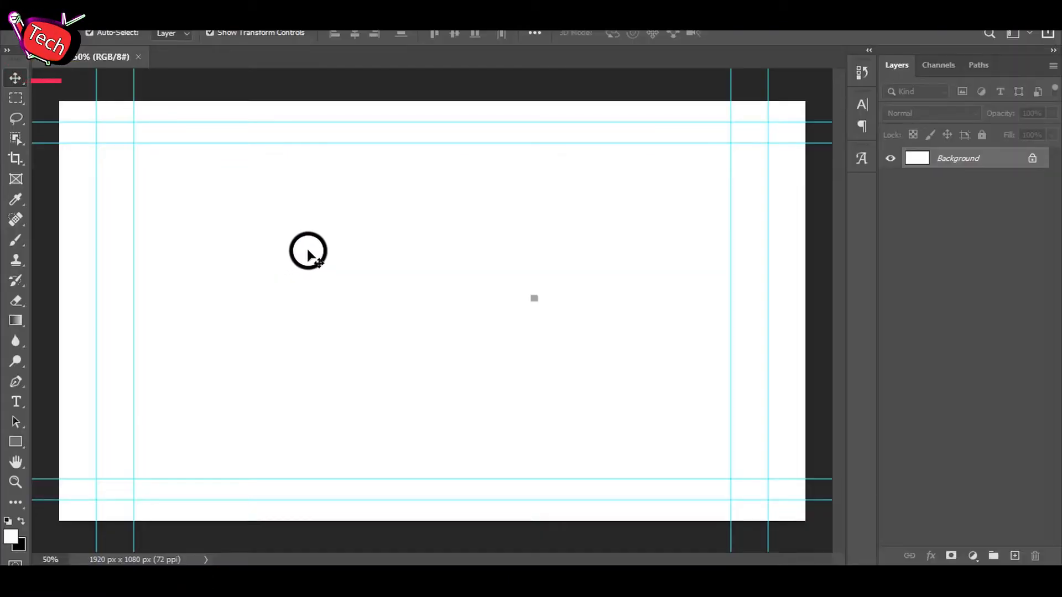
{"action": "key", "text": "ctrl+v"}
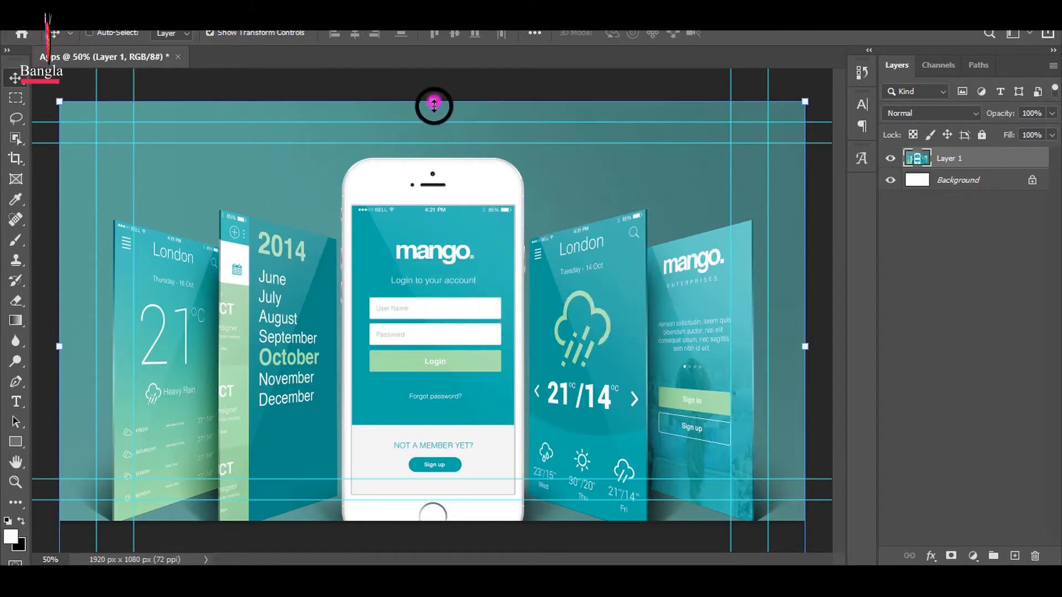
Scale the pasted mockup image down and reposition it so that the whole phone fits on the canvas
{"action": "left_click_drag", "start_coordinate": [432, 102], "coordinate": [433, 119]}
{"action": "left_click_drag", "start_coordinate": [417, 260], "coordinate": [413, 224]}
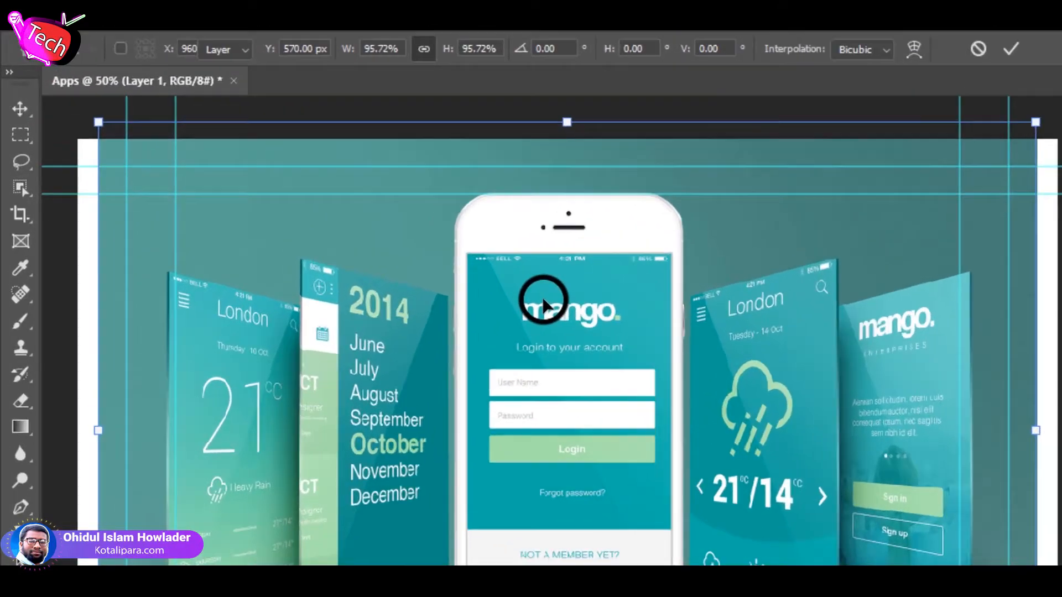
{"action": "key", "text": "Return"}
{"action": "left_click", "coordinate": [18, 81]}
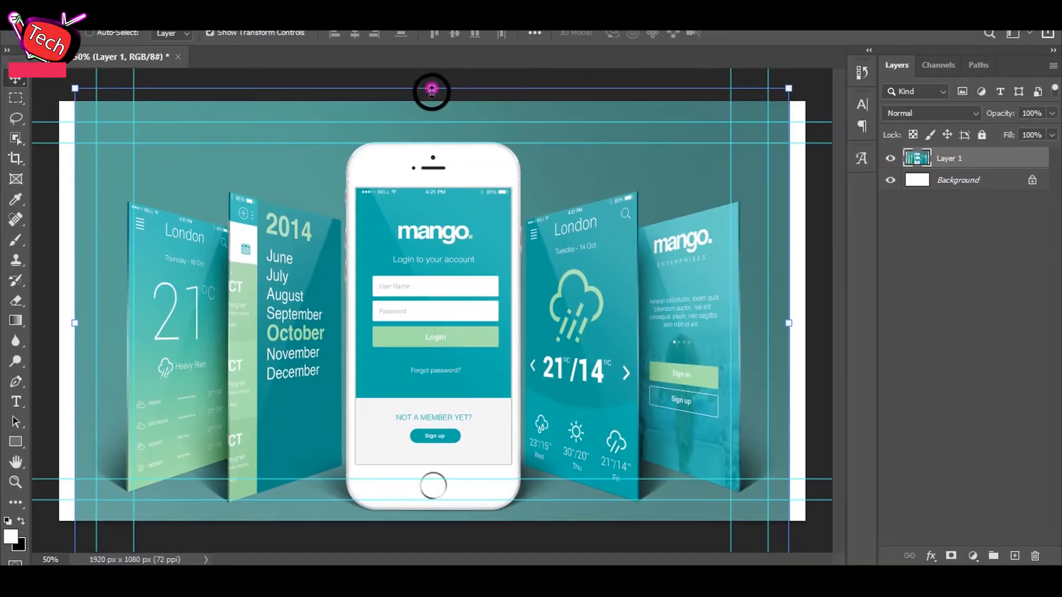
{"action": "left_click_drag", "start_coordinate": [431, 89], "coordinate": [431, 110]}
{"action": "left_click_drag", "start_coordinate": [426, 170], "coordinate": [412, 206]}
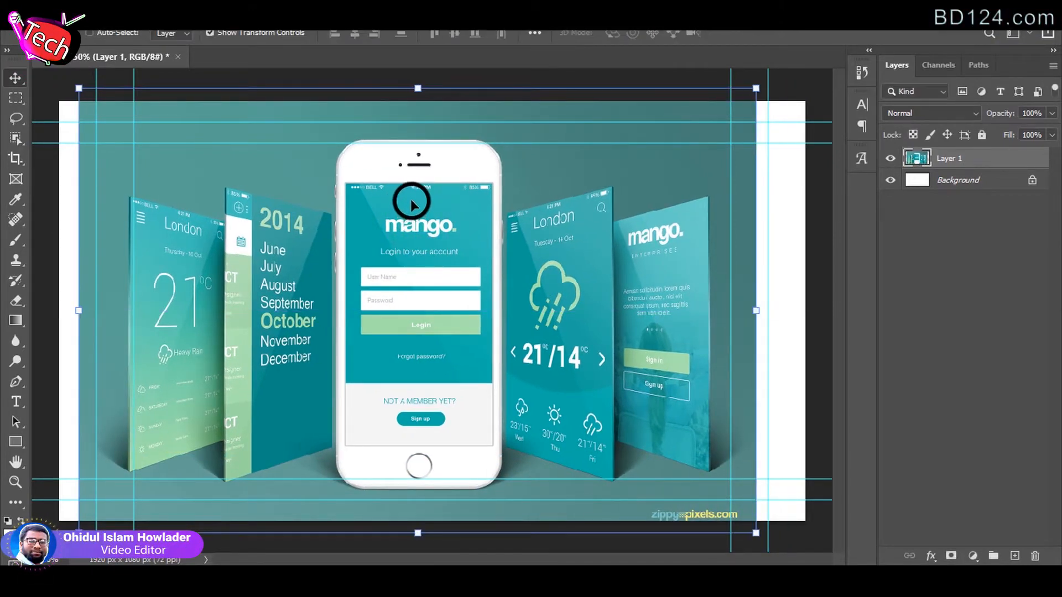
{"action": "key", "text": "Return"}
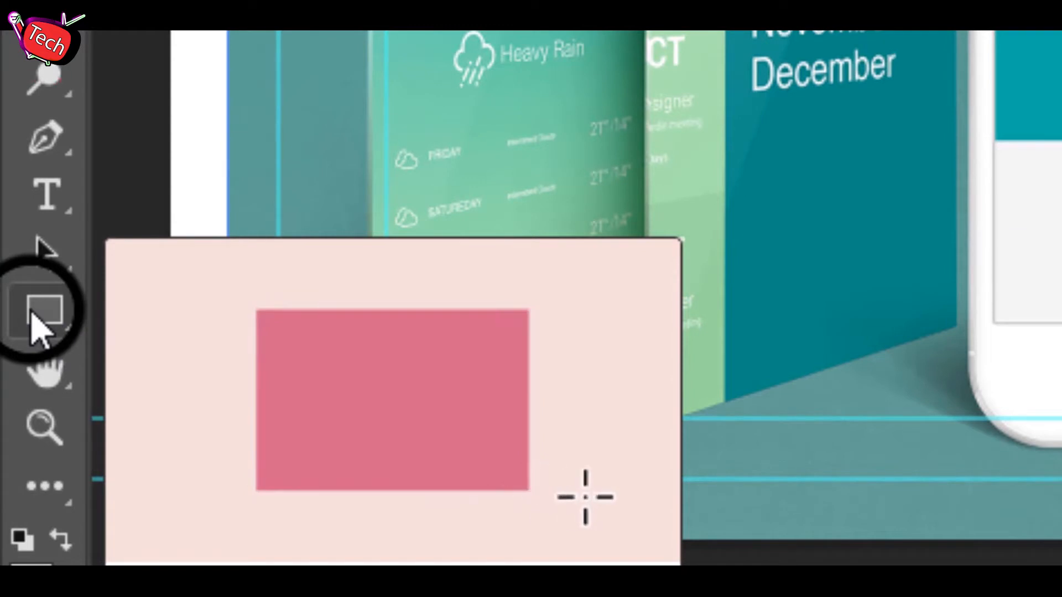
Draw a white rounded rectangle of about 428 x 892 px over the central phone
{"action": "left_click", "coordinate": [33, 315]}
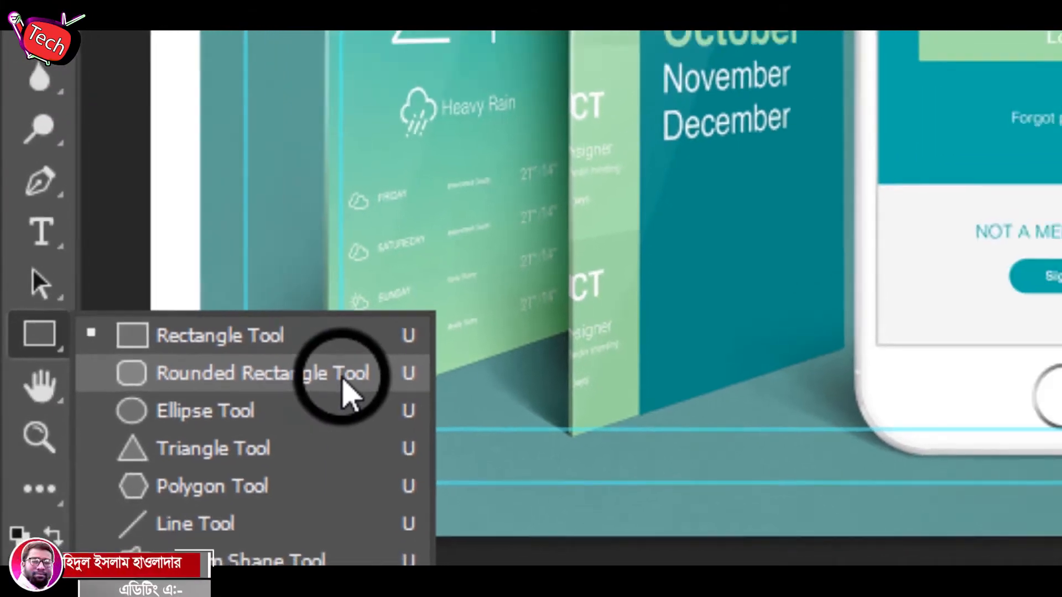
{"action": "left_click", "coordinate": [390, 359]}
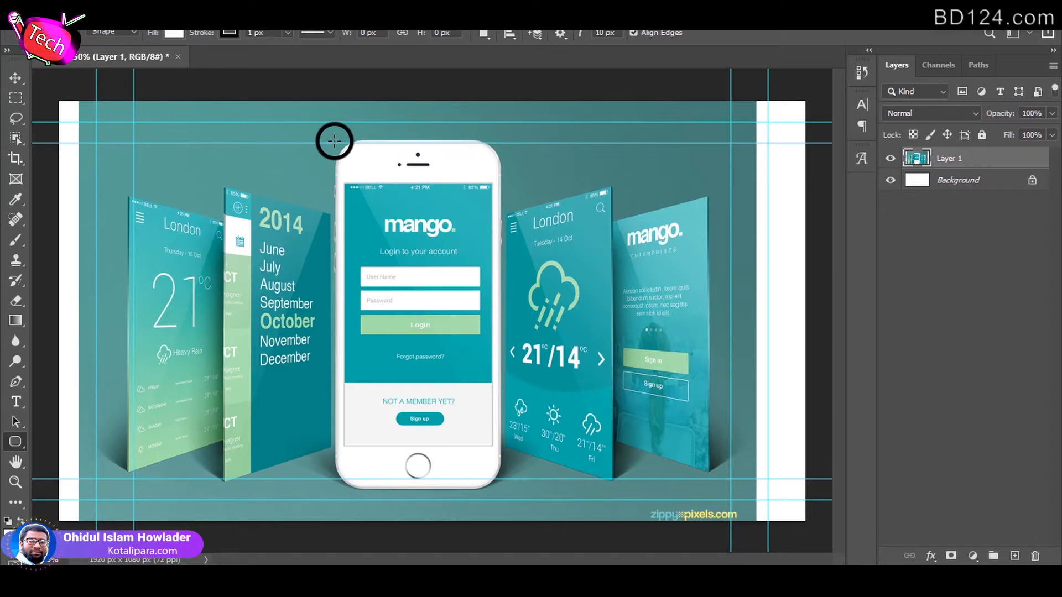
{"action": "left_click_drag", "start_coordinate": [336, 145], "coordinate": [500, 489]}
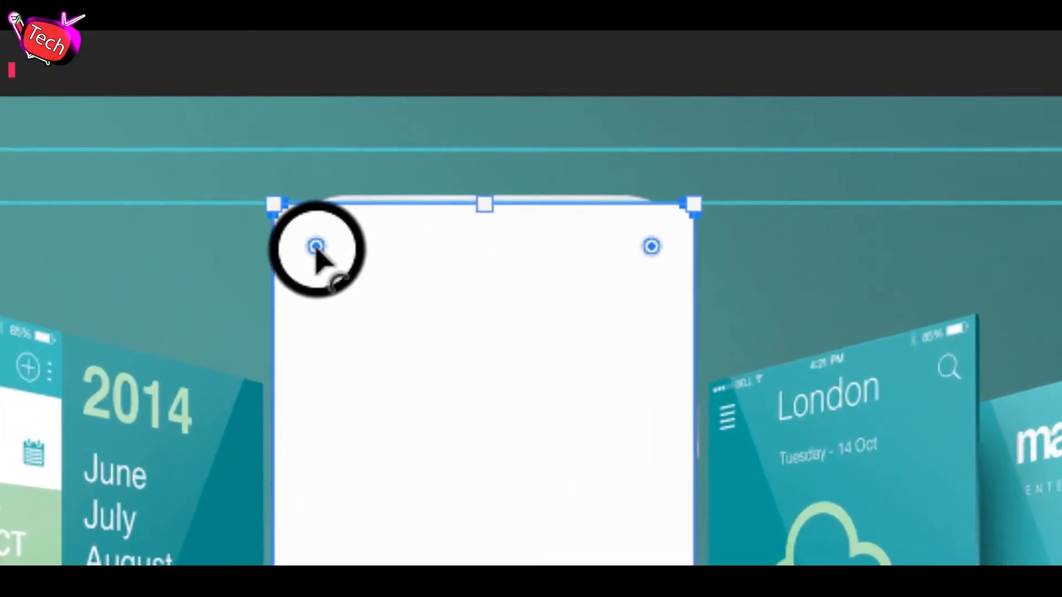
Increase the rectangle's corner radius to about 68 px, hide the shape properties, and fine-tune the corners to follow the phone's outline
{"action": "left_click", "coordinate": [316, 247]}
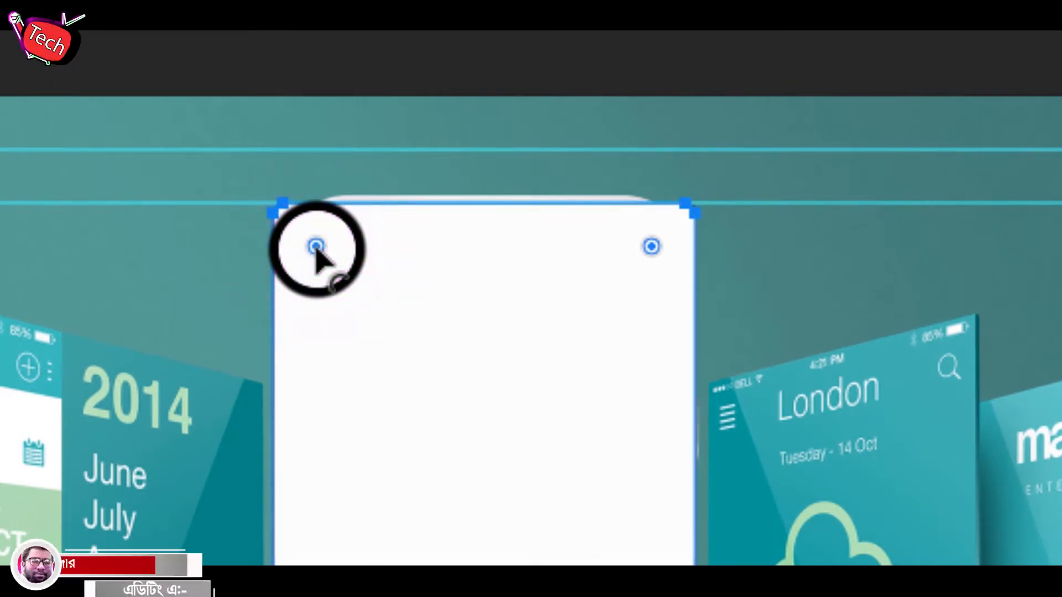
{"action": "left_click_drag", "start_coordinate": [316, 247], "coordinate": [339, 272]}
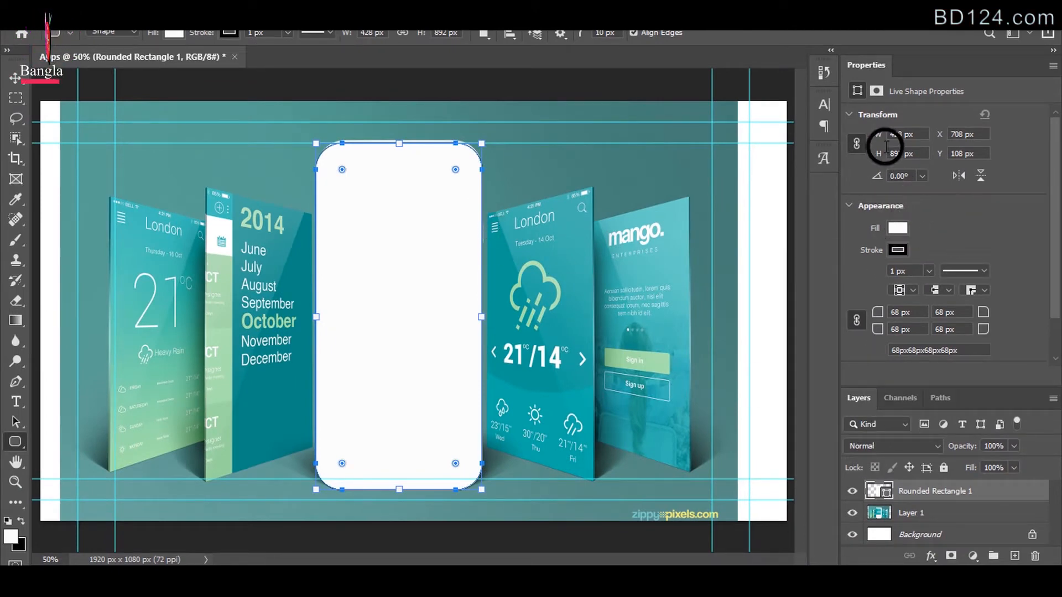
{"action": "right_click", "coordinate": [861, 74]}
{"action": "left_click", "coordinate": [874, 78]}
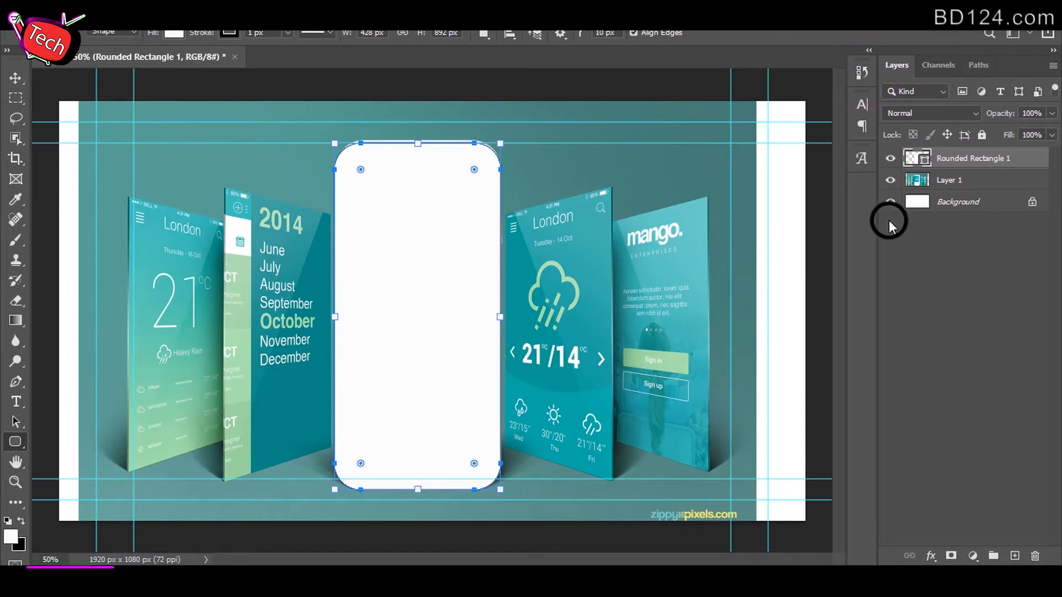
{"action": "left_click_drag", "start_coordinate": [361, 169], "coordinate": [366, 176]}
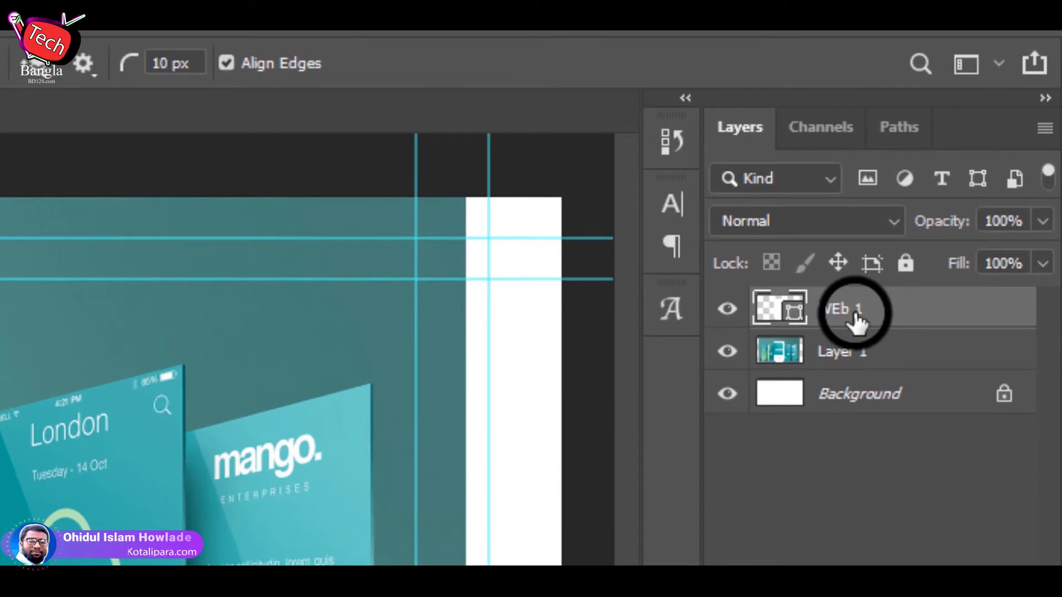
Rename the rounded rectangle's layer as WEb 1 and convert it to a Smart Object
{"action": "right_click", "coordinate": [855, 318]}
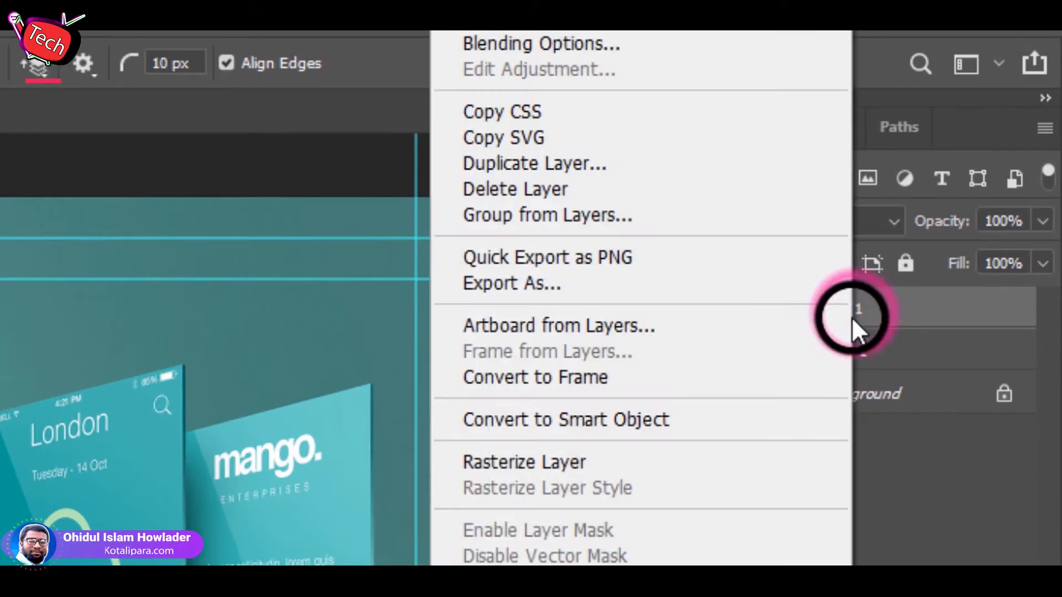
{"action": "left_click", "coordinate": [568, 421]}
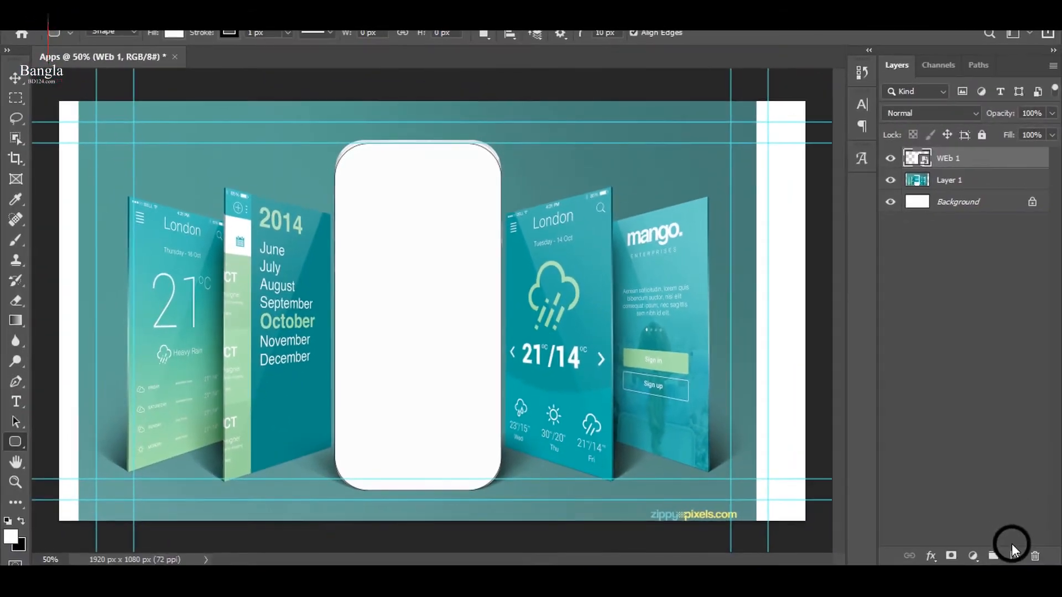
Mask the WEb 1 layer with a selection of its own rounded outline, and delete the empty layer above it
{"action": "left_click", "coordinate": [1016, 556]}
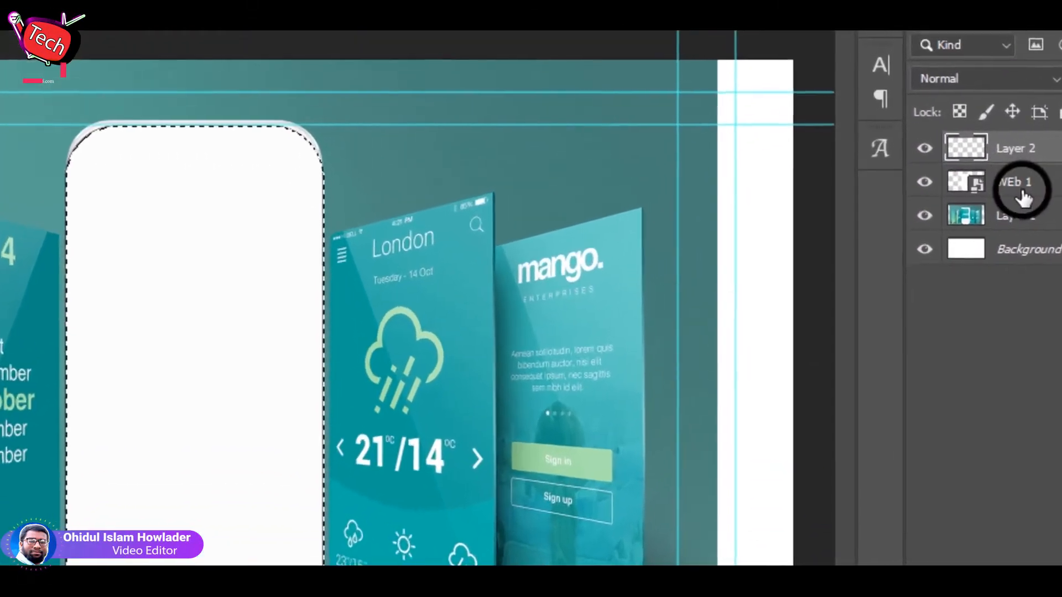
{"action": "left_click", "coordinate": [1022, 191]}
{"action": "left_click", "coordinate": [1021, 149]}
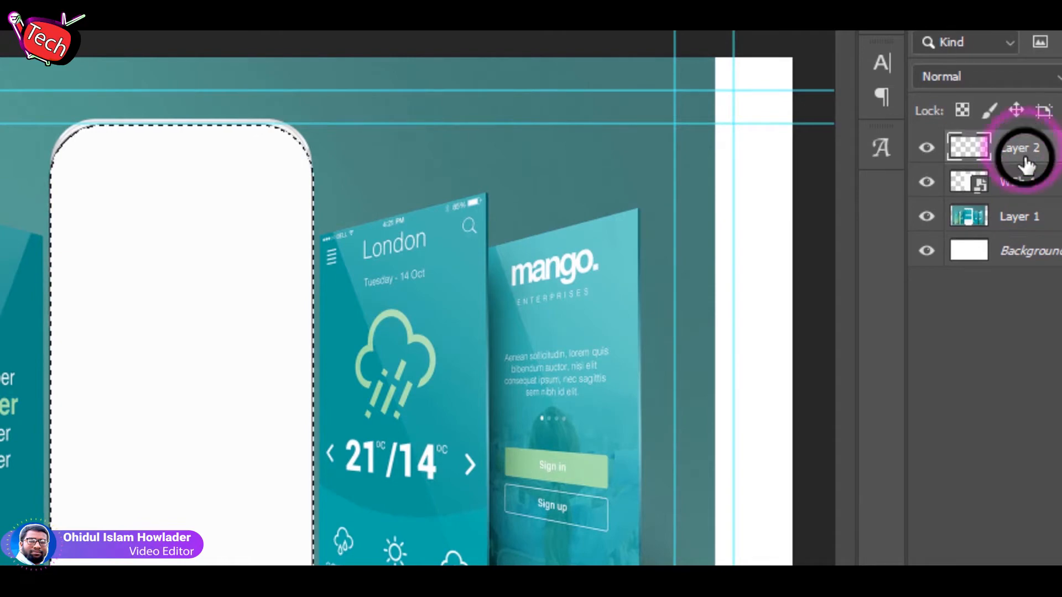
{"action": "left_click", "coordinate": [1021, 180]}
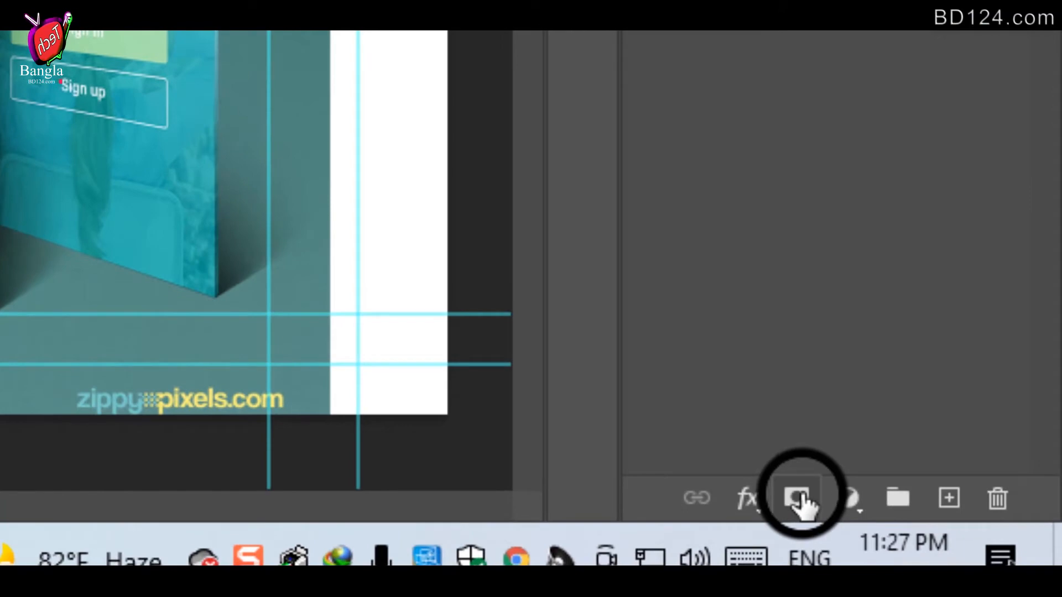
{"action": "left_click", "coordinate": [798, 498]}
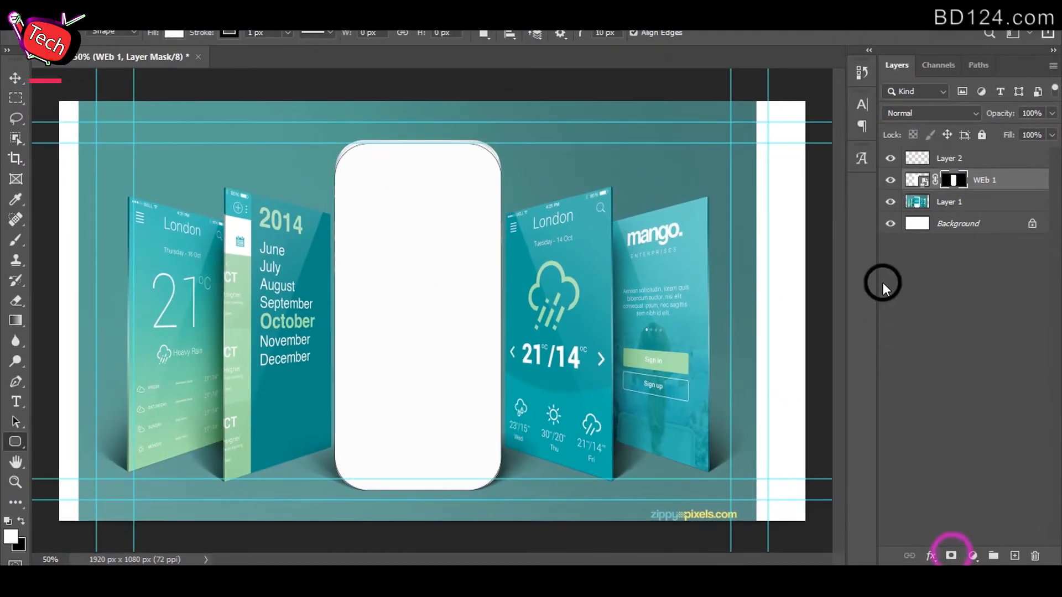
{"action": "left_click", "coordinate": [934, 159]}
{"action": "key", "text": "Delete"}
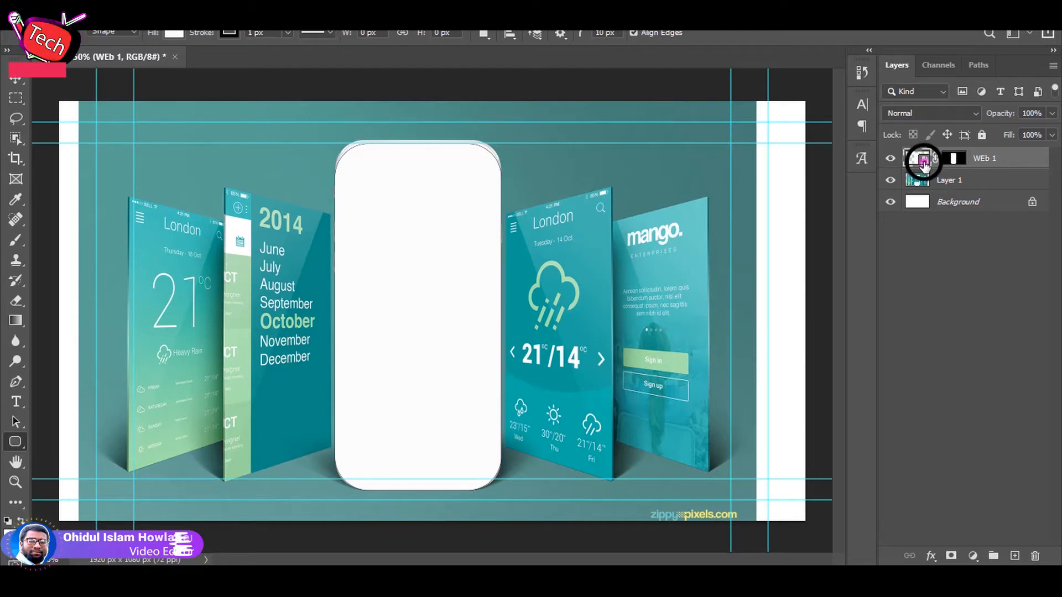
Open the contents of the WEb 1 Smart Object for editing
{"action": "double_click", "coordinate": [923, 160]}
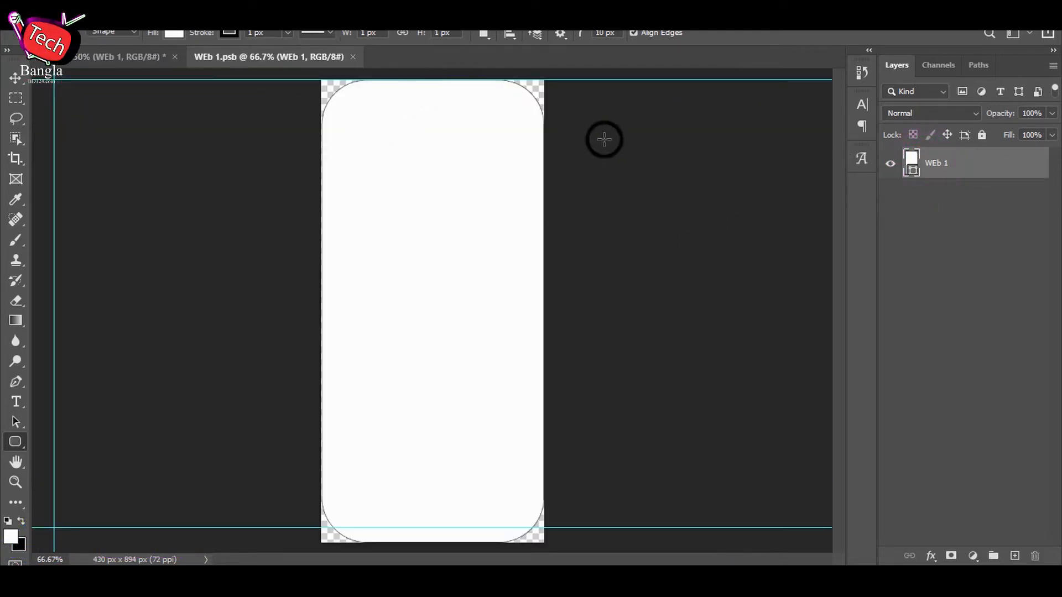
{"action": "scroll", "coordinate": [469, 388], "scroll_direction": "down", "scroll_amount": 2}
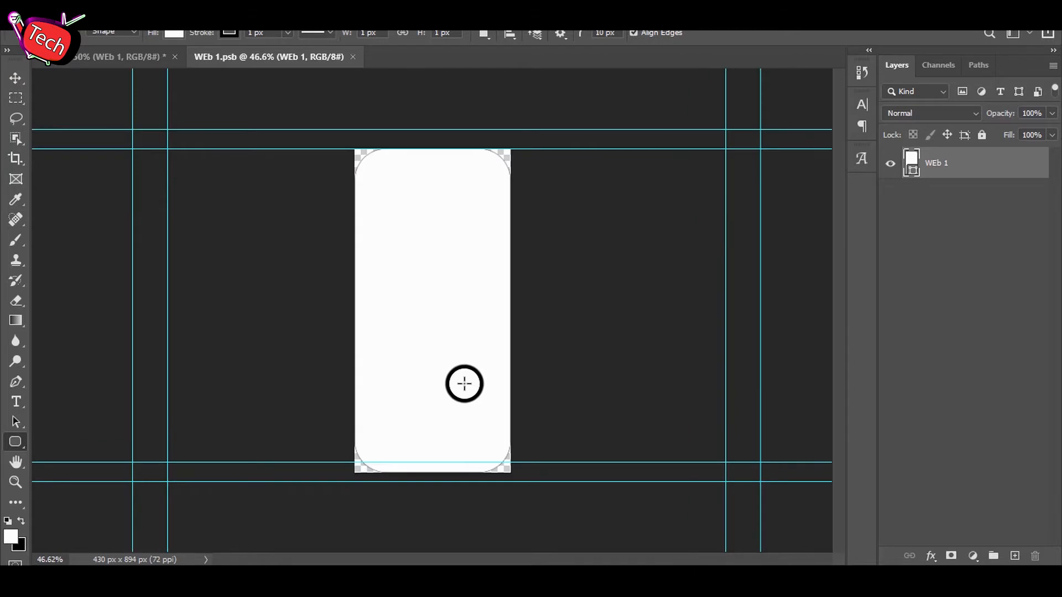
{"action": "left_click", "coordinate": [18, 303]}
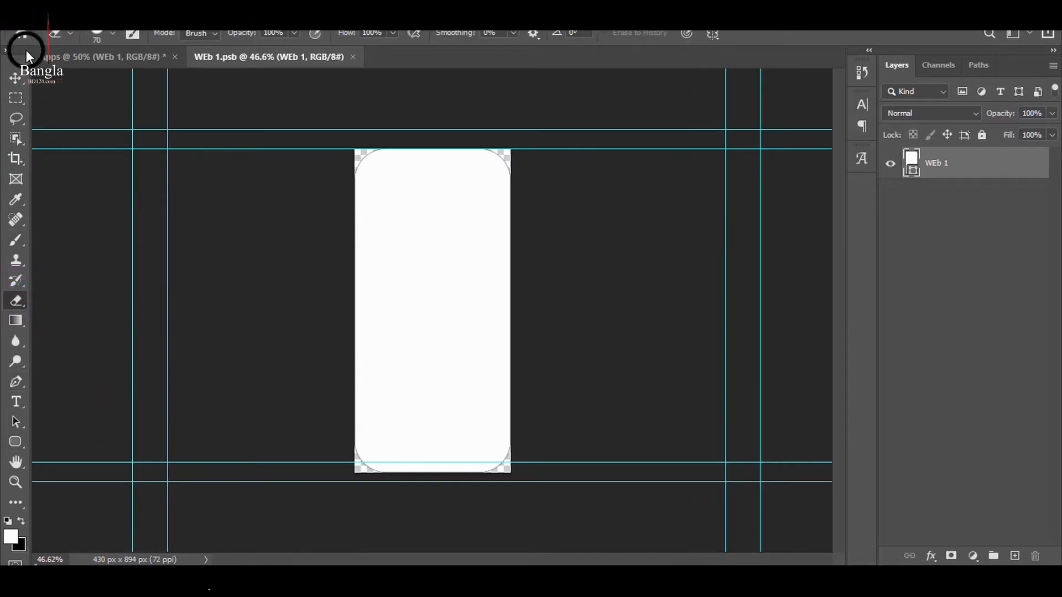
Switch to the browser, find the blue SignIn app screen in the mockup apps image results, and copy the image
{"action": "left_click", "coordinate": [109, 562]}
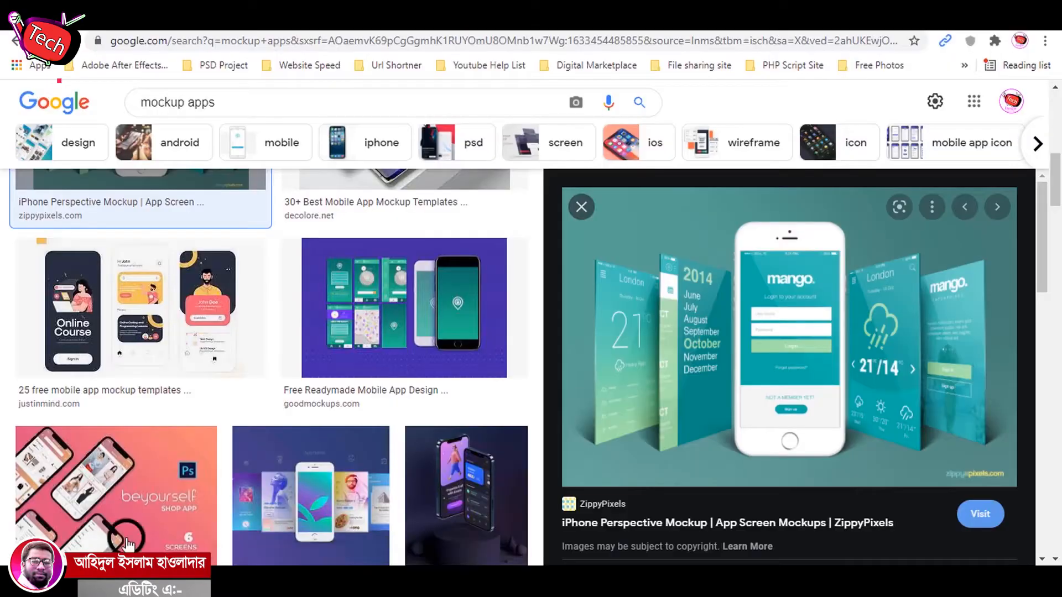
{"action": "scroll", "coordinate": [272, 334], "scroll_direction": "down", "scroll_amount": 8}
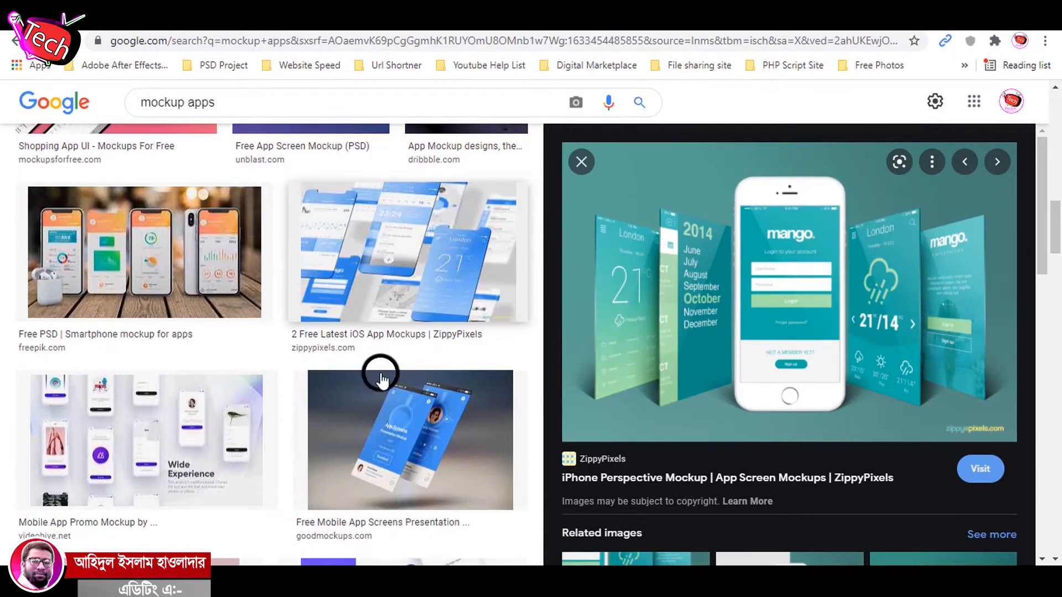
{"action": "scroll", "coordinate": [381, 379], "scroll_direction": "down", "scroll_amount": 10}
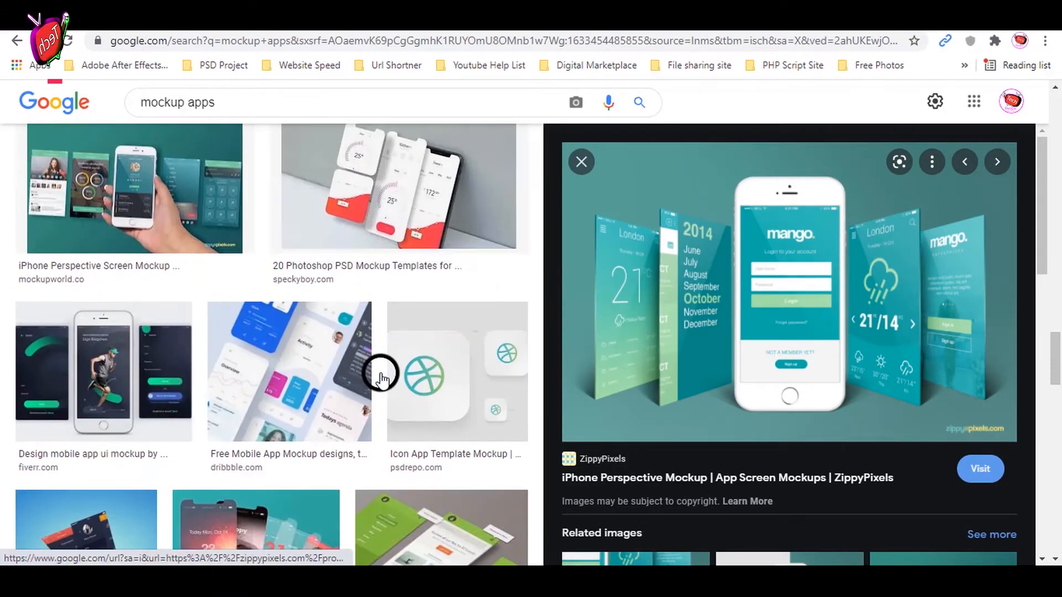
{"action": "scroll", "coordinate": [381, 378], "scroll_direction": "down", "scroll_amount": 10}
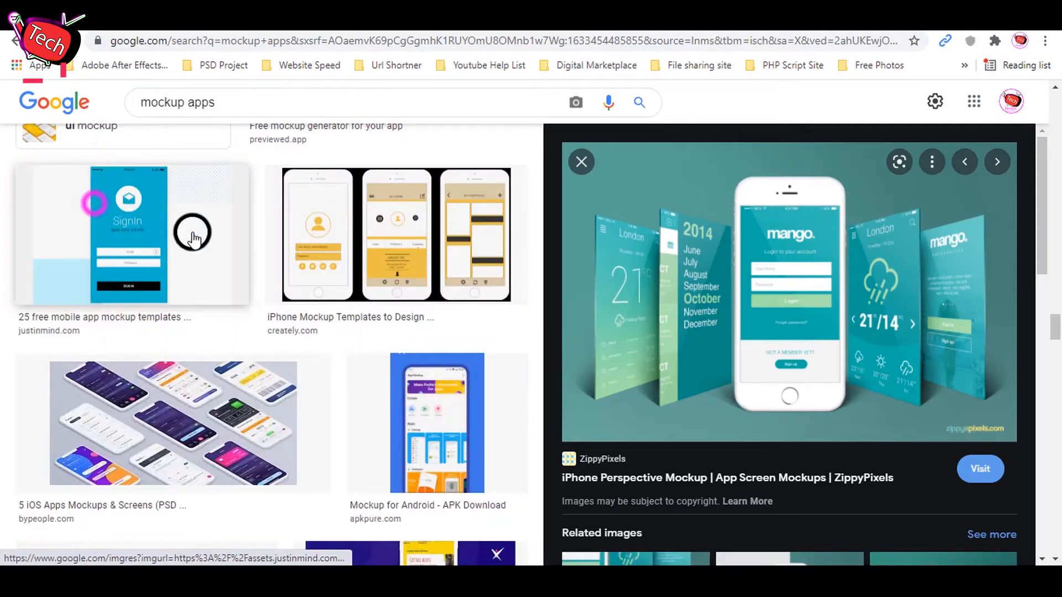
{"action": "left_click", "coordinate": [192, 237]}
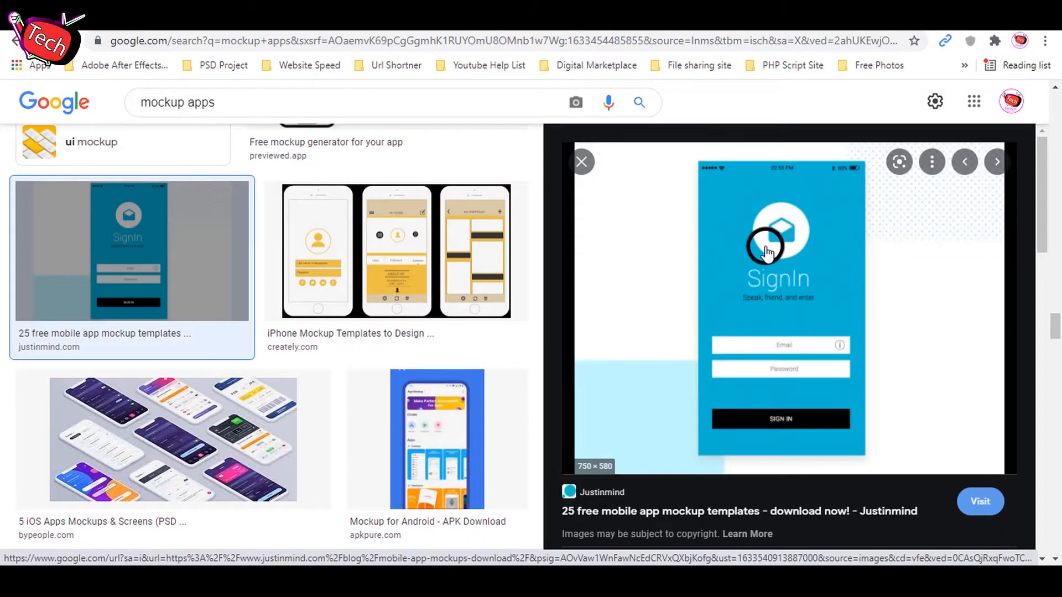
{"action": "right_click", "coordinate": [747, 212]}
{"action": "left_click", "coordinate": [803, 396]}
Paste the SignIn image into WEb 1.psb in Photoshop and enlarge it to about 170% so its blue screen covers the canvas
{"action": "key", "text": "ctrl+v"}
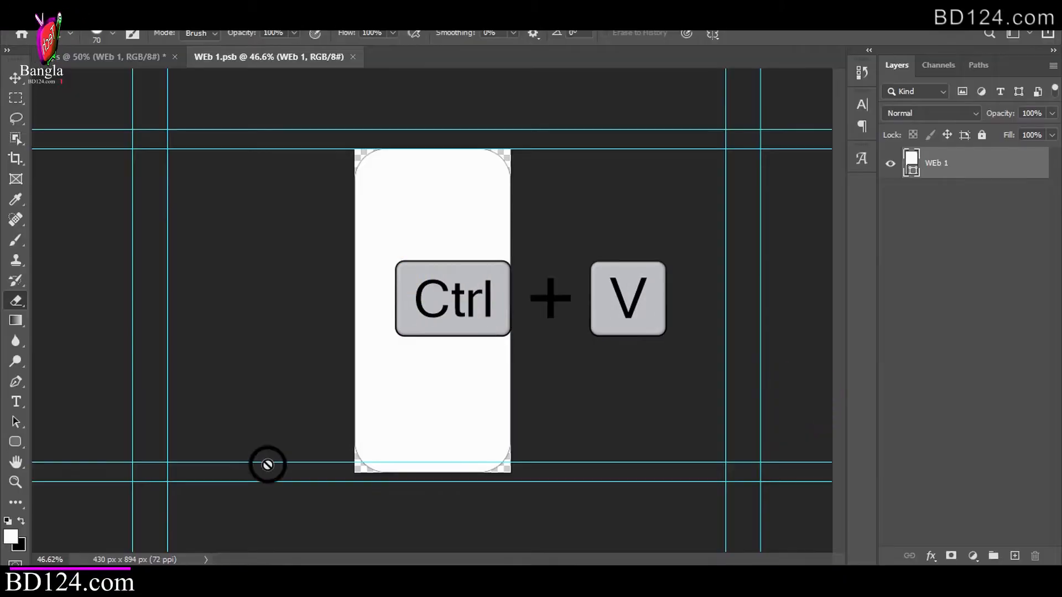
{"action": "key", "text": "ctrl+v"}
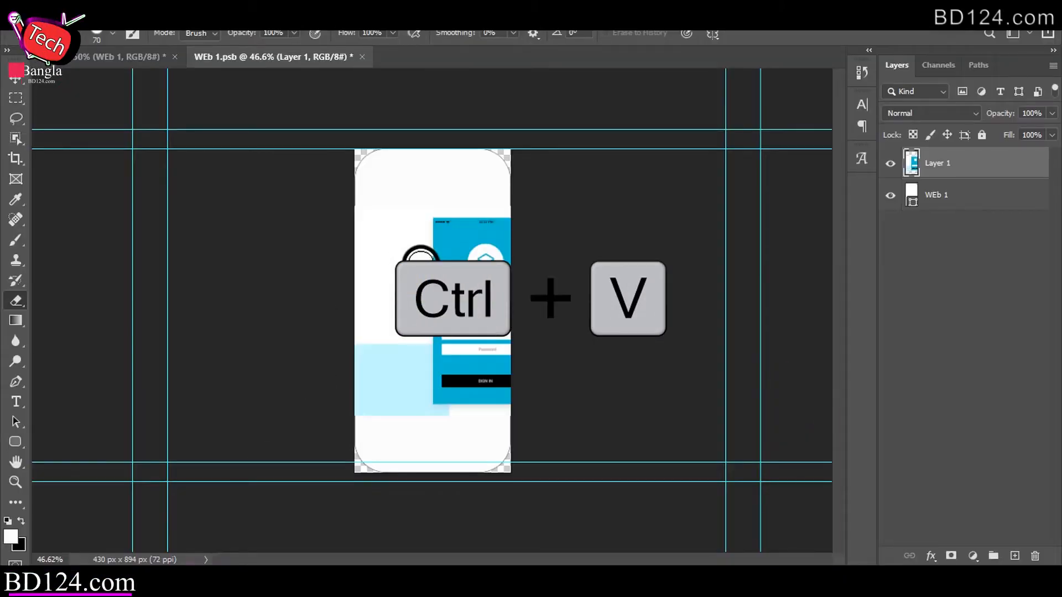
{"action": "key", "text": "v"}
{"action": "left_click_drag", "start_coordinate": [473, 288], "coordinate": [402, 210]}
{"action": "left_click_drag", "start_coordinate": [414, 350], "coordinate": [443, 506]}
{"action": "left_click_drag", "start_coordinate": [395, 384], "coordinate": [415, 377]}
{"action": "left_click_drag", "start_coordinate": [423, 176], "coordinate": [431, 176]}
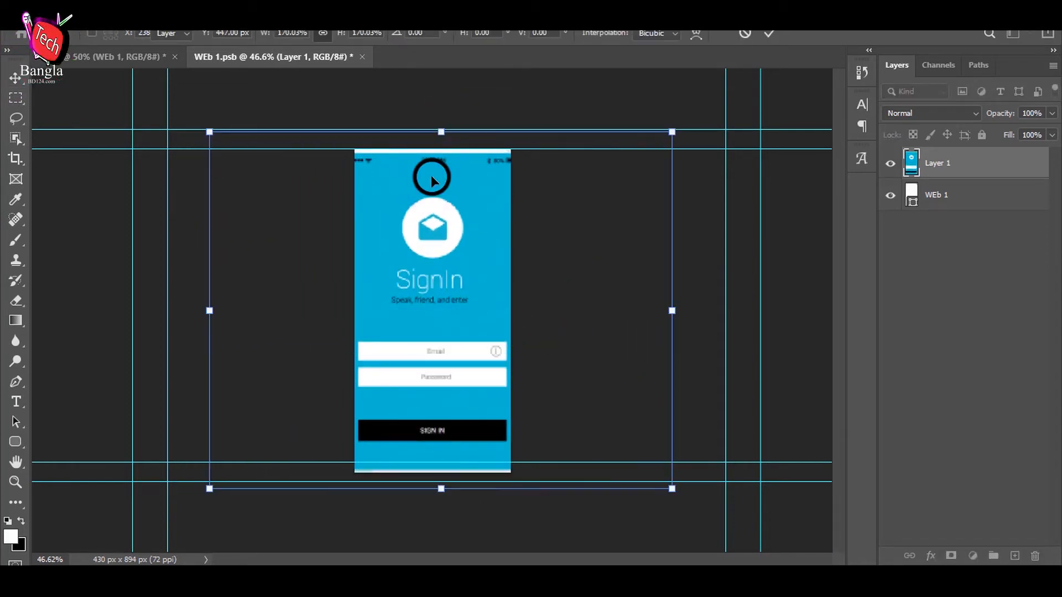
{"action": "key", "text": "Return"}
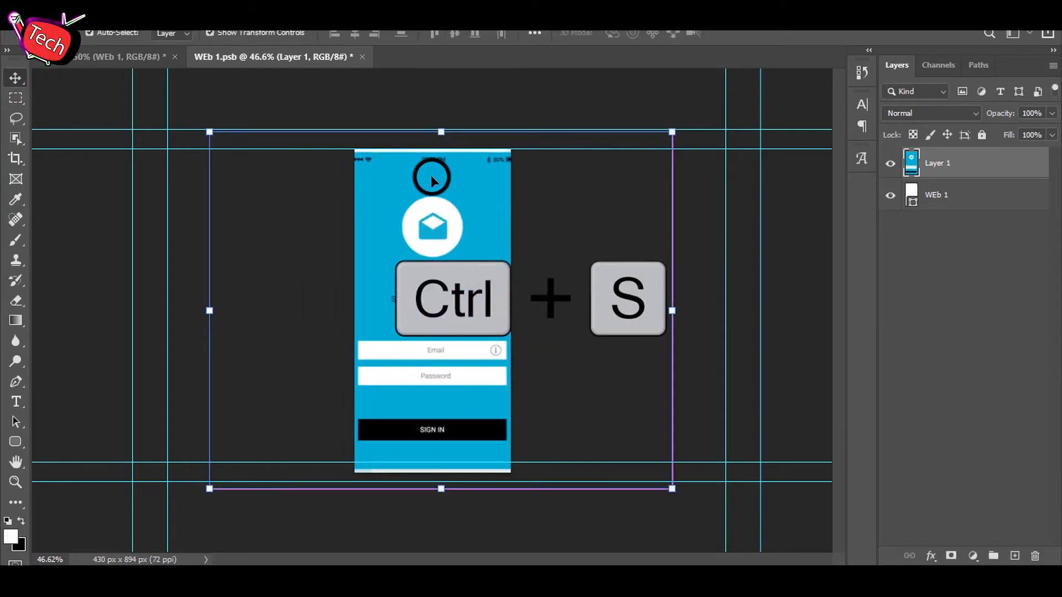
Save the WEb 1 Smart Object contents and compare them with the phone screen in the Apps document
{"action": "key", "text": "ctrl+s"}
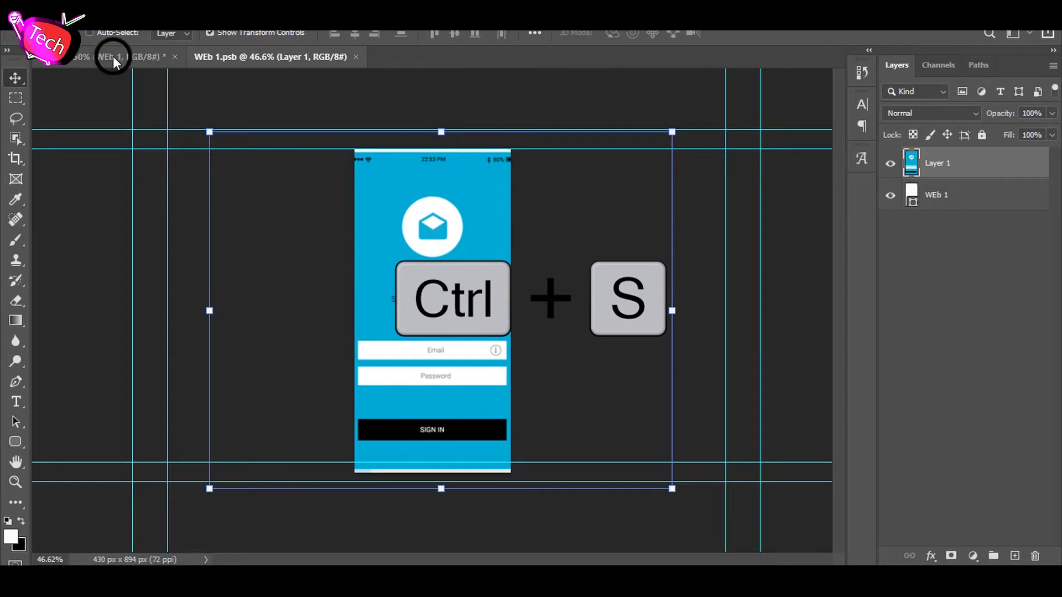
{"action": "left_click", "coordinate": [113, 56]}
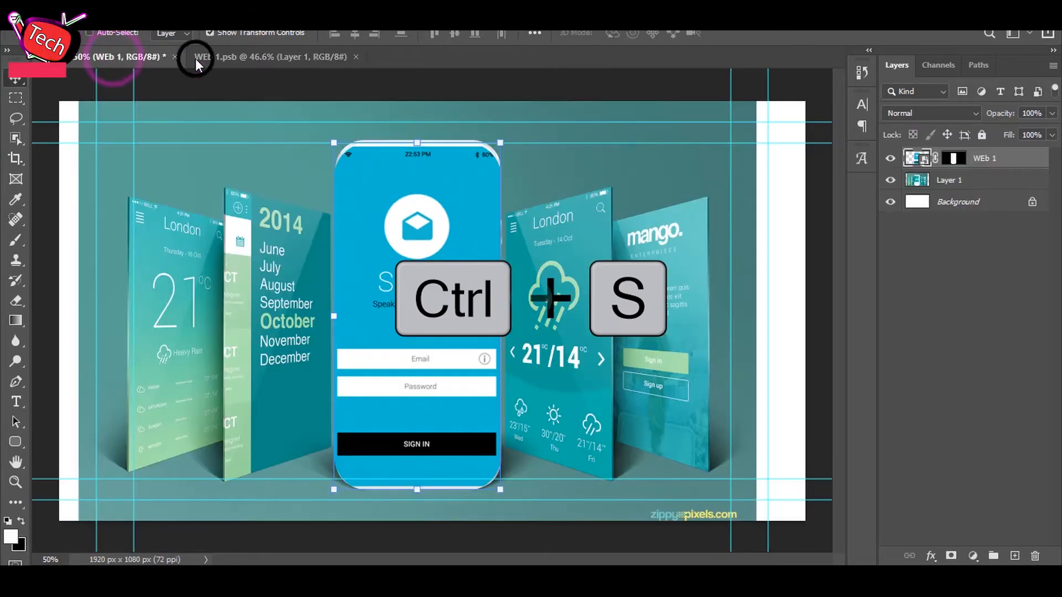
{"action": "left_click", "coordinate": [279, 57]}
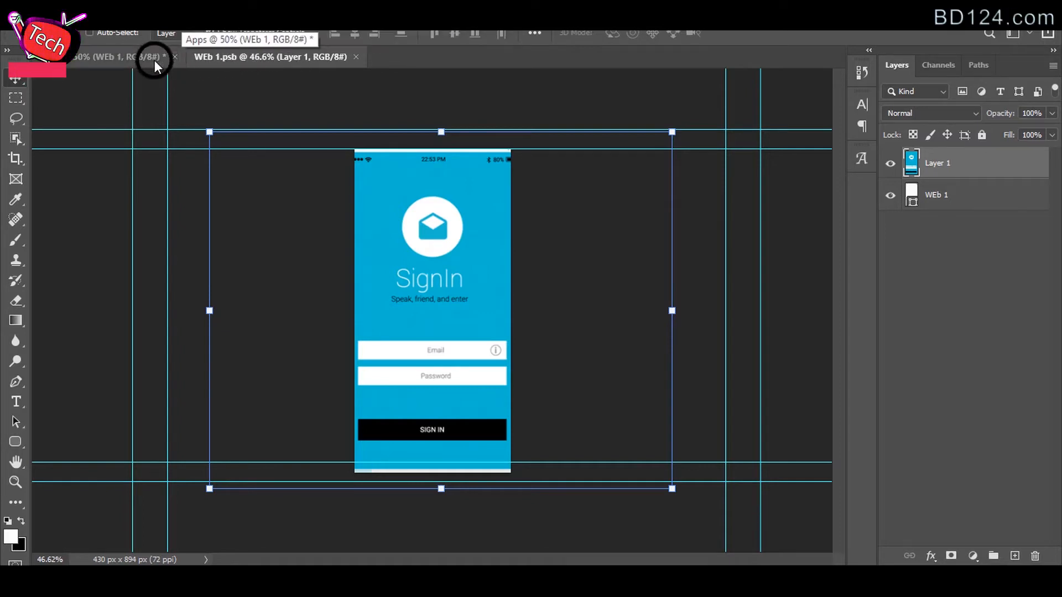
{"action": "left_click", "coordinate": [131, 58]}
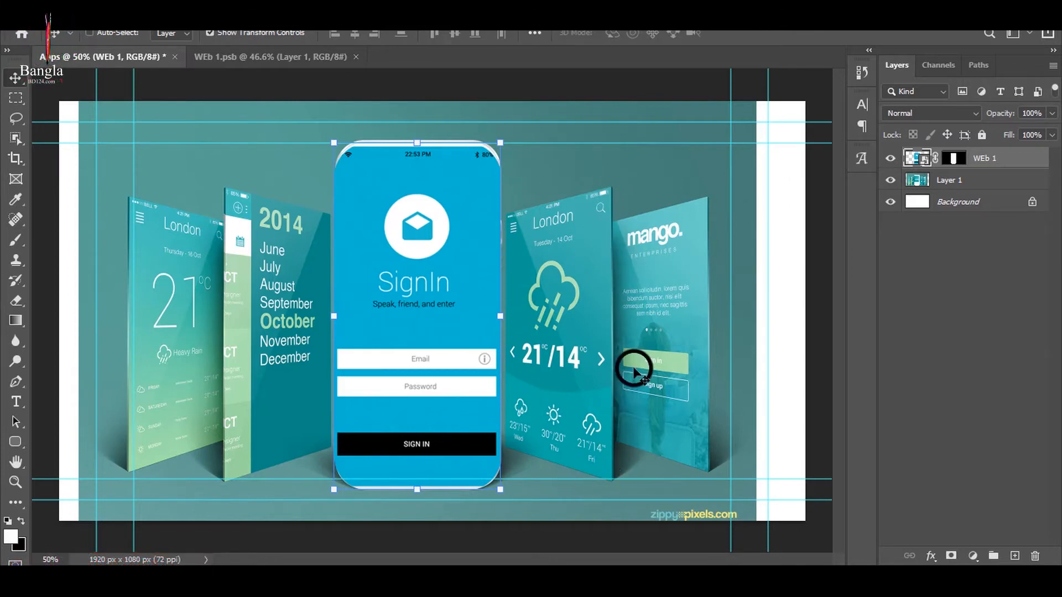
Draw a white rectangle of about 352 x 775 px over the weather screen beside the phone, and hide the shape properties
{"action": "left_click", "coordinate": [15, 444]}
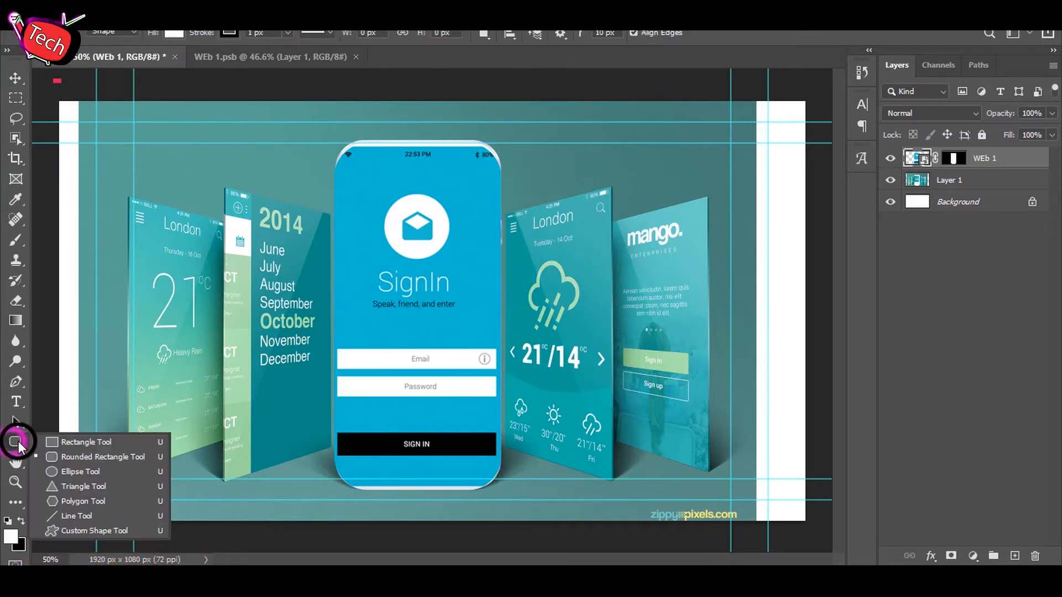
{"action": "left_click", "coordinate": [83, 443]}
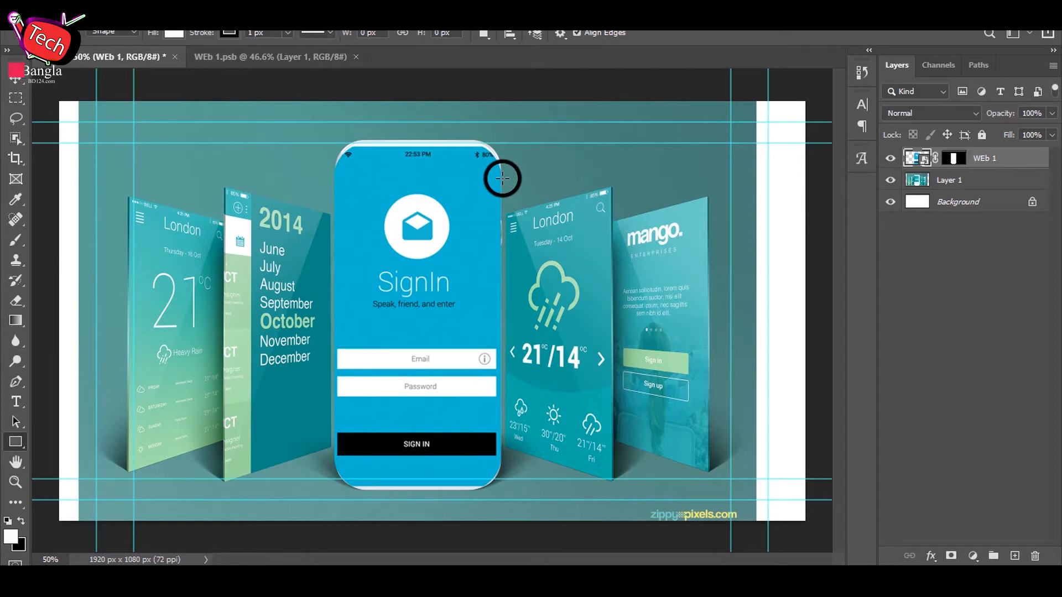
{"action": "left_click_drag", "start_coordinate": [503, 182], "coordinate": [628, 484]}
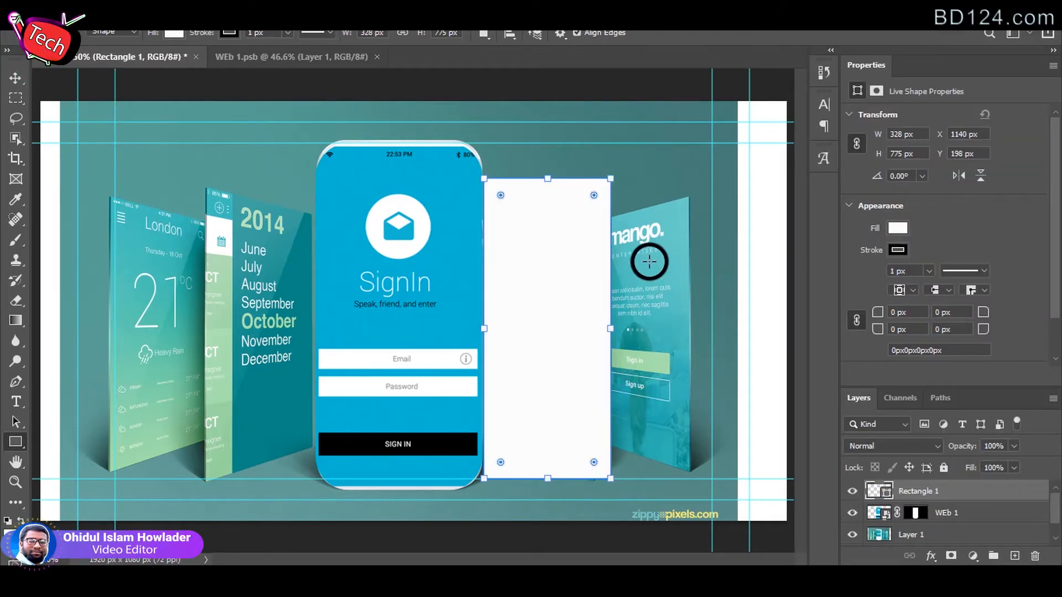
{"action": "left_click_drag", "start_coordinate": [610, 328], "coordinate": [623, 330]}
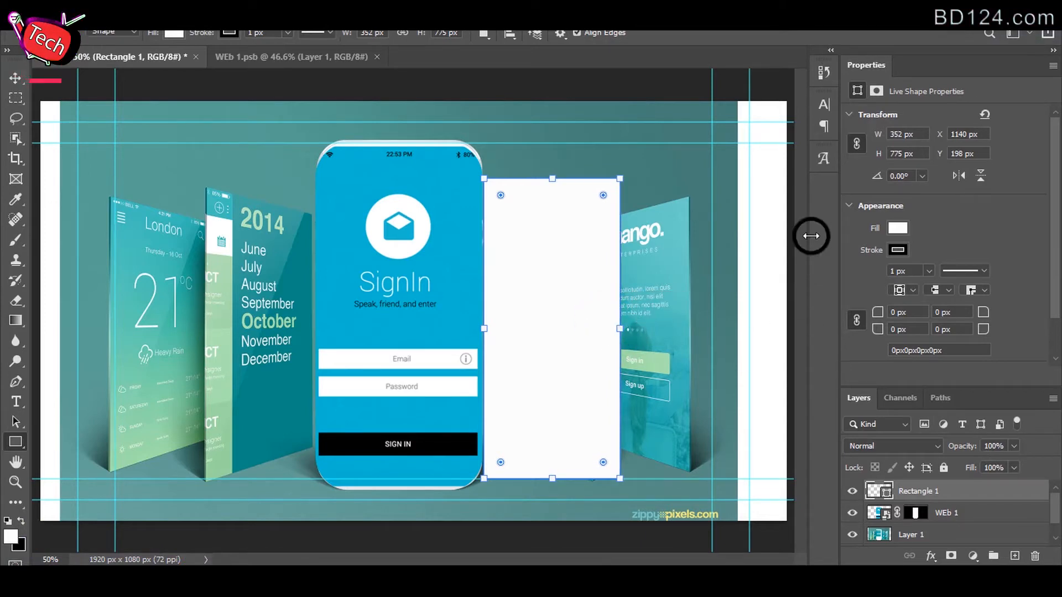
{"action": "right_click", "coordinate": [874, 68]}
{"action": "left_click", "coordinate": [902, 68]}
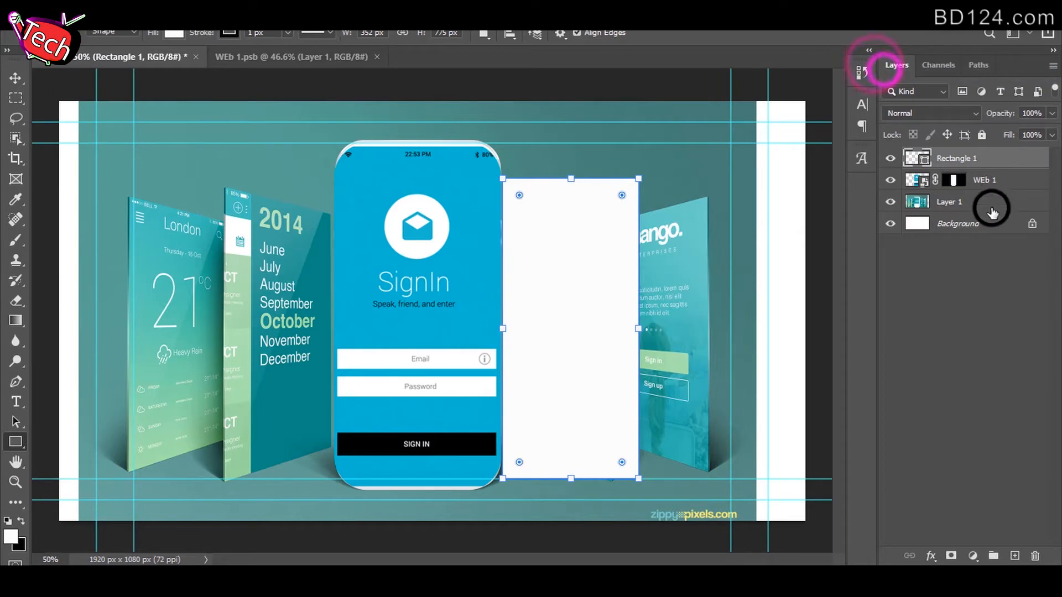
Convert the Rectangle 1 layer to a Smart Object and open its contents for editing
{"action": "right_click", "coordinate": [973, 160]}
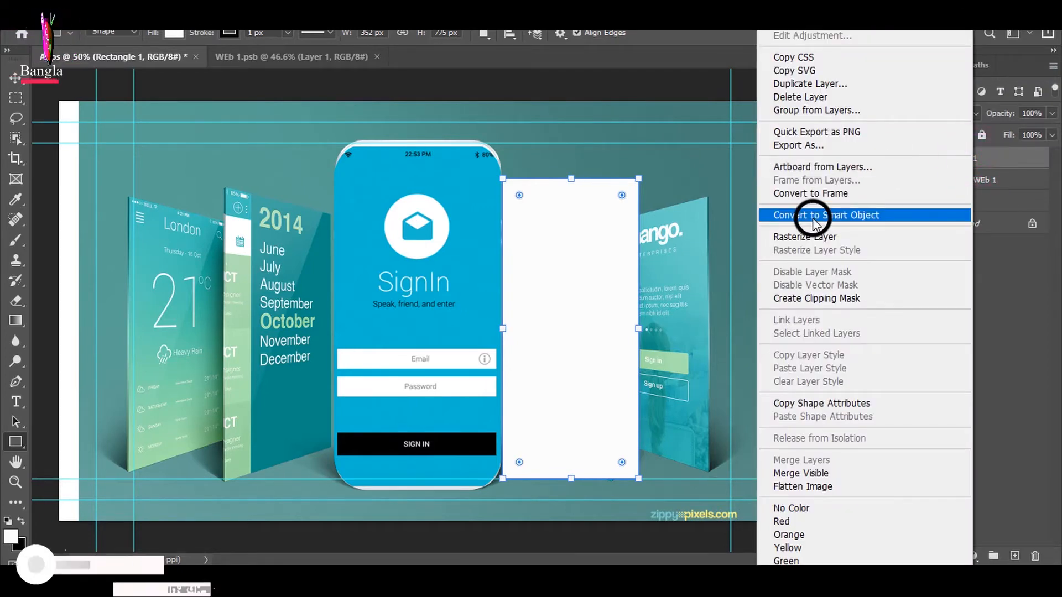
{"action": "left_click", "coordinate": [845, 221]}
{"action": "double_click", "coordinate": [918, 158]}
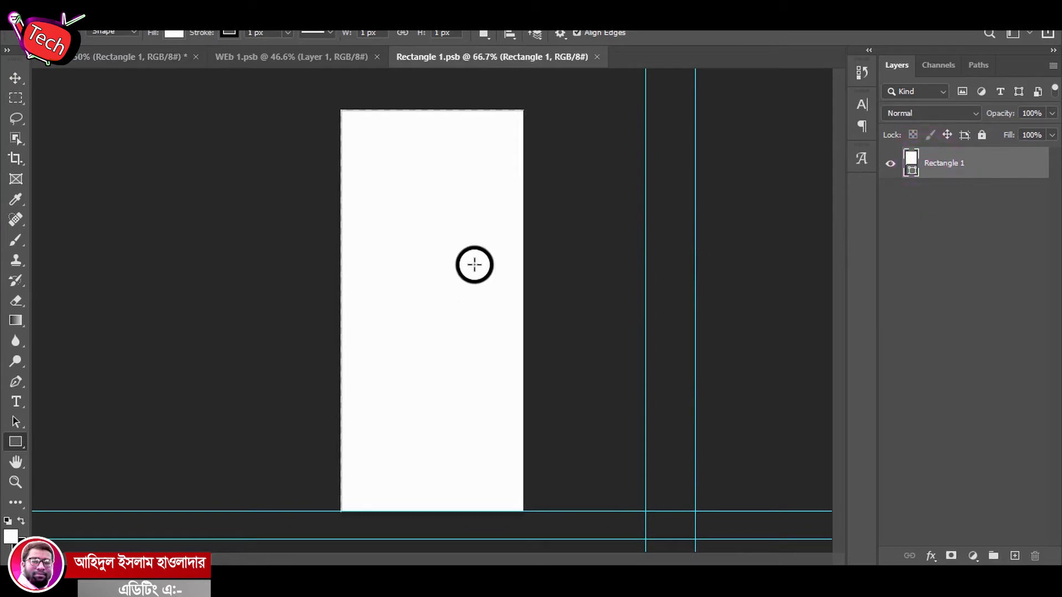
Fill a new layer above the rectangle with a diagonal red-to-black linear gradient and save the Smart Object contents
{"action": "left_click", "coordinate": [18, 303]}
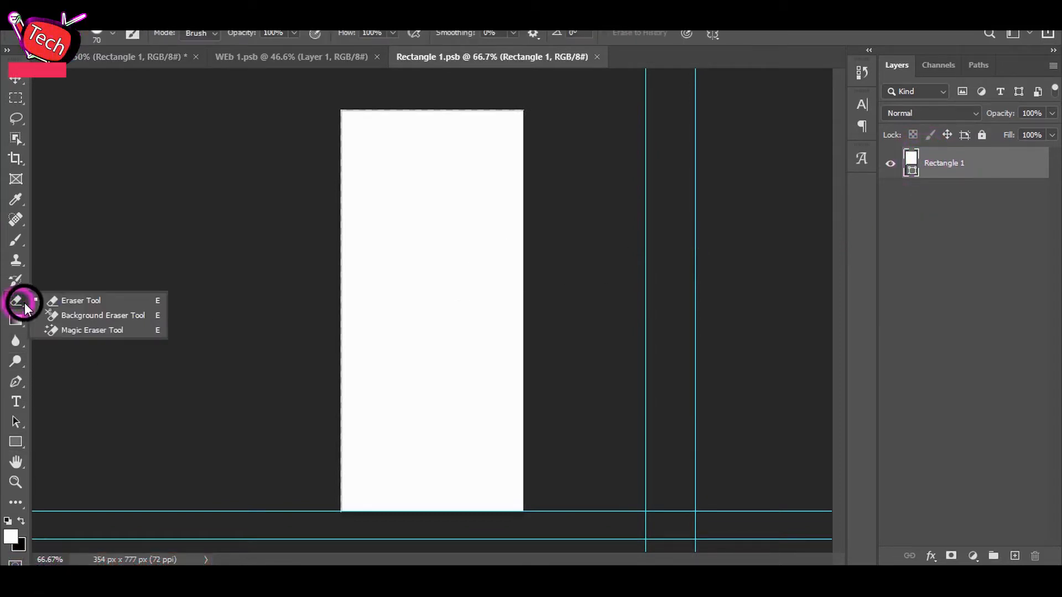
{"action": "left_click", "coordinate": [11, 326]}
{"action": "left_click", "coordinate": [51, 321]}
{"action": "left_click", "coordinate": [360, 190]}
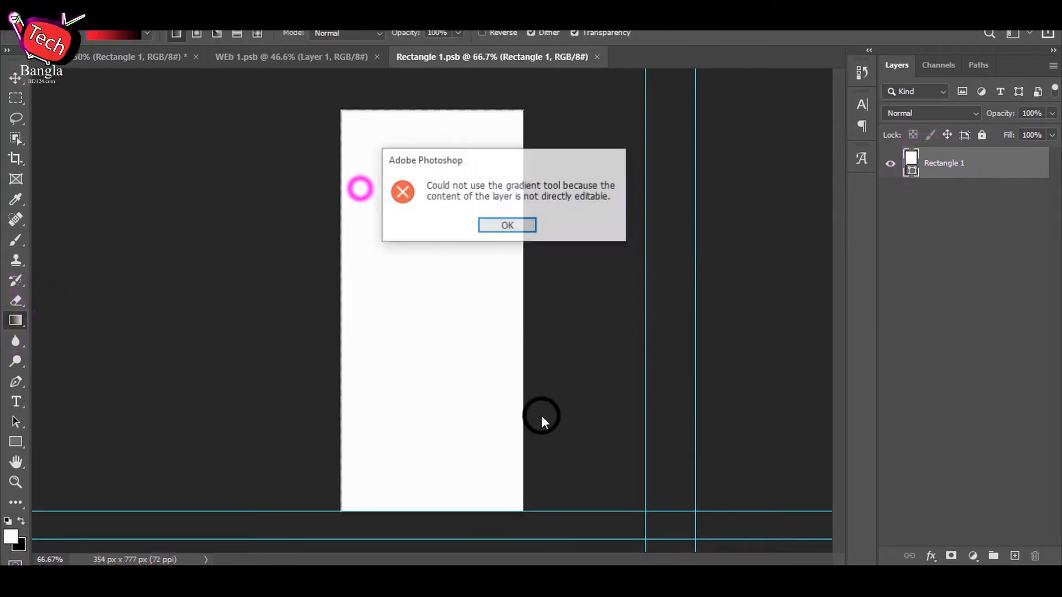
{"action": "left_click", "coordinate": [503, 229]}
{"action": "left_click", "coordinate": [1007, 555]}
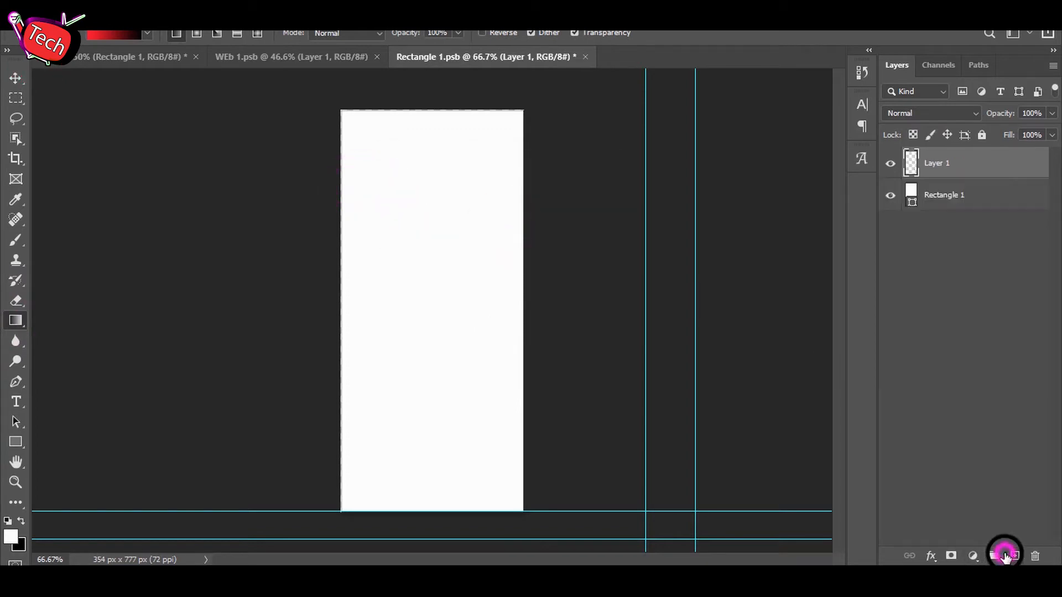
{"action": "left_click_drag", "start_coordinate": [618, 457], "coordinate": [614, 464]}
{"action": "key", "text": "ctrl+s"}
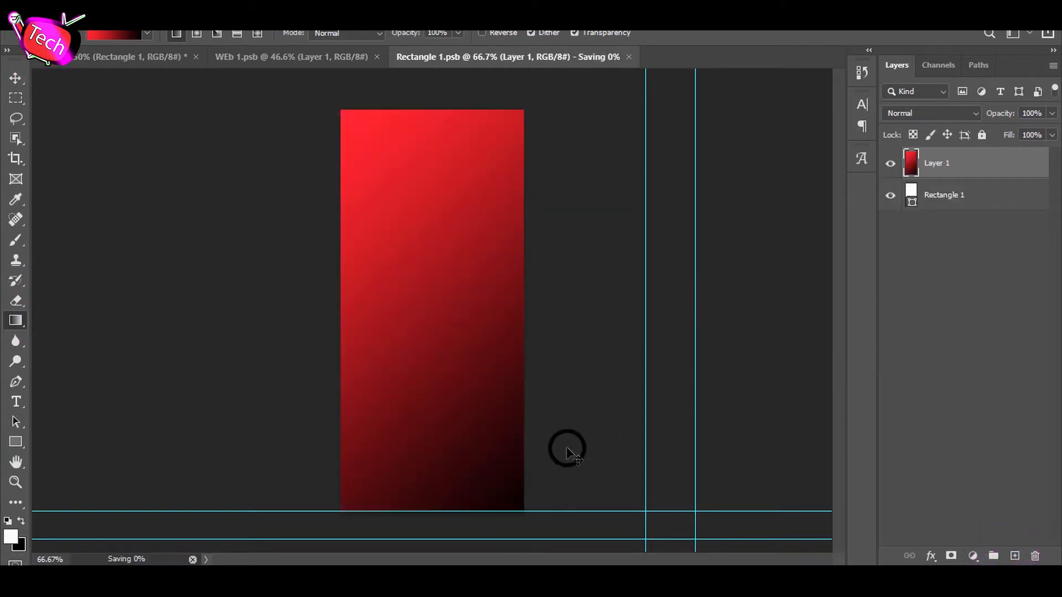
In the Apps document, skew the red gradient rectangle's phone-side corners inward to follow the angled weather screen beneath it
{"action": "left_click", "coordinate": [354, 61]}
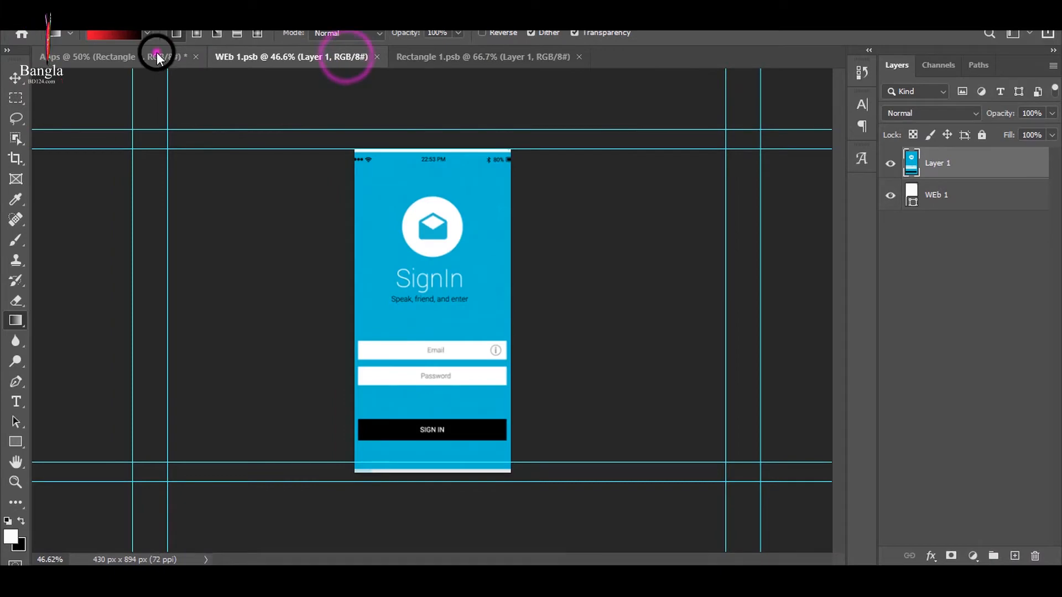
{"action": "left_click", "coordinate": [157, 55]}
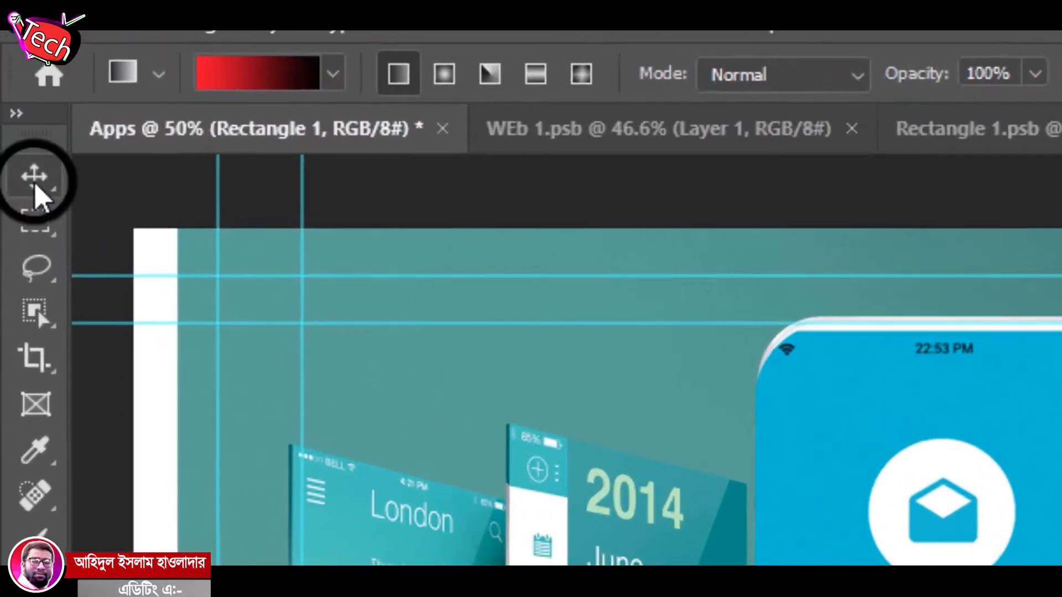
{"action": "left_click", "coordinate": [16, 78]}
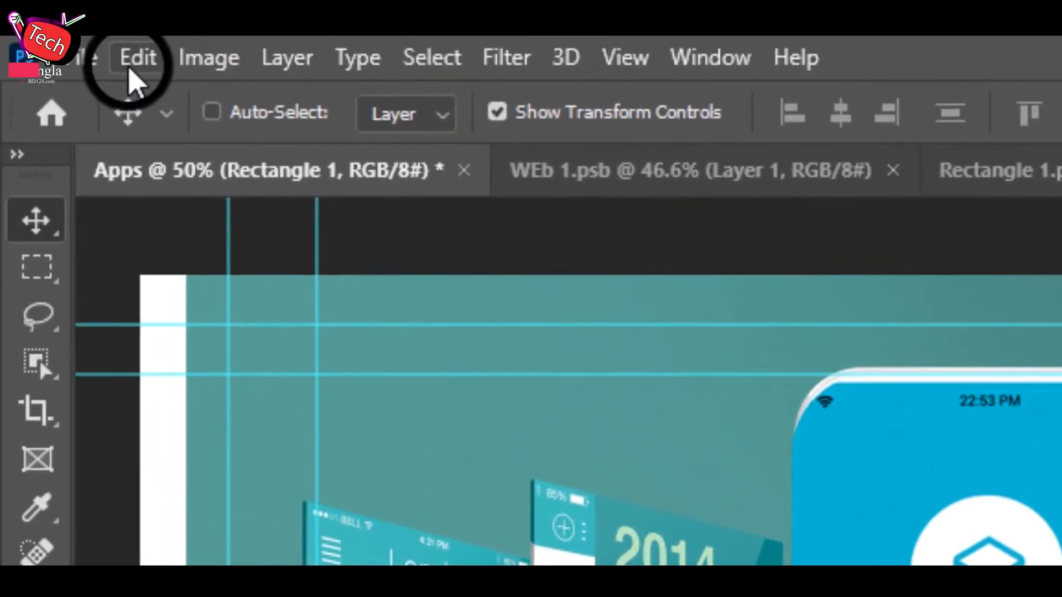
{"action": "left_click", "coordinate": [135, 60]}
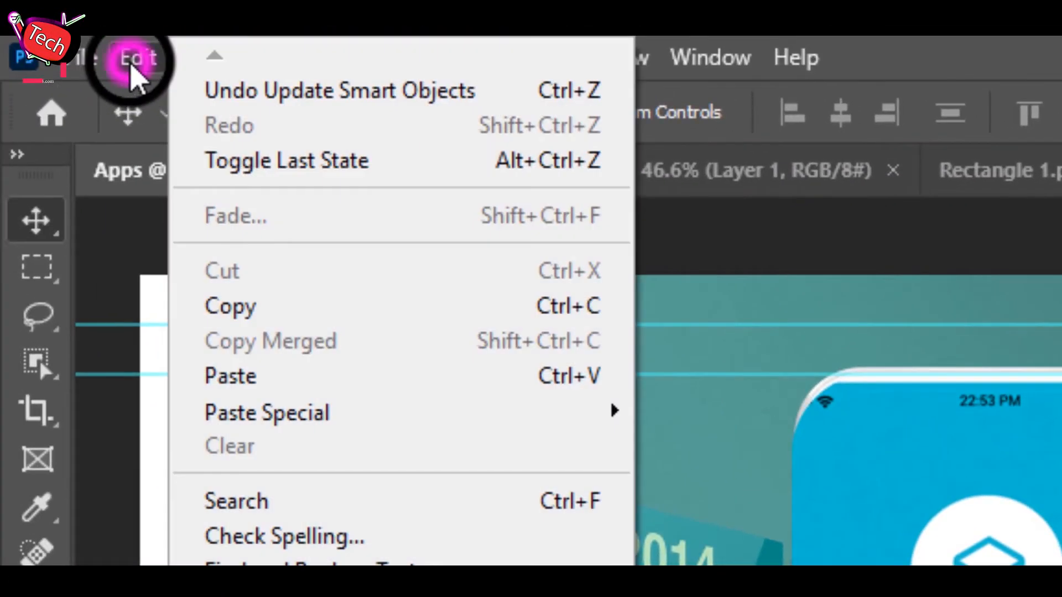
{"action": "mouse_move", "coordinate": [81, 58]}
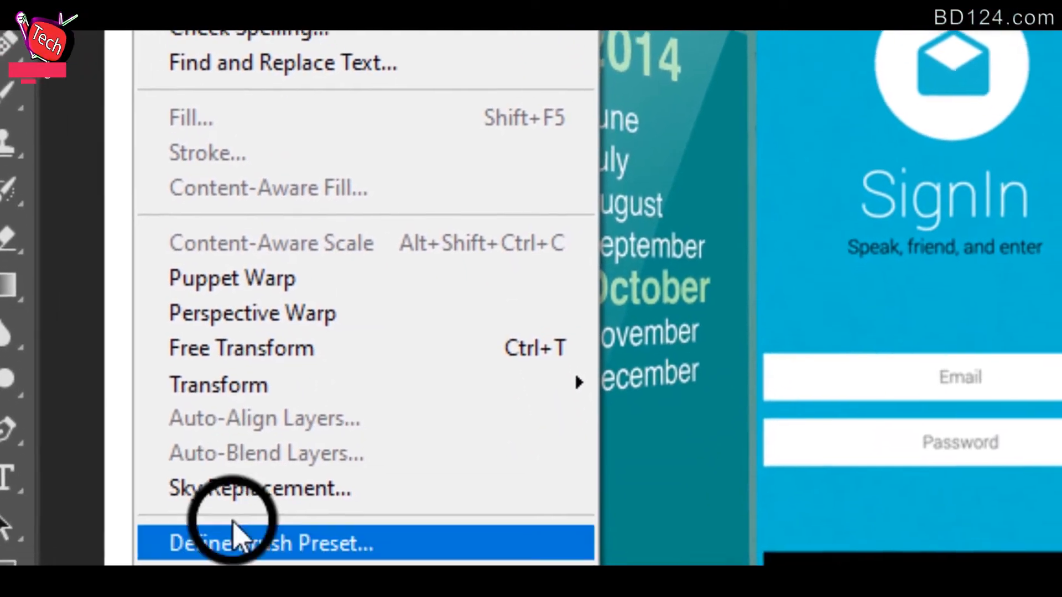
{"action": "mouse_move", "coordinate": [216, 376]}
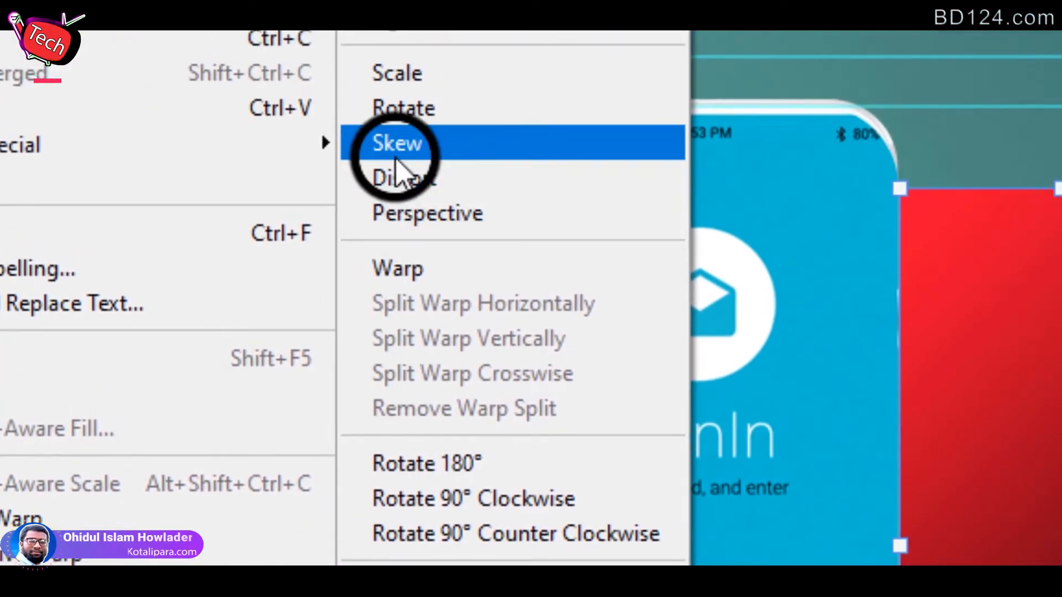
{"action": "left_click", "coordinate": [386, 145]}
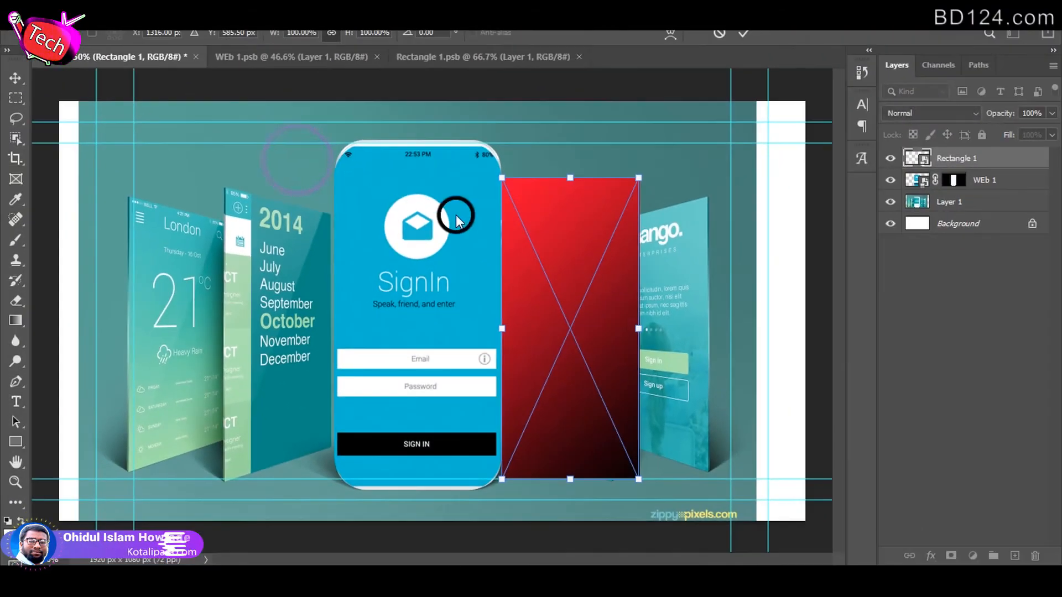
{"action": "left_click_drag", "start_coordinate": [501, 178], "coordinate": [503, 213]}
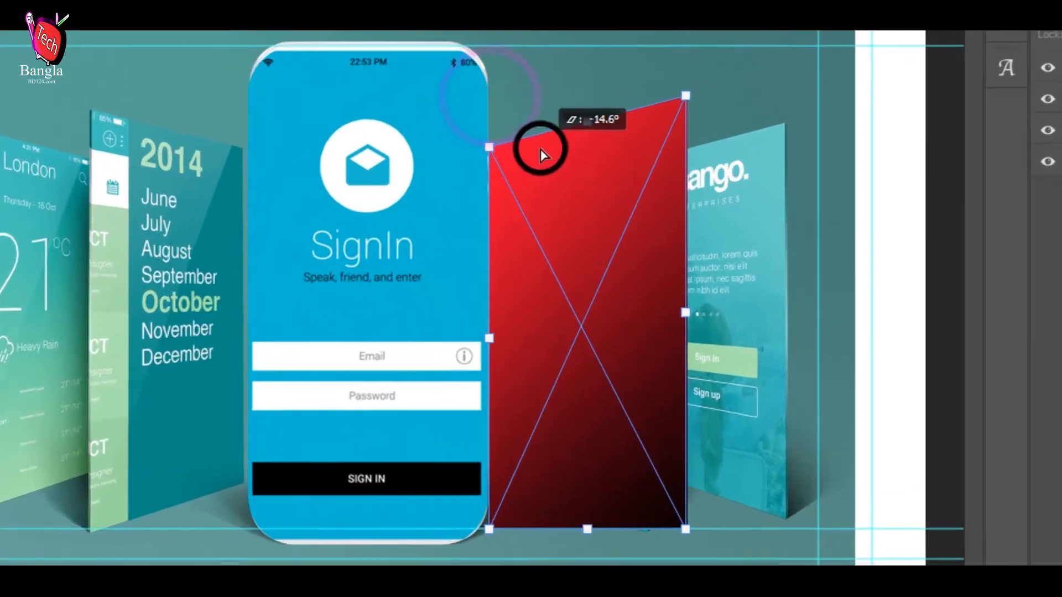
{"action": "left_click_drag", "start_coordinate": [477, 556], "coordinate": [492, 516]}
{"action": "left_click_drag", "start_coordinate": [480, 98], "coordinate": [488, 109]}
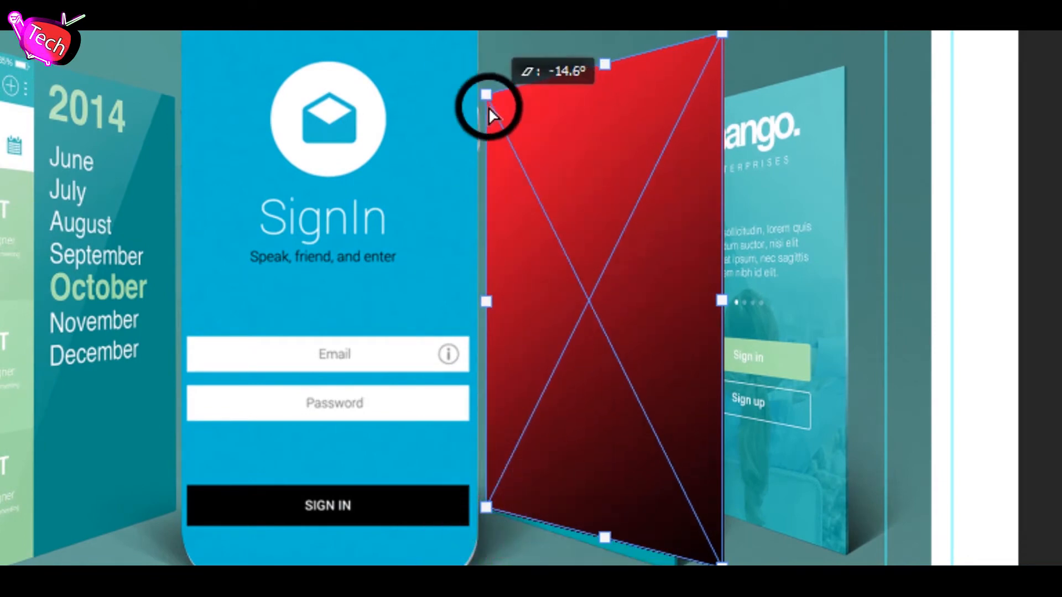
Skew the red rectangle's outer corners in to the edge of the screen beneath, fine-tune its phone-side corners, and apply the transform
{"action": "left_click_drag", "start_coordinate": [720, 35], "coordinate": [668, 47]}
{"action": "left_click_drag", "start_coordinate": [713, 563], "coordinate": [666, 559]}
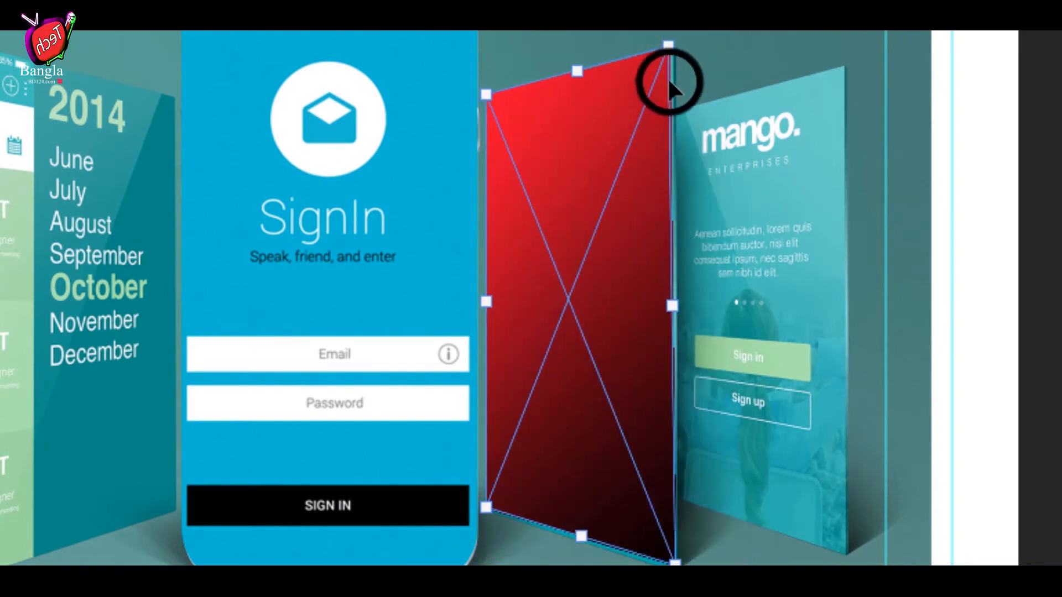
{"action": "left_click_drag", "start_coordinate": [669, 53], "coordinate": [671, 49]}
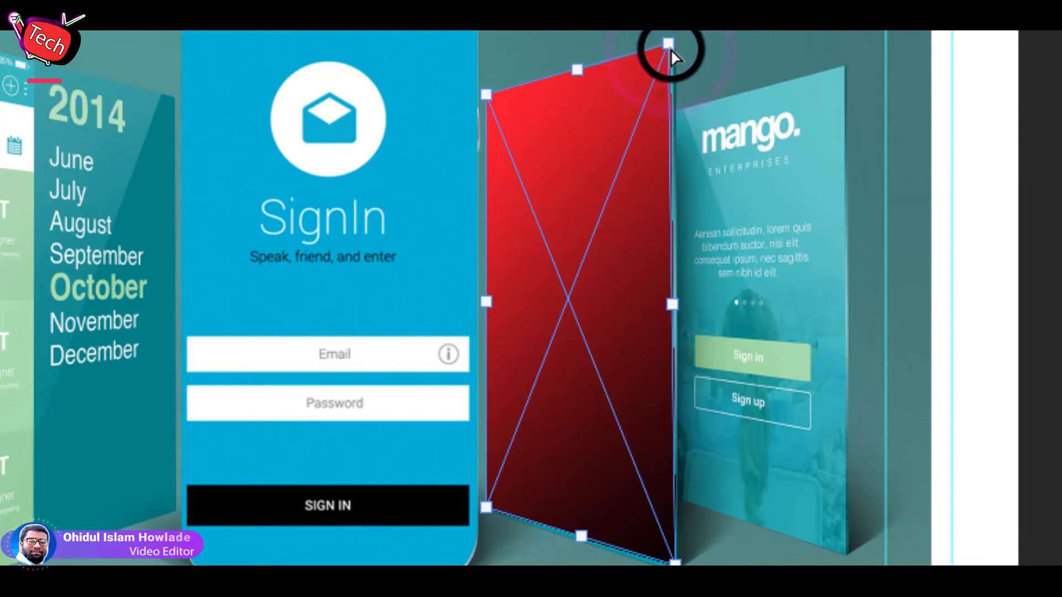
{"action": "left_click_drag", "start_coordinate": [486, 508], "coordinate": [485, 464]}
{"action": "left_click_drag", "start_coordinate": [489, 99], "coordinate": [492, 98]}
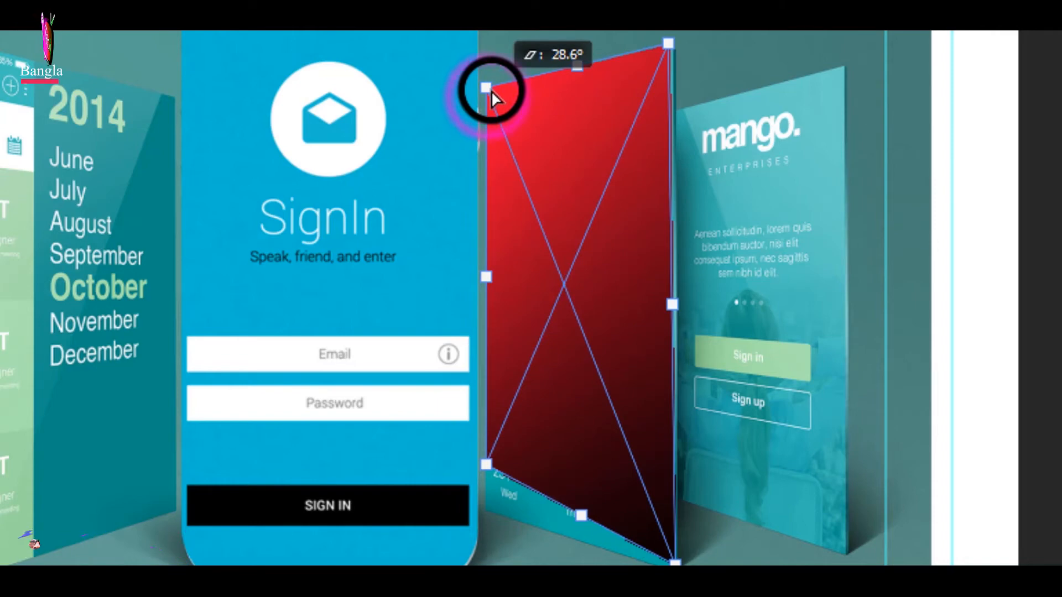
{"action": "left_click_drag", "start_coordinate": [485, 466], "coordinate": [488, 506]}
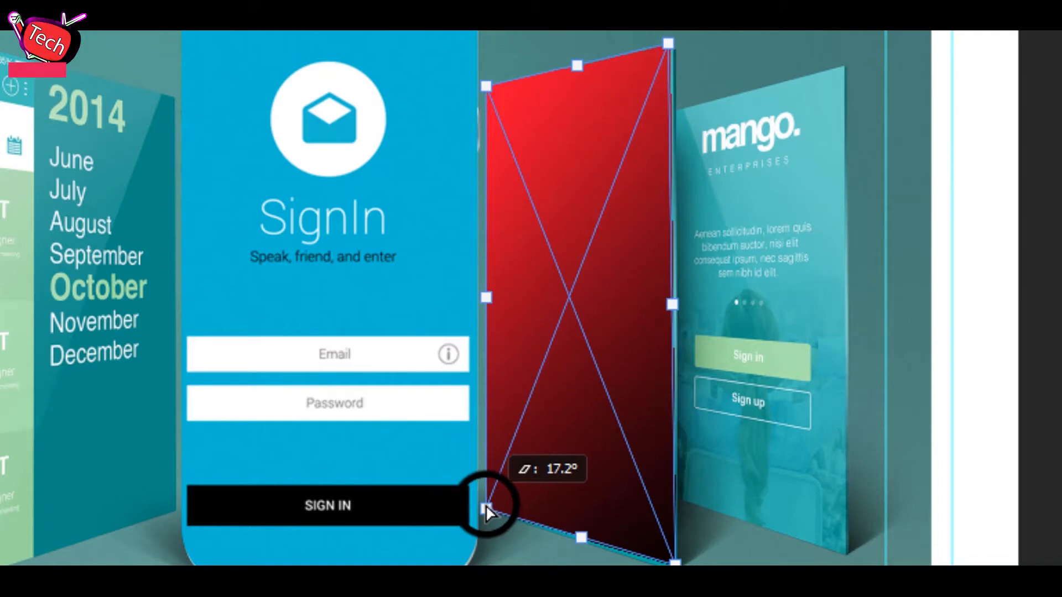
{"action": "left_click_drag", "start_coordinate": [487, 512], "coordinate": [486, 508]}
{"action": "mouse_move", "coordinate": [486, 88]}
{"action": "left_mouse_down"}
{"action": "mouse_move", "coordinate": [503, 102]}
{"action": "mouse_move", "coordinate": [481, 99]}
{"action": "mouse_move", "coordinate": [494, 98]}
{"action": "left_mouse_up"}
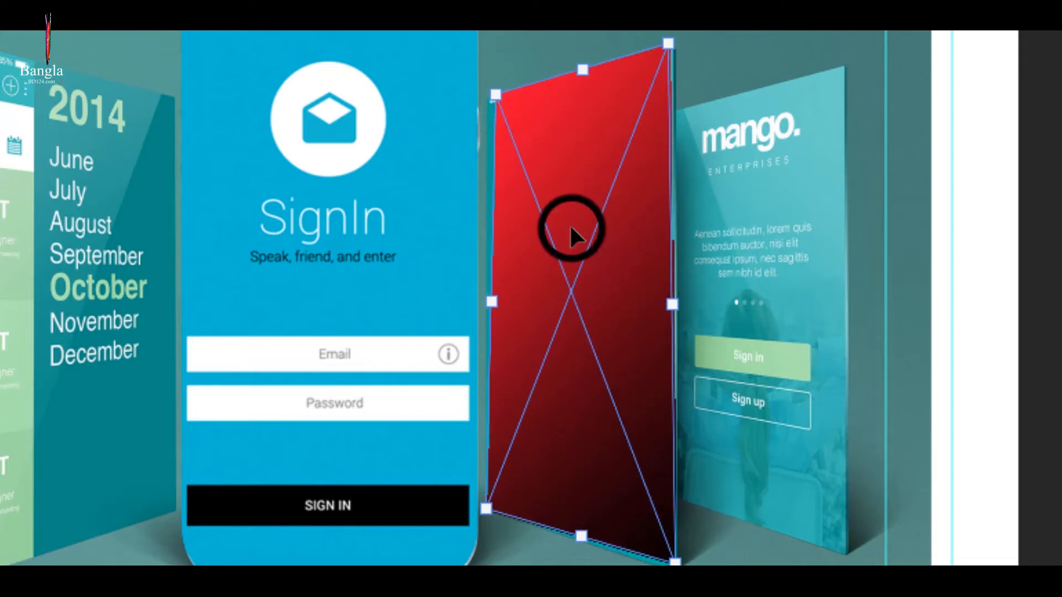
{"action": "key", "text": "Return"}
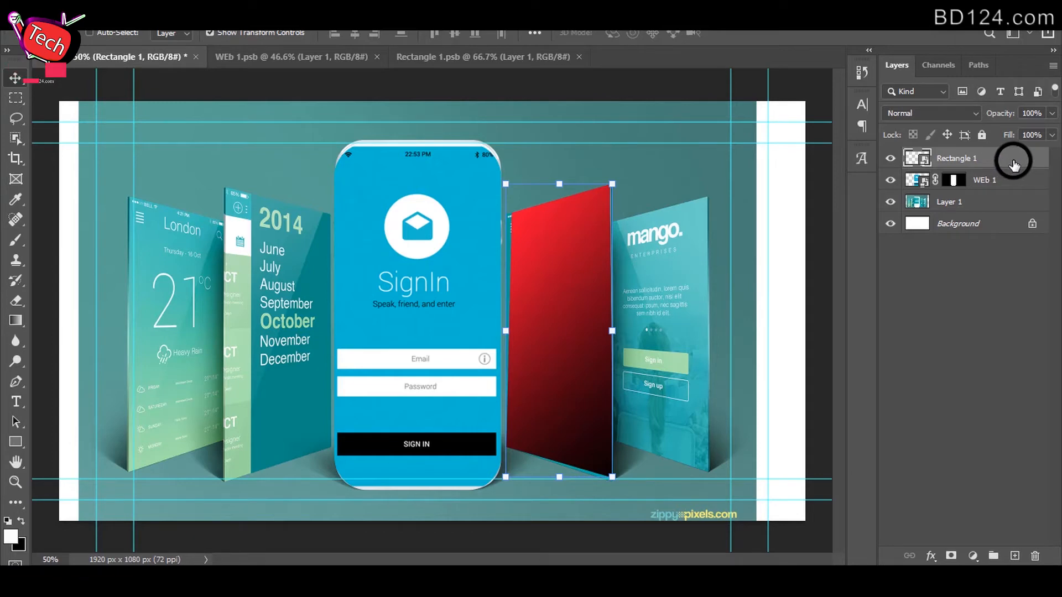
Add a layer mask to Rectangle 1 from a selection of its own outline, and delete the spare empty Layer 2
{"action": "double_click", "coordinate": [958, 160]}
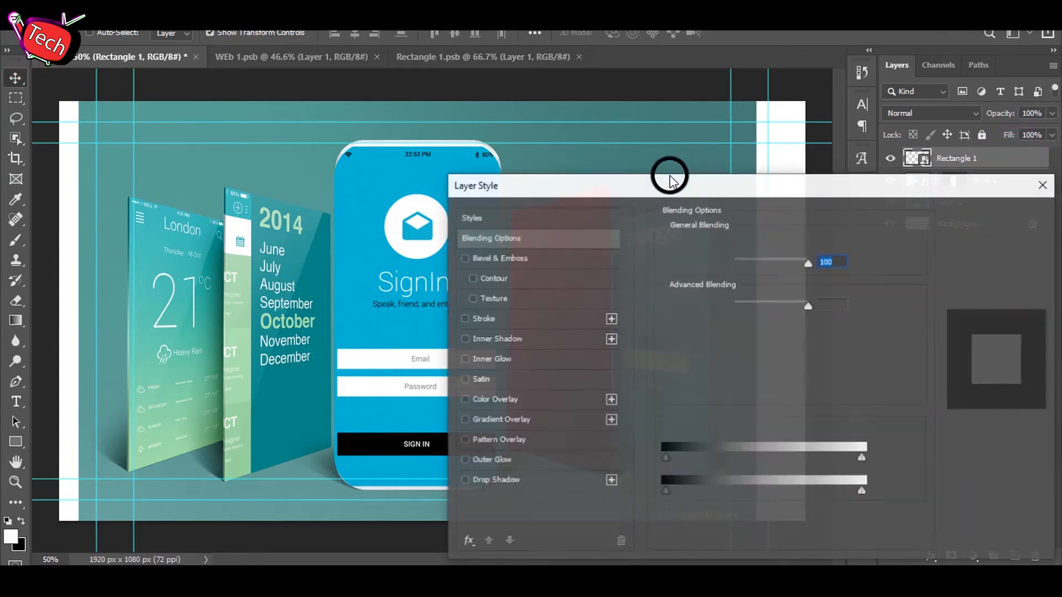
{"action": "left_click", "coordinate": [1020, 217]}
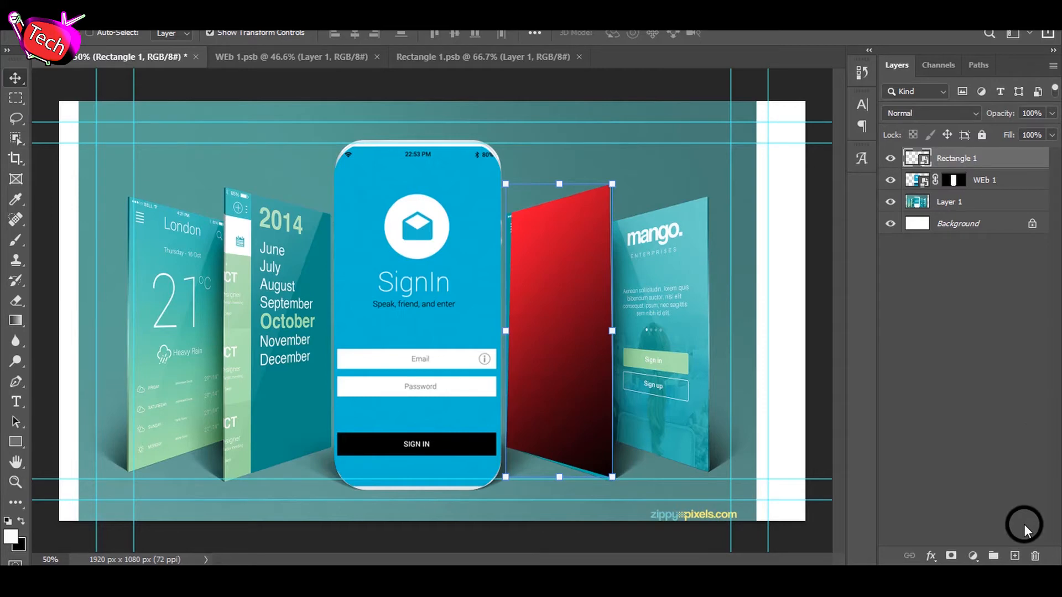
{"action": "left_click", "coordinate": [1013, 556]}
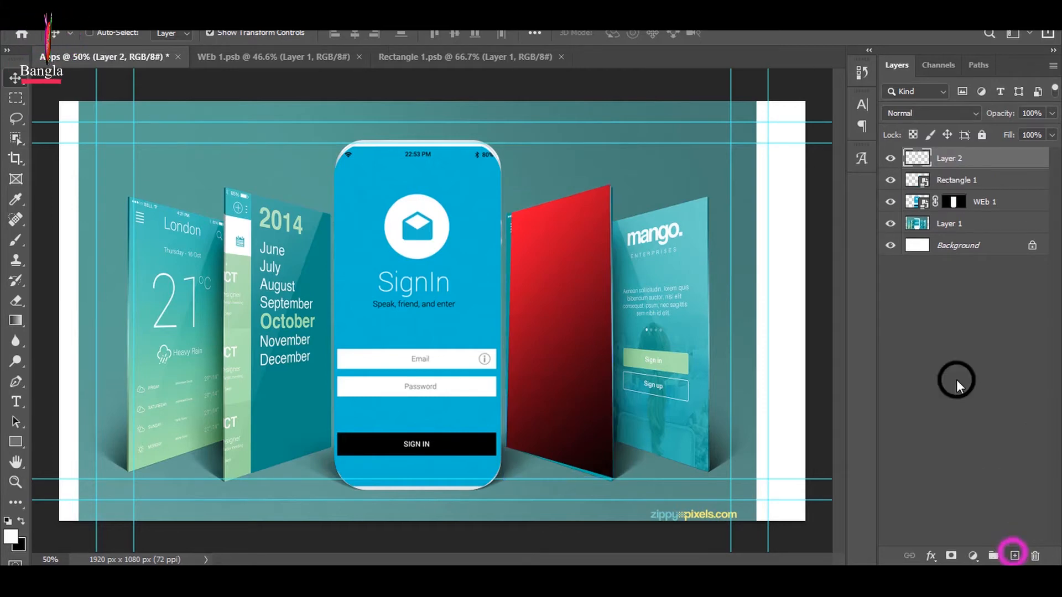
{"action": "left_click", "coordinate": [916, 180], "text": "ctrl"}
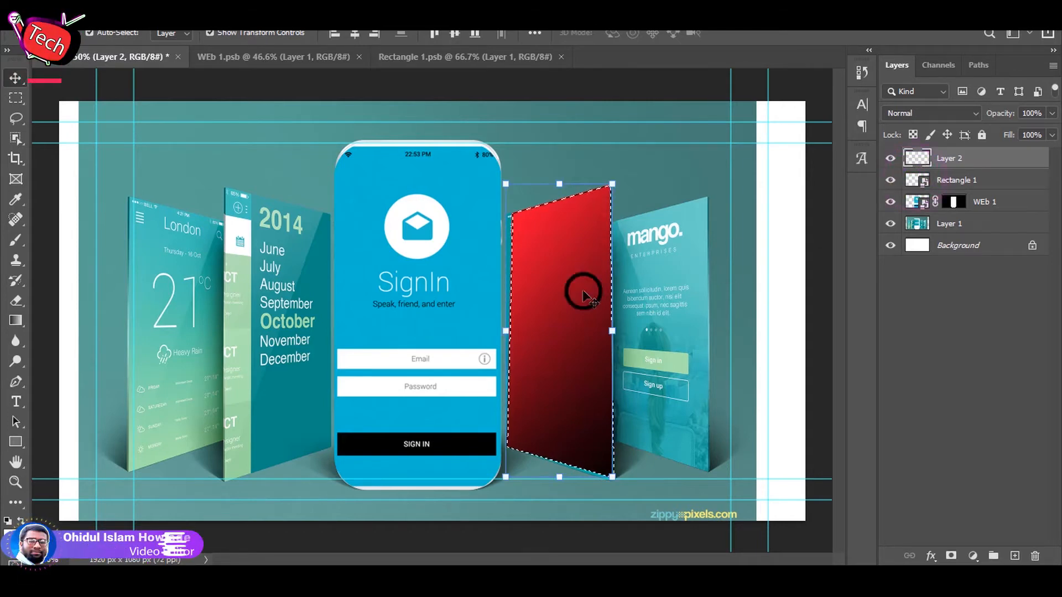
{"action": "left_click", "coordinate": [961, 182]}
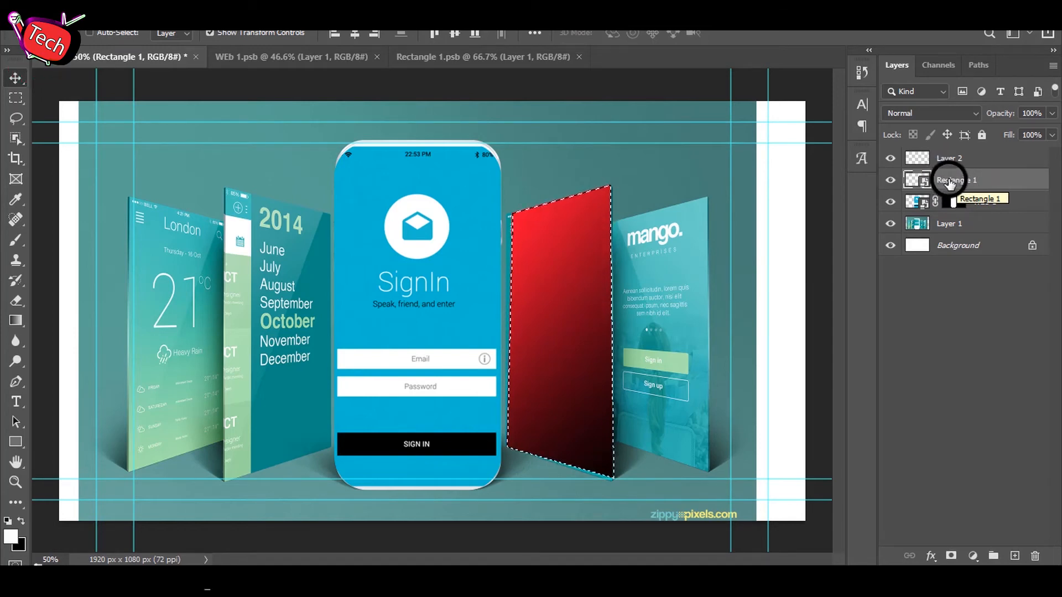
{"action": "left_click", "coordinate": [950, 555]}
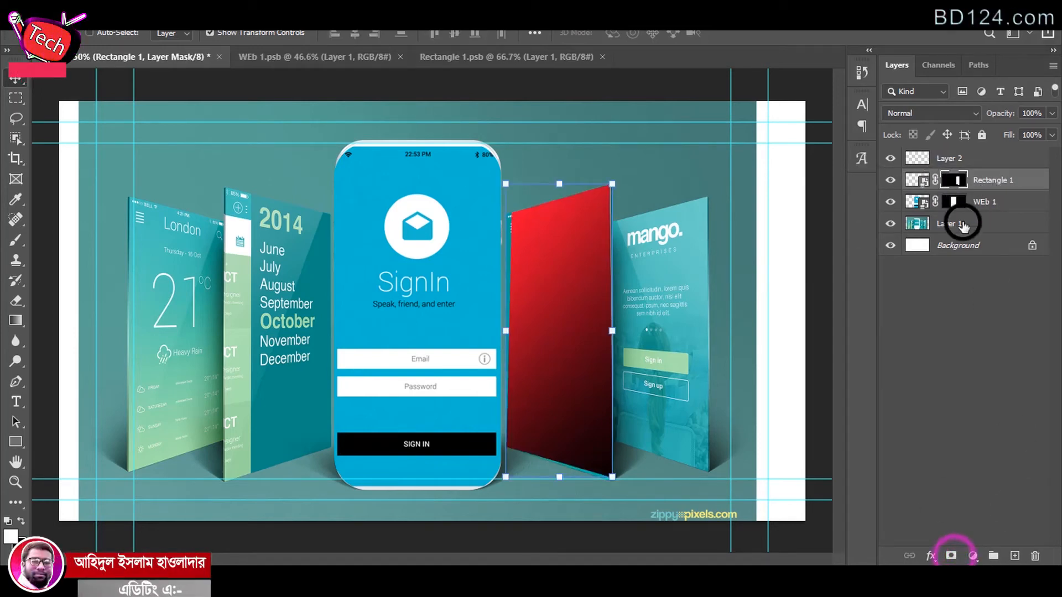
{"action": "left_click", "coordinate": [943, 160]}
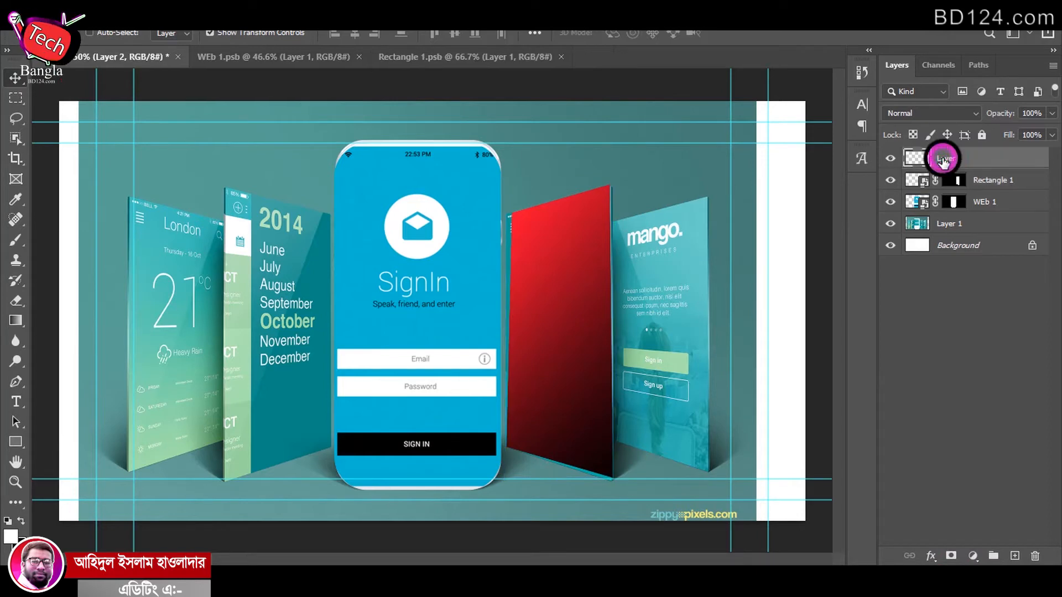
{"action": "key", "text": "Delete"}
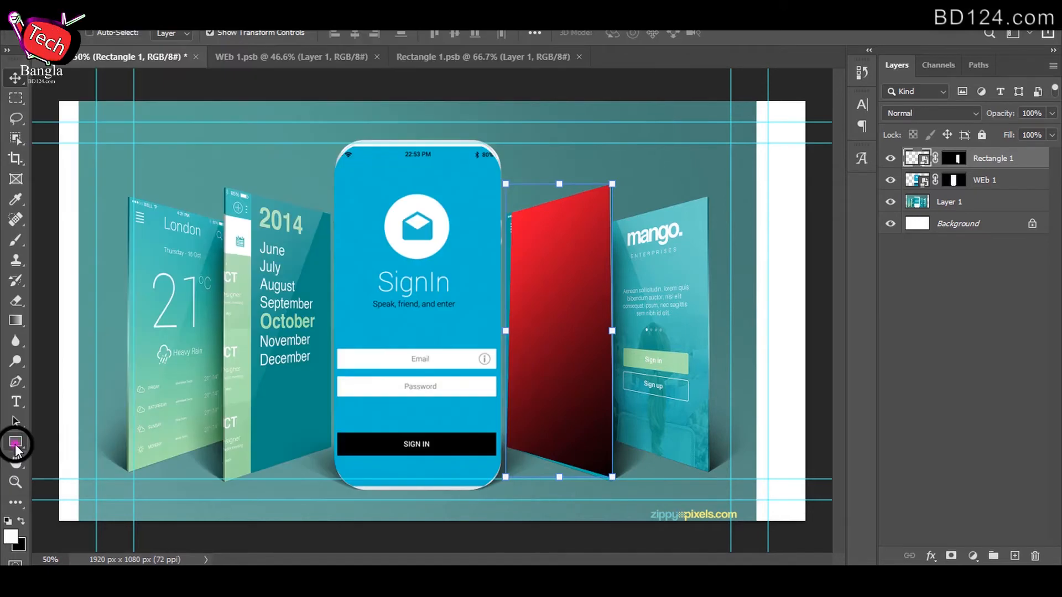
Draw a white rectangle of about 358 x 750 px over the outer mango screen, beside the red panel
{"action": "left_click", "coordinate": [16, 441]}
{"action": "left_click", "coordinate": [71, 443]}
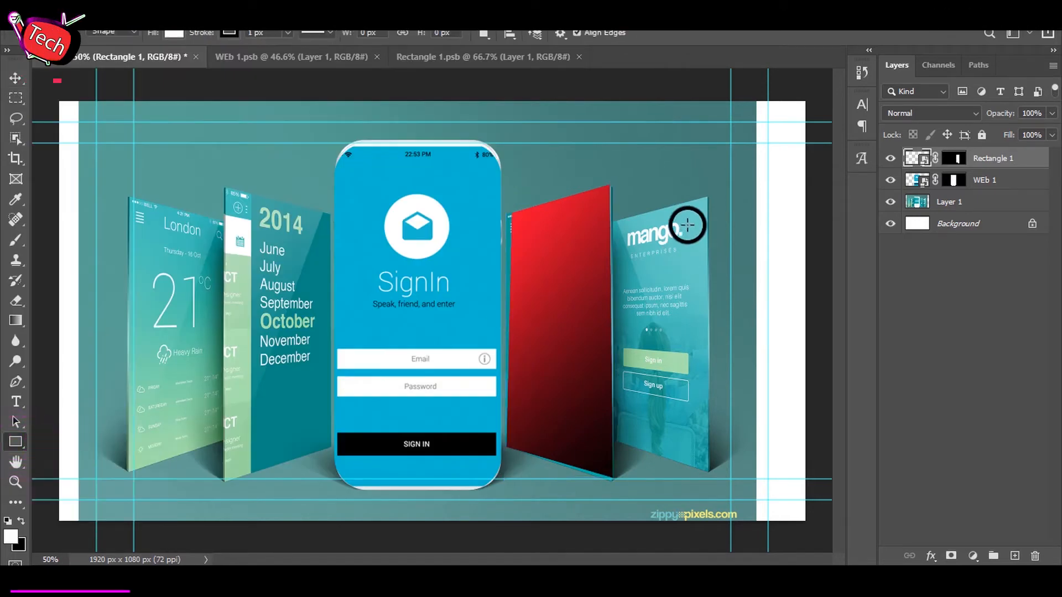
{"action": "left_click_drag", "start_coordinate": [615, 178], "coordinate": [736, 469]}
{"action": "left_click_drag", "start_coordinate": [597, 324], "coordinate": [584, 324]}
{"action": "left_click_drag", "start_coordinate": [718, 326], "coordinate": [729, 326]}
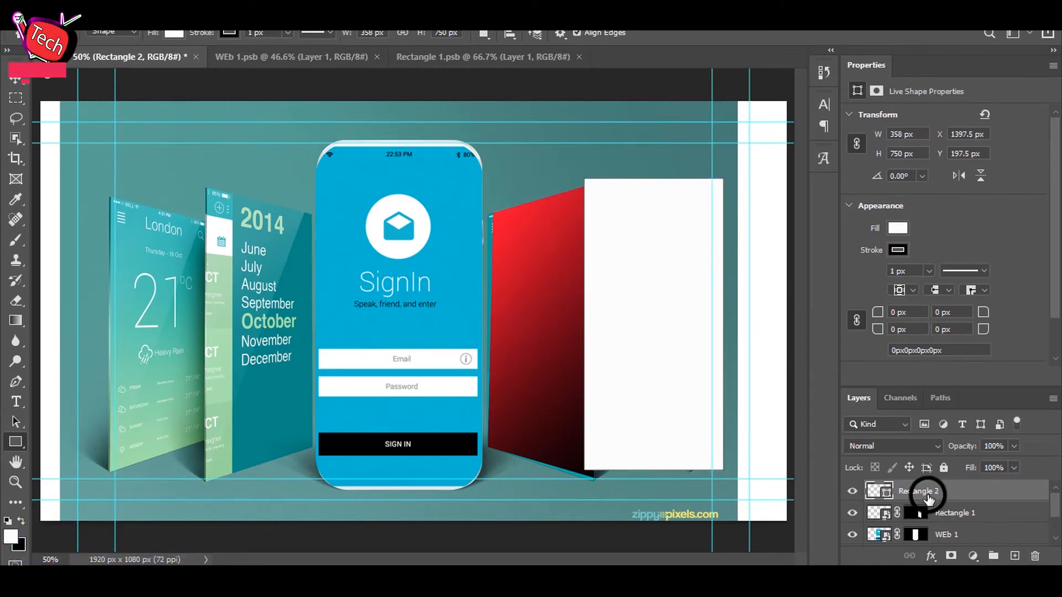
Convert the Rectangle 2 layer to a Smart Object and open its contents for editing
{"action": "right_click", "coordinate": [927, 498]}
{"action": "left_click", "coordinate": [769, 216]}
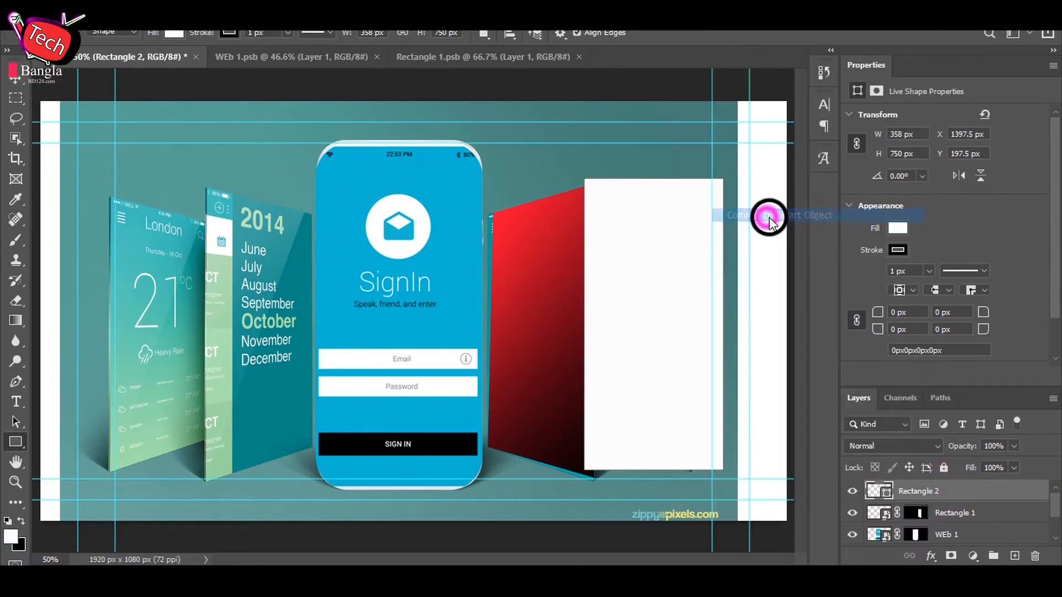
{"action": "double_click", "coordinate": [885, 495]}
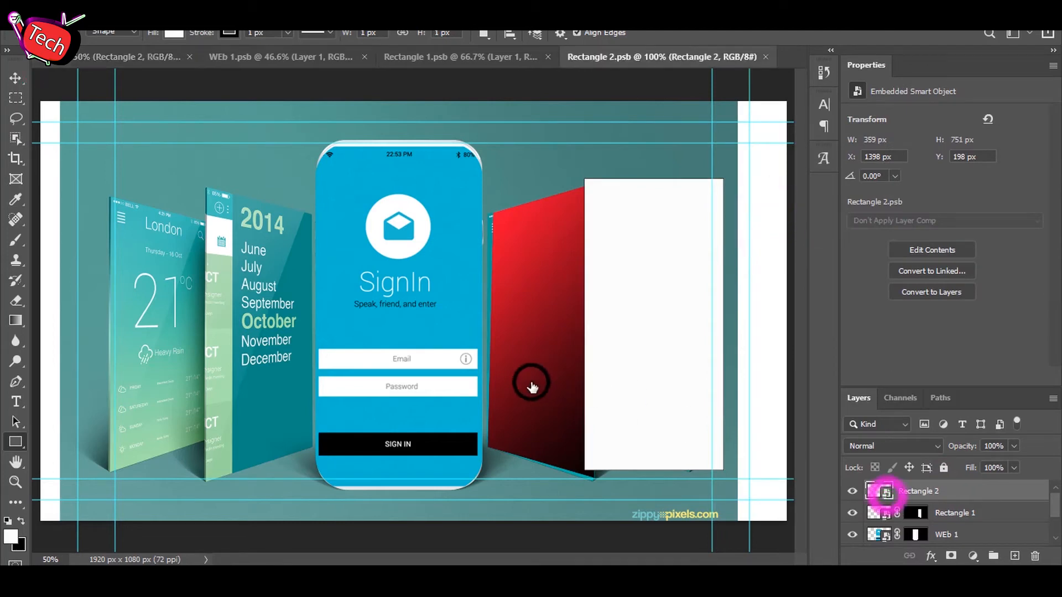
Fill a new layer above Rectangle 2 with a diagonal light-blue gradient from the Blues presets and save the Smart Object contents
{"action": "left_click", "coordinate": [15, 322]}
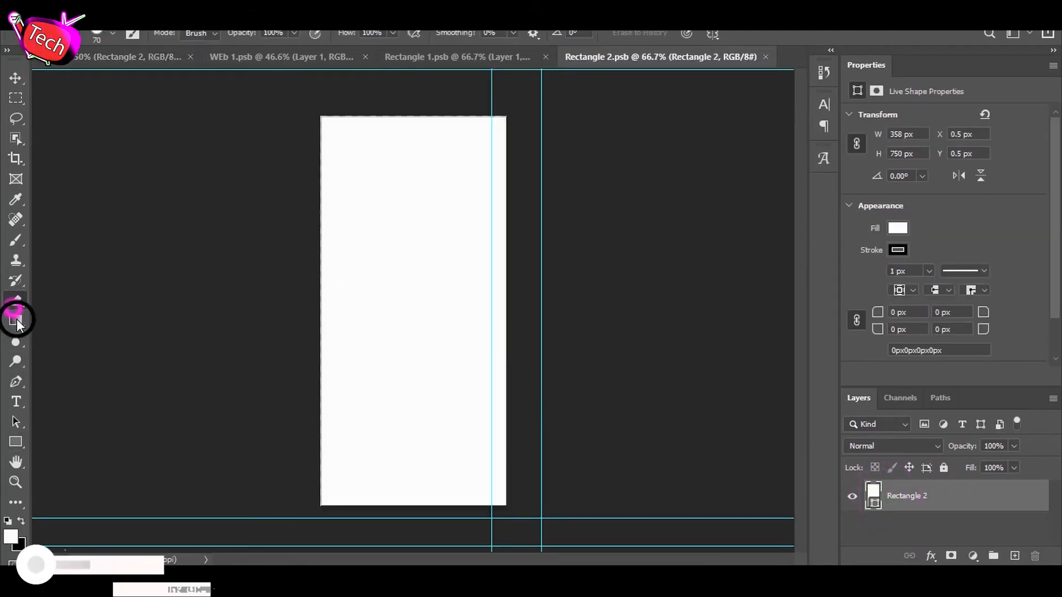
{"action": "left_click", "coordinate": [150, 36]}
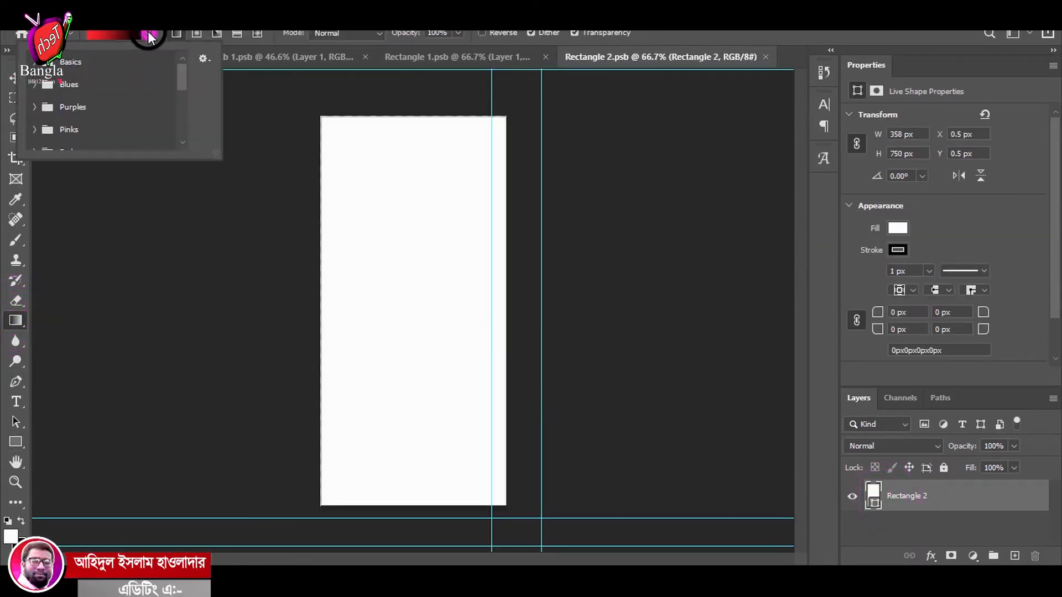
{"action": "left_click", "coordinate": [35, 84]}
{"action": "left_click", "coordinate": [133, 116]}
{"action": "left_click", "coordinate": [361, 177]}
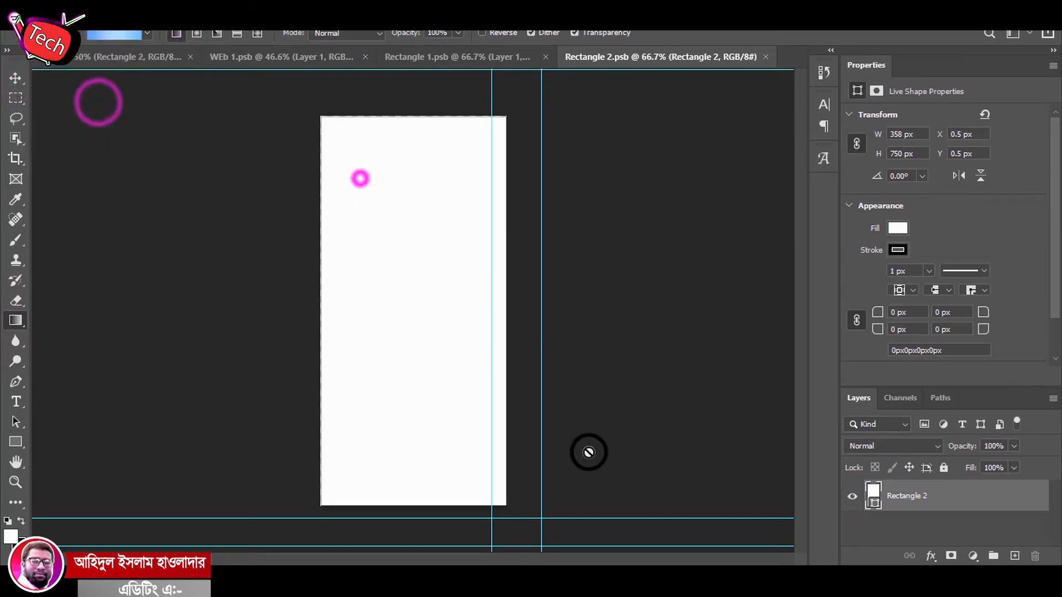
{"action": "left_click", "coordinate": [493, 226]}
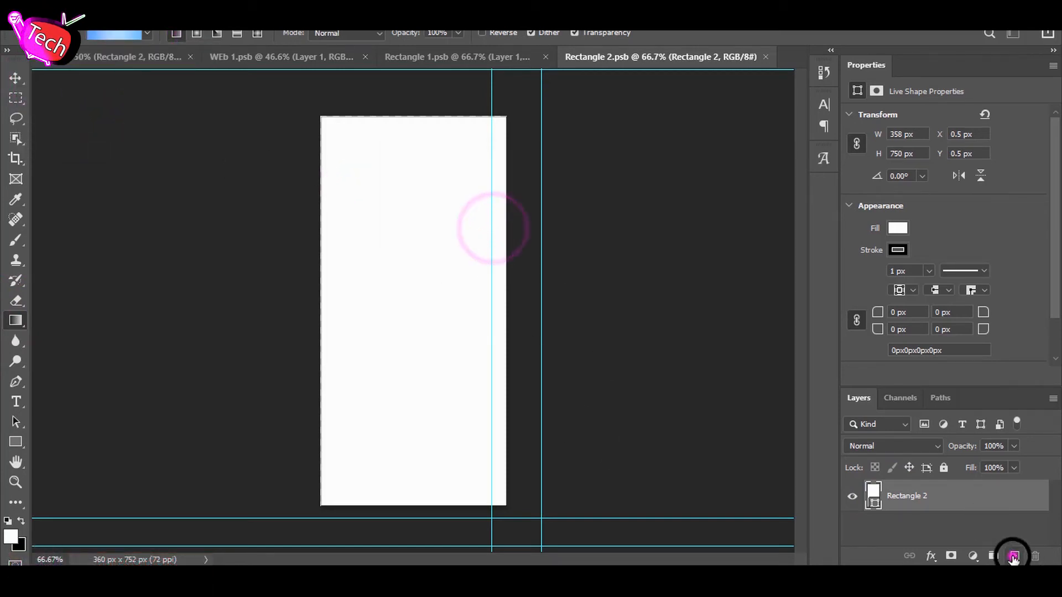
{"action": "left_click", "coordinate": [1014, 556]}
{"action": "left_click", "coordinate": [301, 195]}
{"action": "left_click_drag", "start_coordinate": [695, 517], "coordinate": [691, 513]}
{"action": "key", "text": "ctrl+s"}
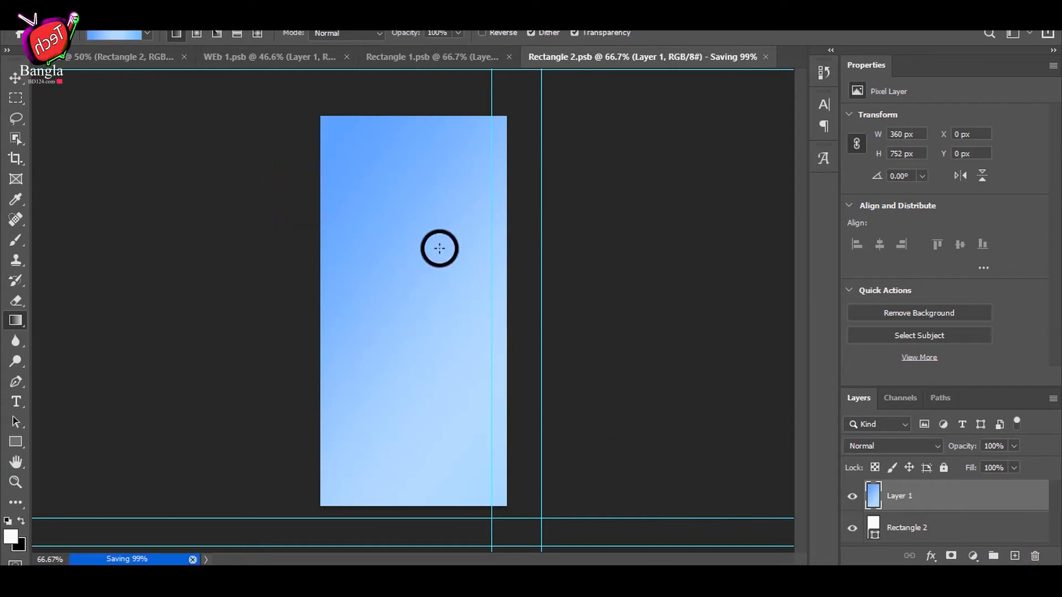
Skew Rectangle 2 in the Apps document to match the perspective of the outermost screen beside the red panel, and close the Properties panel
{"action": "left_click", "coordinate": [100, 62]}
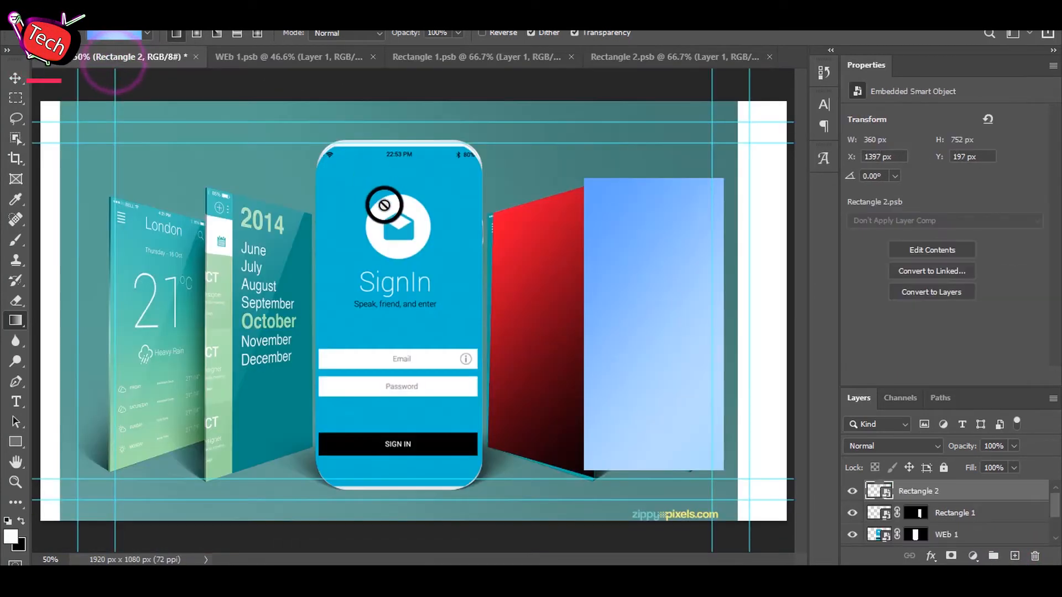
{"action": "left_click", "coordinate": [14, 79]}
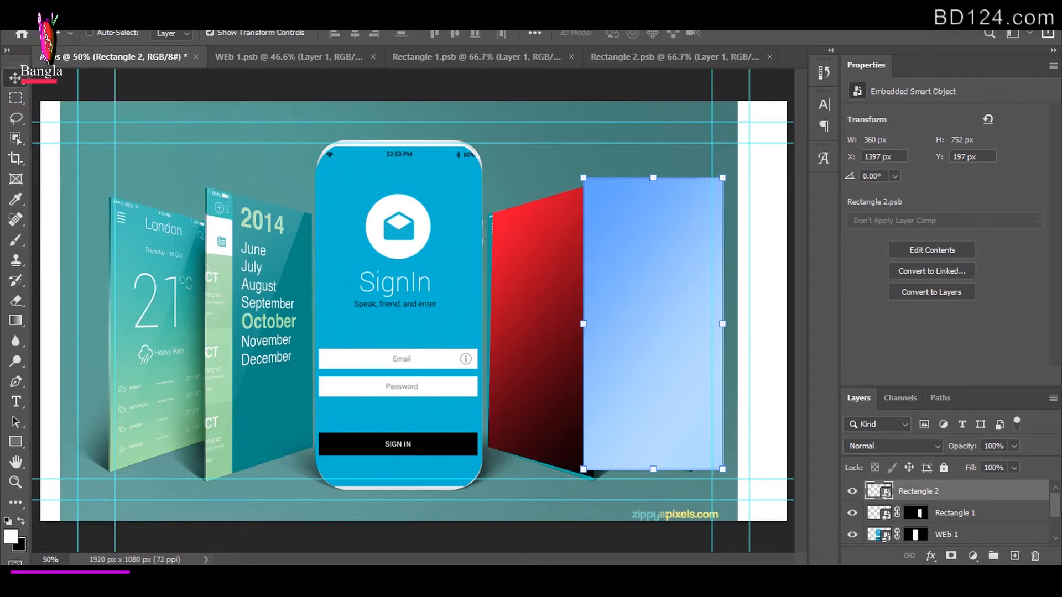
{"action": "left_click", "coordinate": [83, 21]}
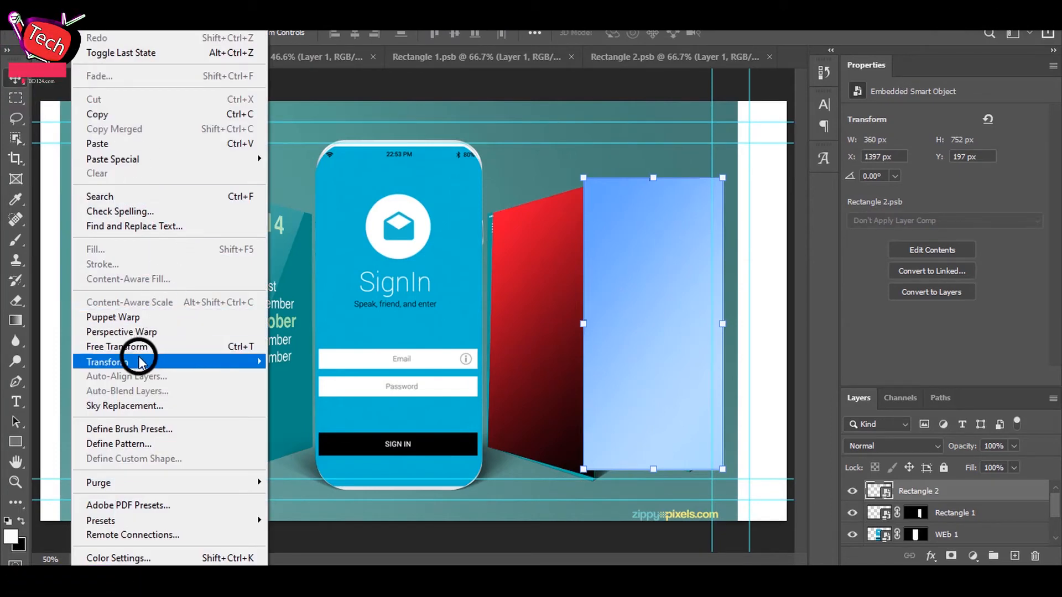
{"action": "mouse_move", "coordinate": [138, 360]}
{"action": "left_click", "coordinate": [290, 158]}
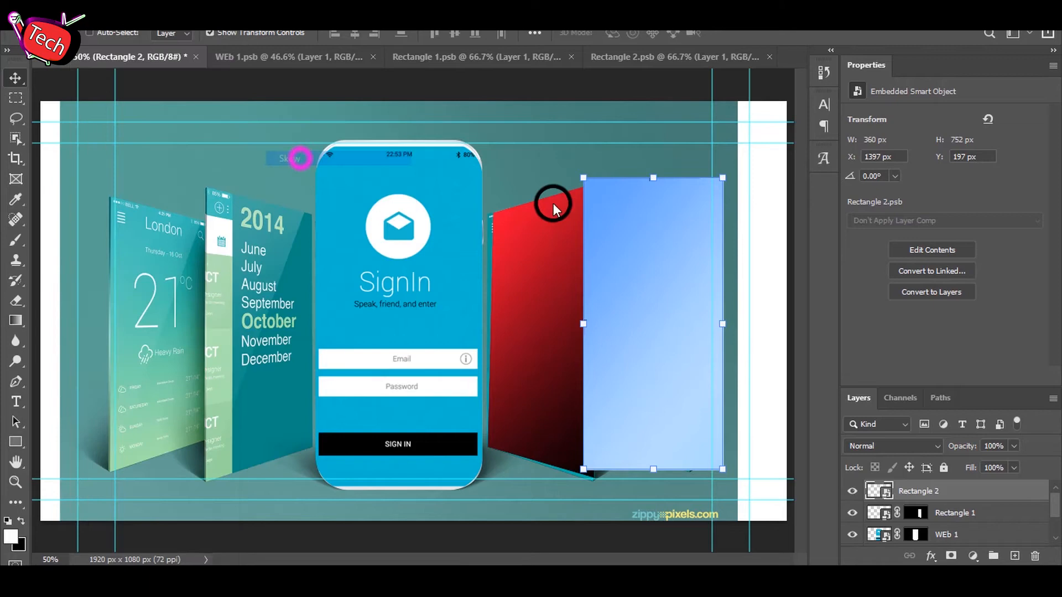
{"action": "left_click_drag", "start_coordinate": [587, 179], "coordinate": [592, 220]}
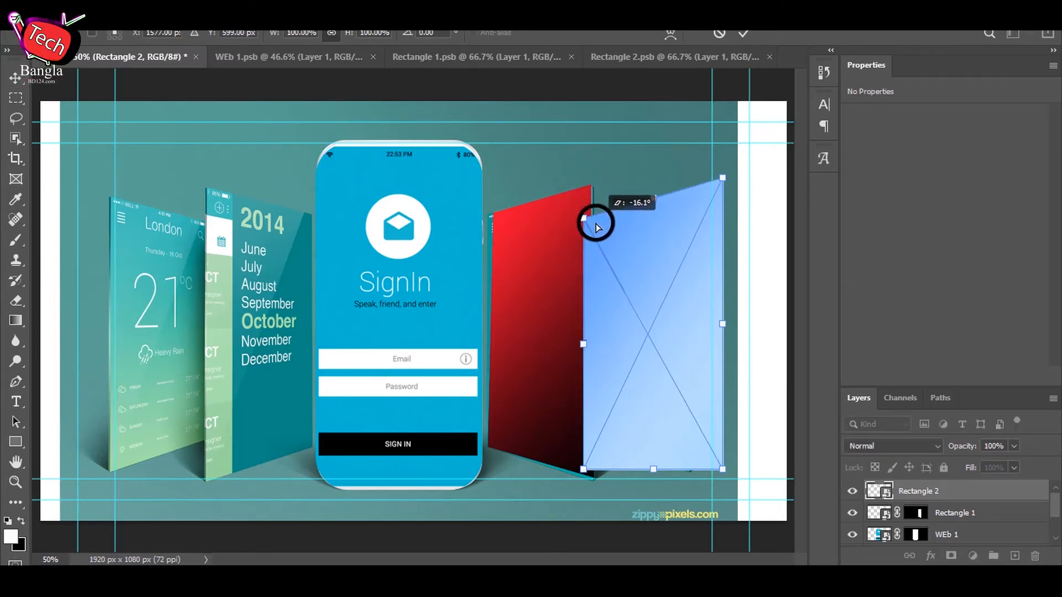
{"action": "left_click_drag", "start_coordinate": [588, 471], "coordinate": [599, 438]}
{"action": "left_click_drag", "start_coordinate": [722, 469], "coordinate": [686, 463]}
{"action": "left_click_drag", "start_coordinate": [722, 179], "coordinate": [687, 196]}
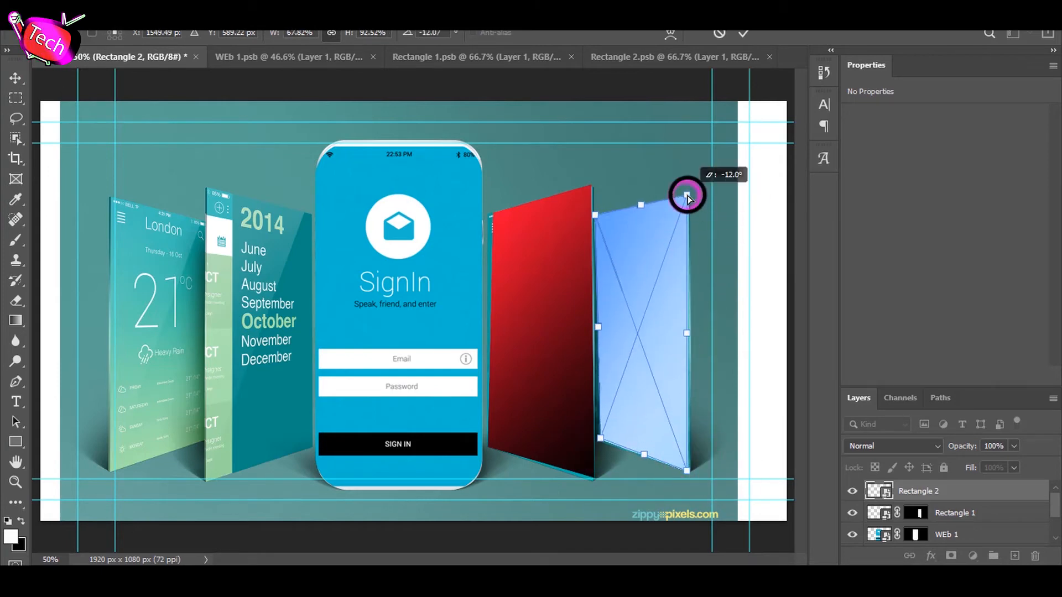
{"action": "key", "text": "Return"}
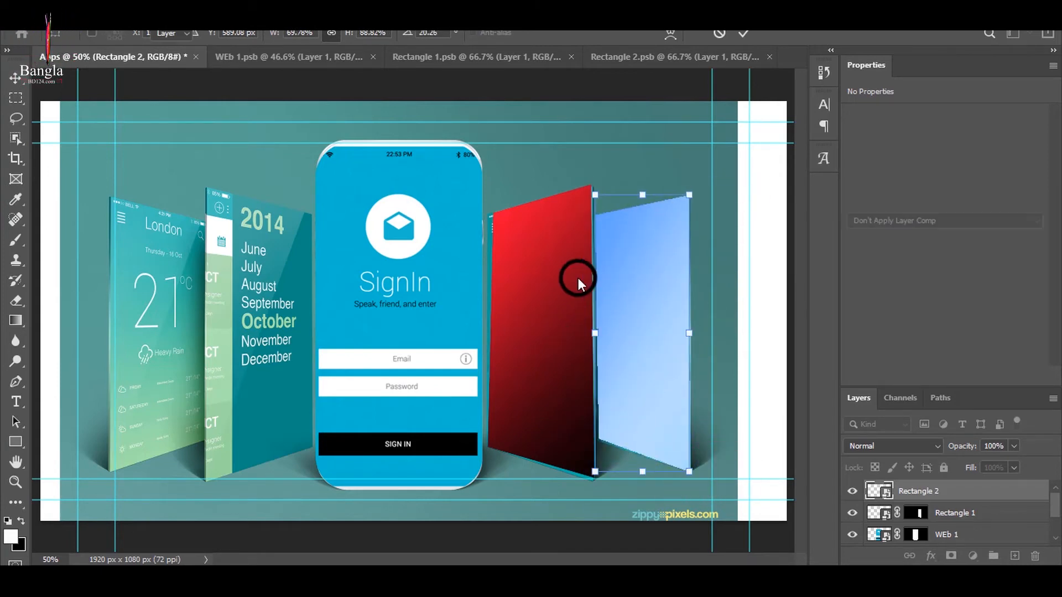
{"action": "right_click", "coordinate": [861, 67]}
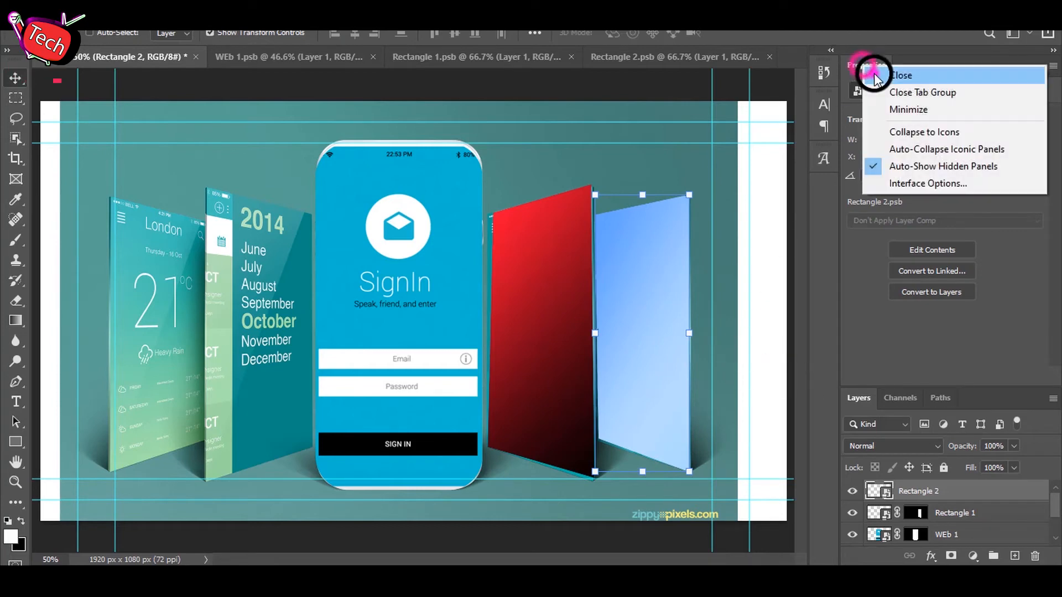
{"action": "left_click", "coordinate": [885, 76]}
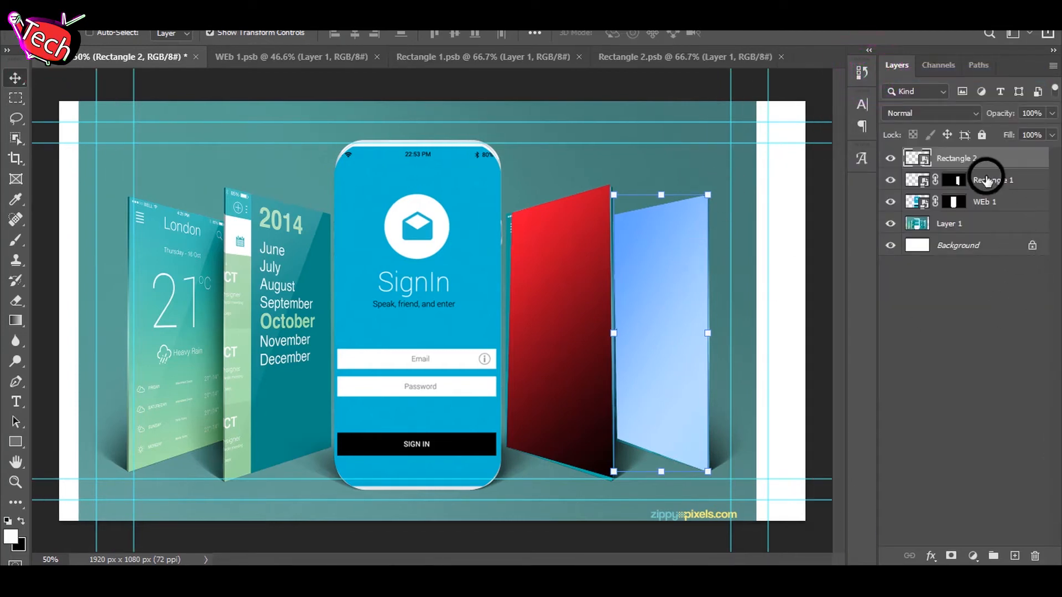
Add a layer mask to Rectangle 2 from a selection of its outline, using a temporary Layer 2 that is deleted again
{"action": "left_click", "coordinate": [1013, 556]}
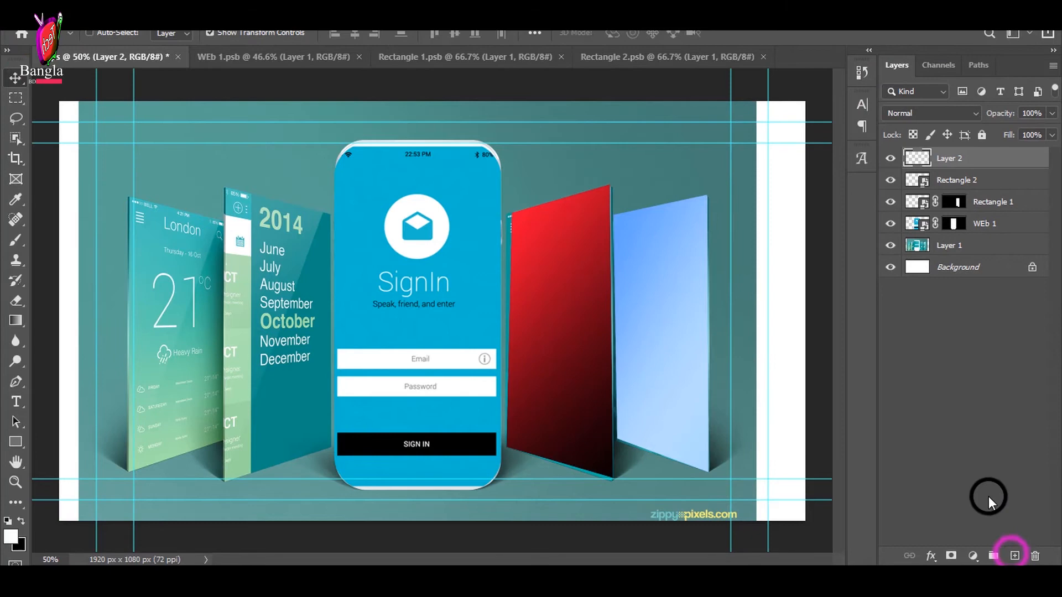
{"action": "key", "text": "ctrl"}
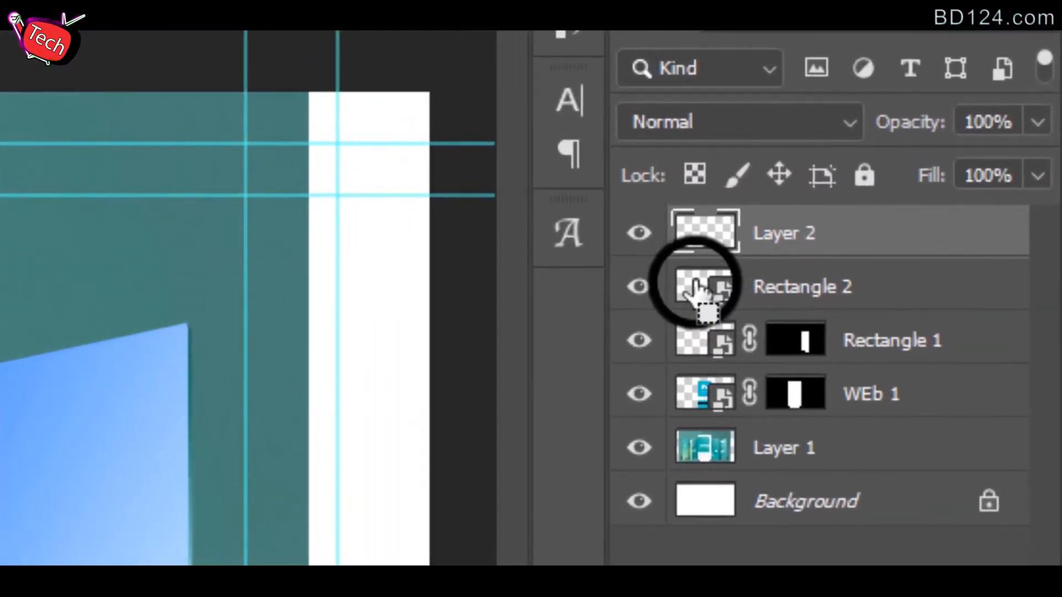
{"action": "left_click", "coordinate": [914, 179], "text": "ctrl"}
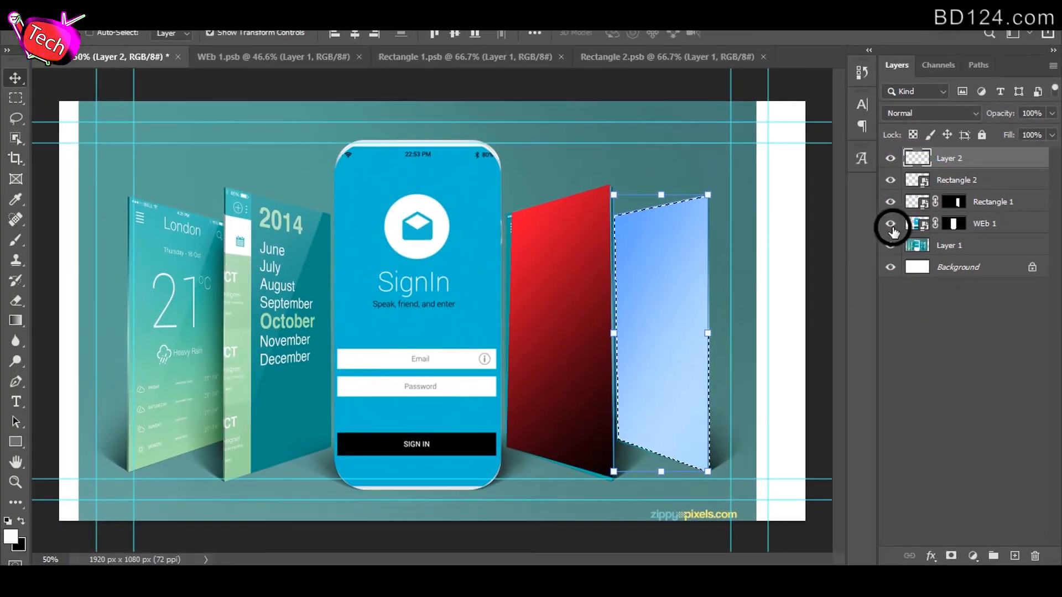
{"action": "left_click", "coordinate": [957, 183]}
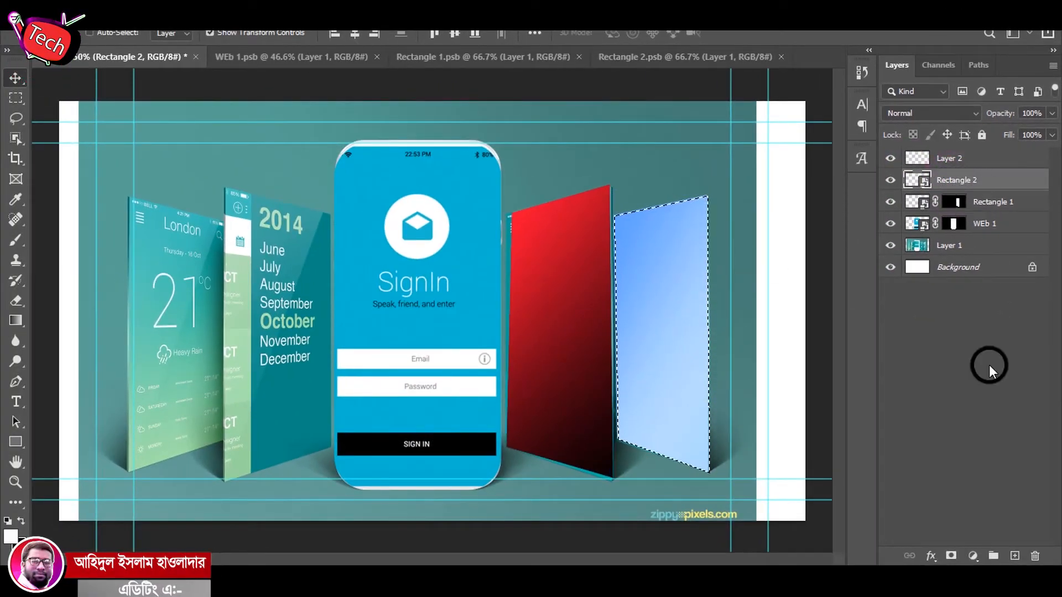
{"action": "left_click", "coordinate": [951, 556]}
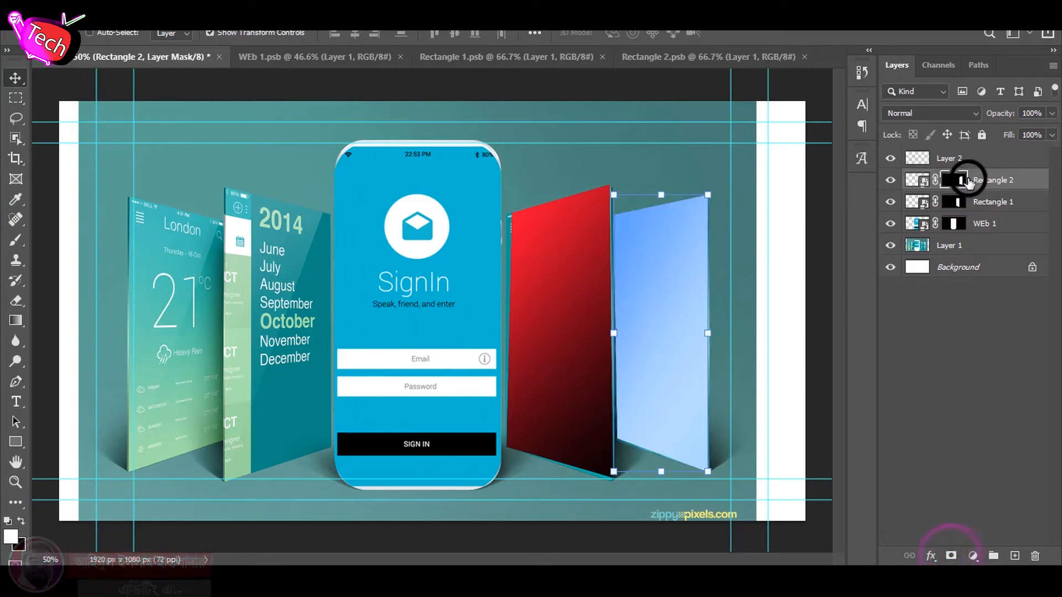
{"action": "left_click", "coordinate": [938, 159]}
{"action": "key", "text": "Delete"}
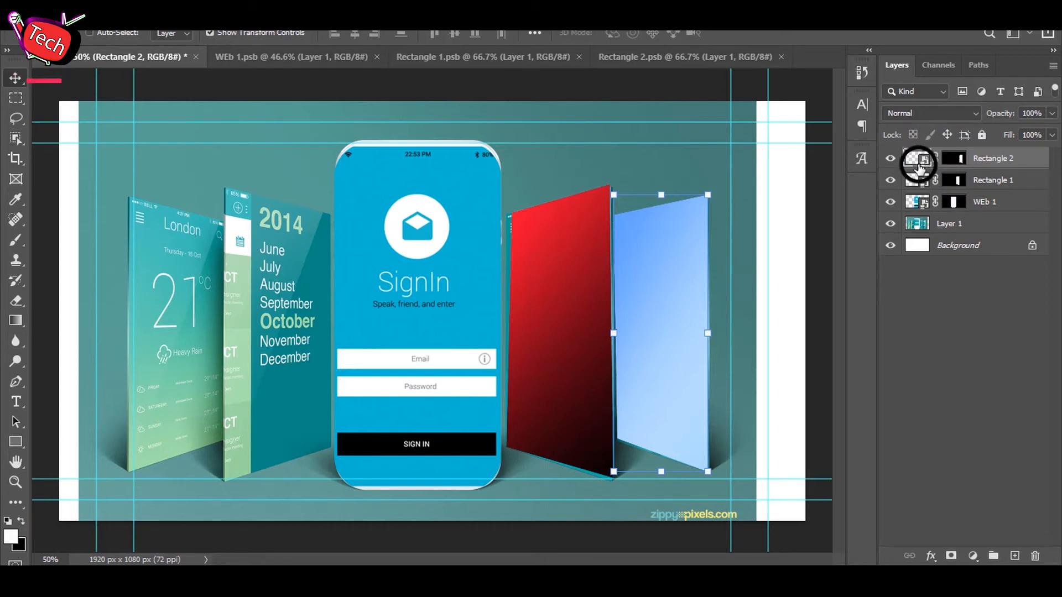
{"action": "key", "text": "ctrl+s"}
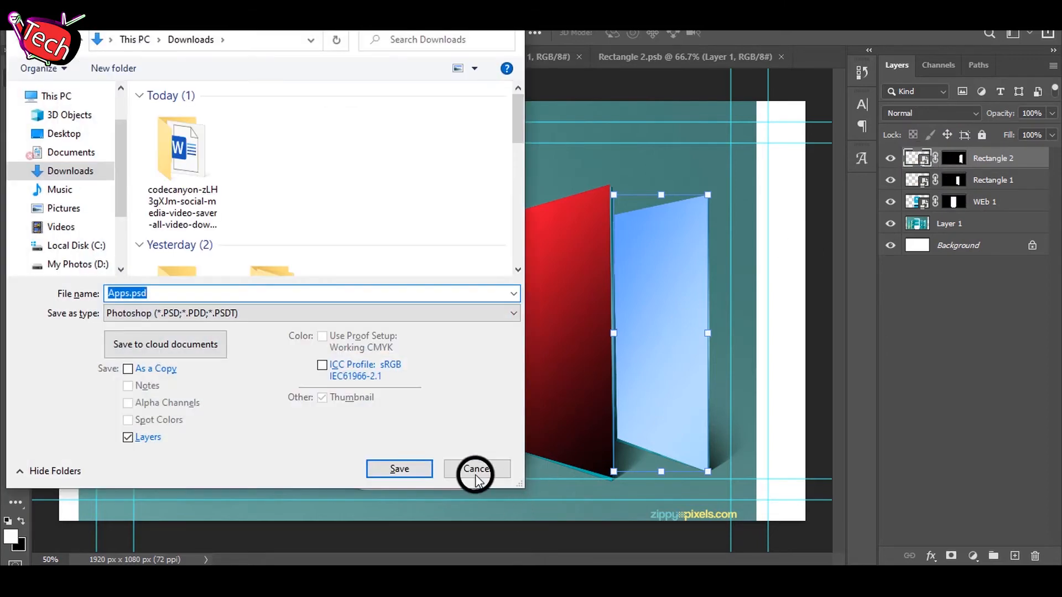
{"action": "left_click", "coordinate": [475, 469]}
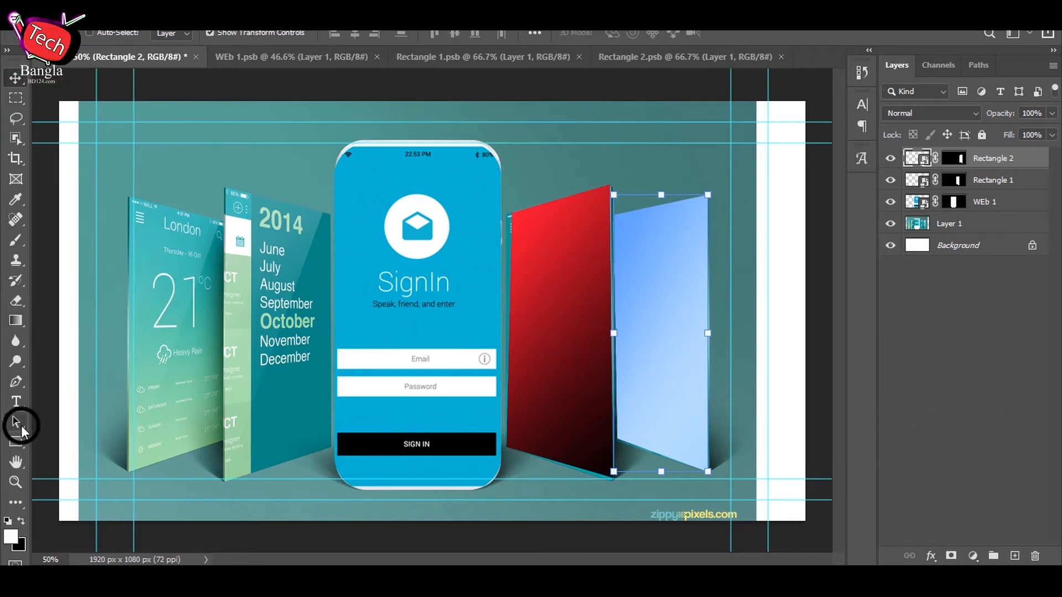
Cover the 2014 calendar screen with a Rectangle 3 Smart Object of about 400 x 757 px containing a diagonal light-blue gradient
{"action": "left_click_drag", "start_coordinate": [16, 441], "coordinate": [67, 435]}
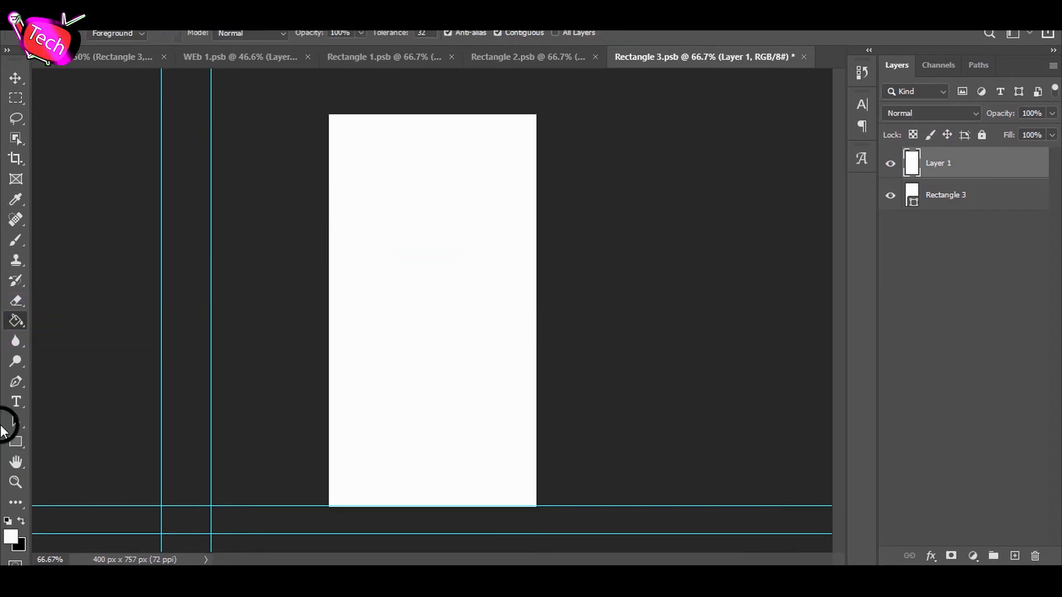
{"action": "left_click_drag", "start_coordinate": [16, 320], "coordinate": [66, 323]}
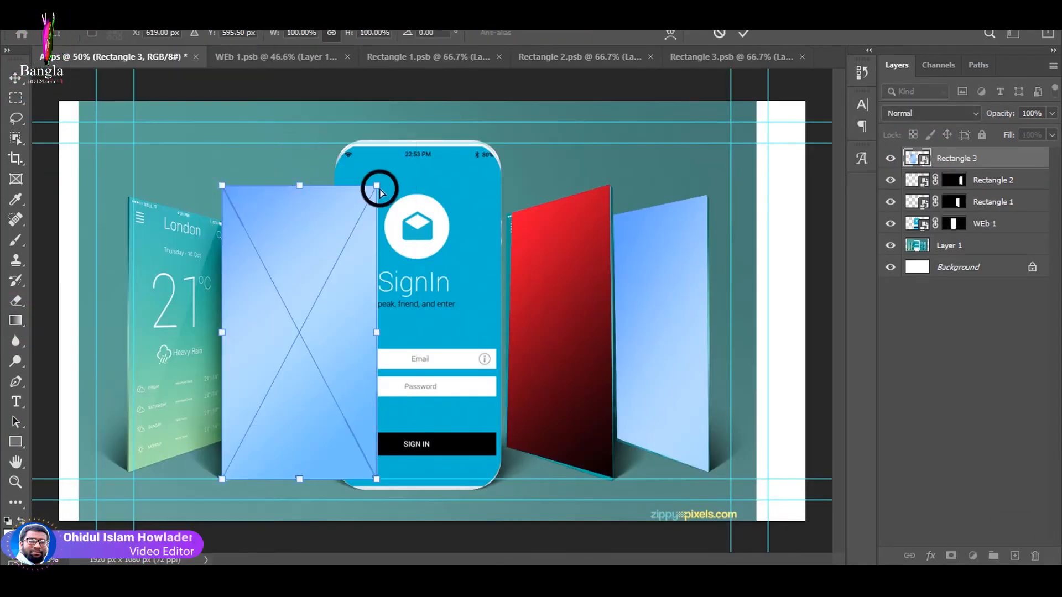
Skew the corners of Rectangle 3 to match the perspective of the 2014 calendar screen
{"action": "left_click_drag", "start_coordinate": [377, 187], "coordinate": [327, 223]}
{"action": "left_click_drag", "start_coordinate": [377, 479], "coordinate": [333, 479]}
{"action": "left_click_drag", "start_coordinate": [333, 479], "coordinate": [337, 443]}
{"action": "left_click_drag", "start_coordinate": [222, 479], "coordinate": [240, 473]}
{"action": "left_click_drag", "start_coordinate": [223, 186], "coordinate": [228, 186]}
{"action": "left_click_drag", "start_coordinate": [326, 187], "coordinate": [325, 235]}
{"action": "left_click_drag", "start_coordinate": [240, 473], "coordinate": [225, 481]}
{"action": "left_click_drag", "start_coordinate": [227, 186], "coordinate": [225, 182]}
{"action": "left_click_drag", "start_coordinate": [332, 442], "coordinate": [329, 436]}
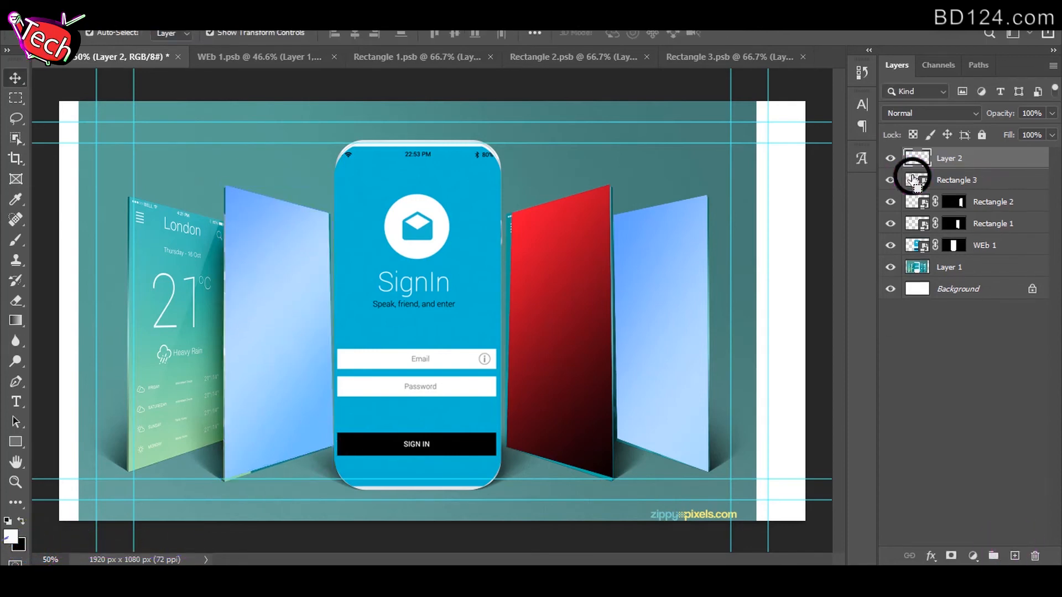
Mask Rectangle 3 with a selection of its own outline and delete the empty Layer 2
{"action": "left_click", "coordinate": [912, 178], "text": "ctrl"}
{"action": "left_click", "coordinate": [957, 180]}
{"action": "left_click", "coordinate": [950, 556]}
{"action": "left_click", "coordinate": [955, 158]}
{"action": "key", "text": "Delete"}
Draw a rectangle of about 386 x 704 px over the London weather screen as a Smart Object and fill its contents with the light-blue gradient
{"action": "left_click", "coordinate": [16, 441]}
{"action": "left_click_drag", "start_coordinate": [125, 196], "coordinate": [274, 469]}
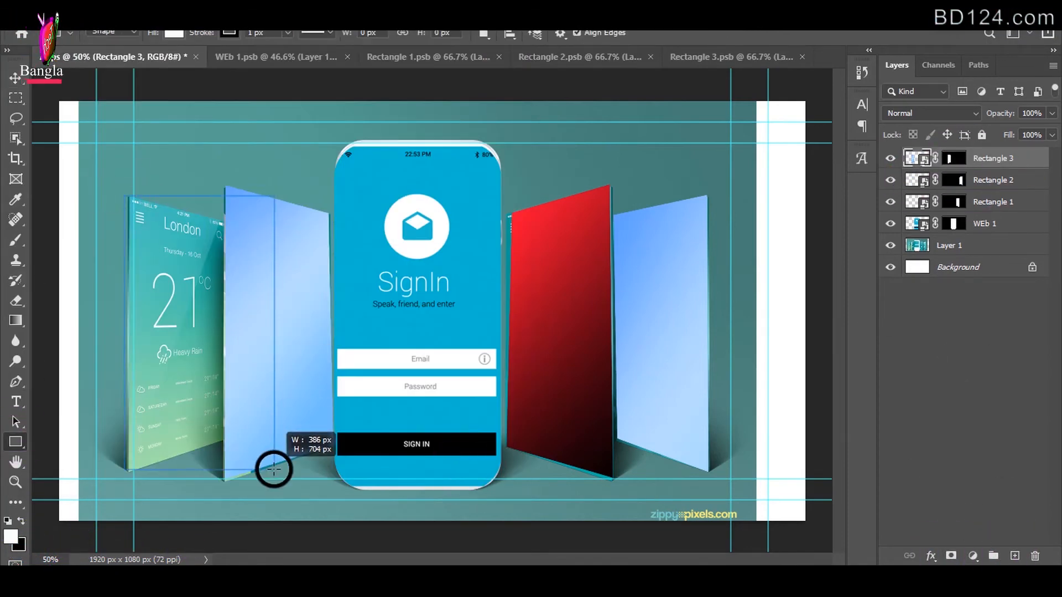
{"action": "double_click", "coordinate": [917, 158]}
{"action": "key", "text": "ctrl+shift+alt+n"}
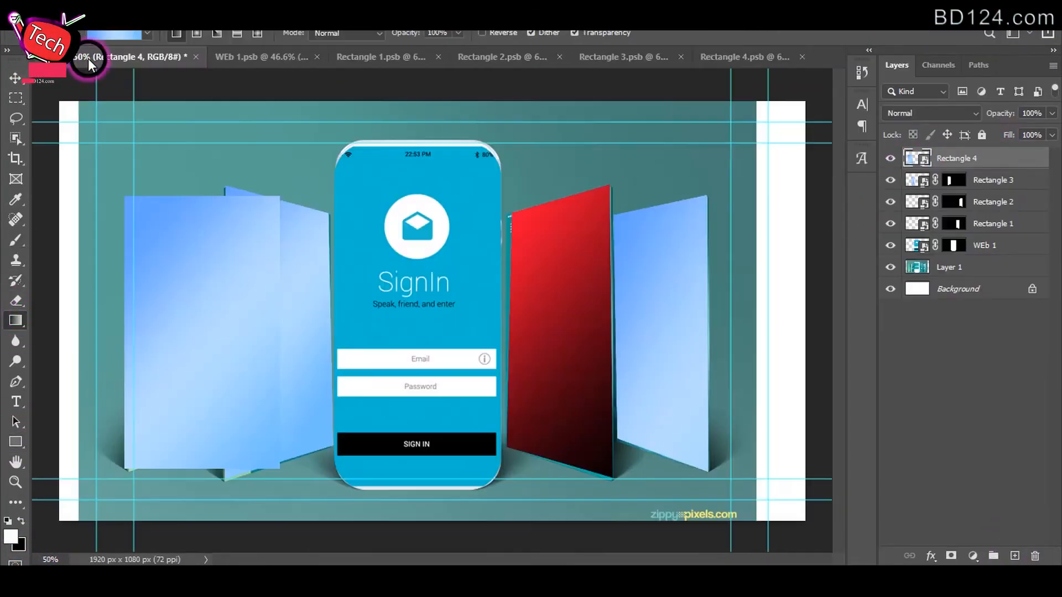
Skew the corners of Rectangle 4 to match the perspective of the London weather screen
{"action": "left_click", "coordinate": [15, 78]}
{"action": "left_click", "coordinate": [77, 25]}
{"action": "left_click", "coordinate": [291, 161]}
{"action": "left_click_drag", "start_coordinate": [124, 197], "coordinate": [124, 235]}
{"action": "left_click_drag", "start_coordinate": [279, 196], "coordinate": [245, 247]}
{"action": "left_click_drag", "start_coordinate": [124, 234], "coordinate": [129, 193]}
{"action": "left_click_drag", "start_coordinate": [124, 467], "coordinate": [130, 467]}
{"action": "left_click_drag", "start_coordinate": [278, 467], "coordinate": [220, 441]}
{"action": "left_click_drag", "start_coordinate": [245, 246], "coordinate": [223, 217]}
{"action": "left_click_drag", "start_coordinate": [133, 468], "coordinate": [130, 472]}
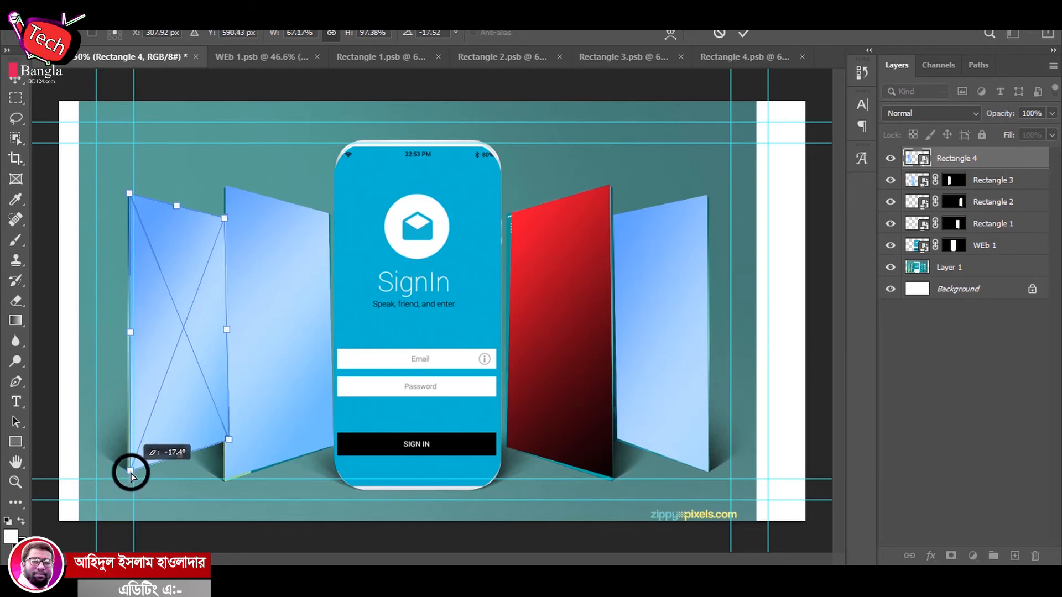
{"action": "key", "text": "Return"}
Add a layer mask to Rectangle 4 from its outline selection, using a temporary new layer that is deleted again
{"action": "left_click", "coordinate": [1014, 556]}
{"action": "left_click", "coordinate": [914, 179], "text": "ctrl"}
{"action": "left_click", "coordinate": [913, 180]}
{"action": "left_click", "coordinate": [951, 555]}
{"action": "left_click", "coordinate": [952, 159]}
{"action": "key", "text": "Delete"}
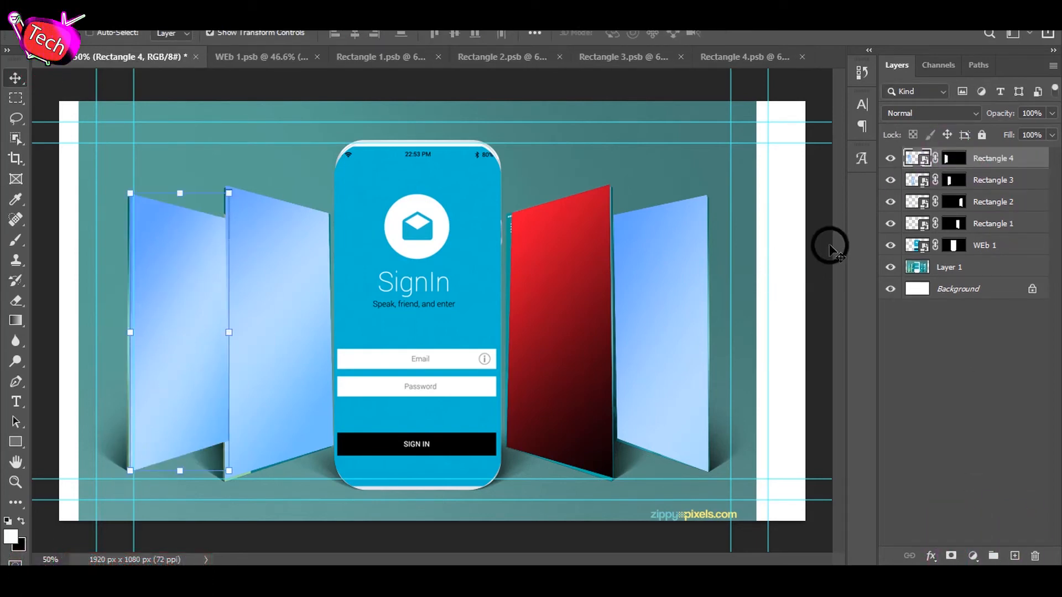
Hide the reference image on Layer 1 and place Rectangle 4 below Rectangle 3 in the layer stack
{"action": "left_click", "coordinate": [948, 267]}
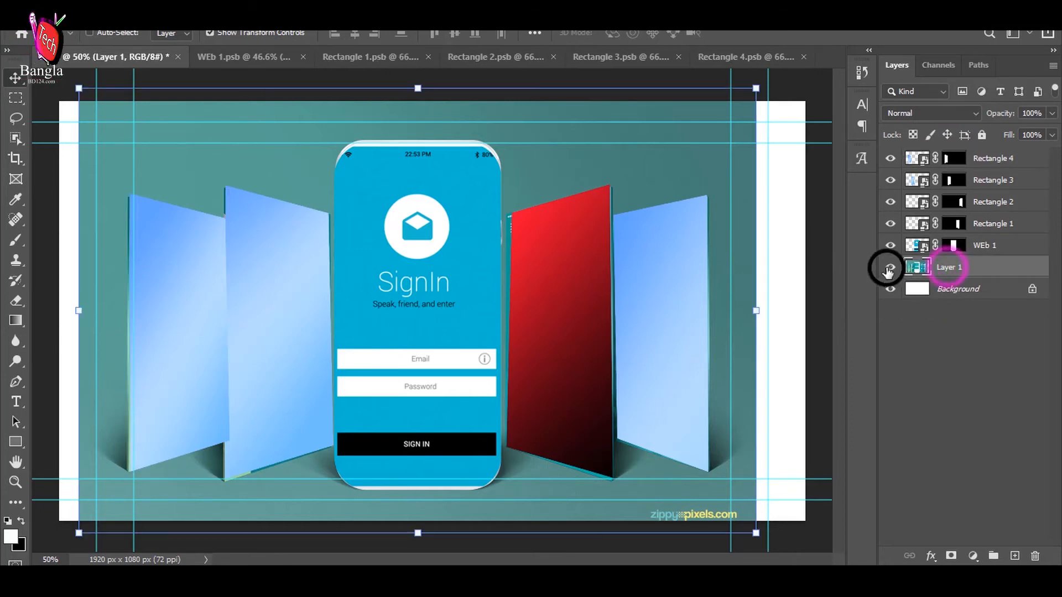
{"action": "left_click", "coordinate": [889, 267]}
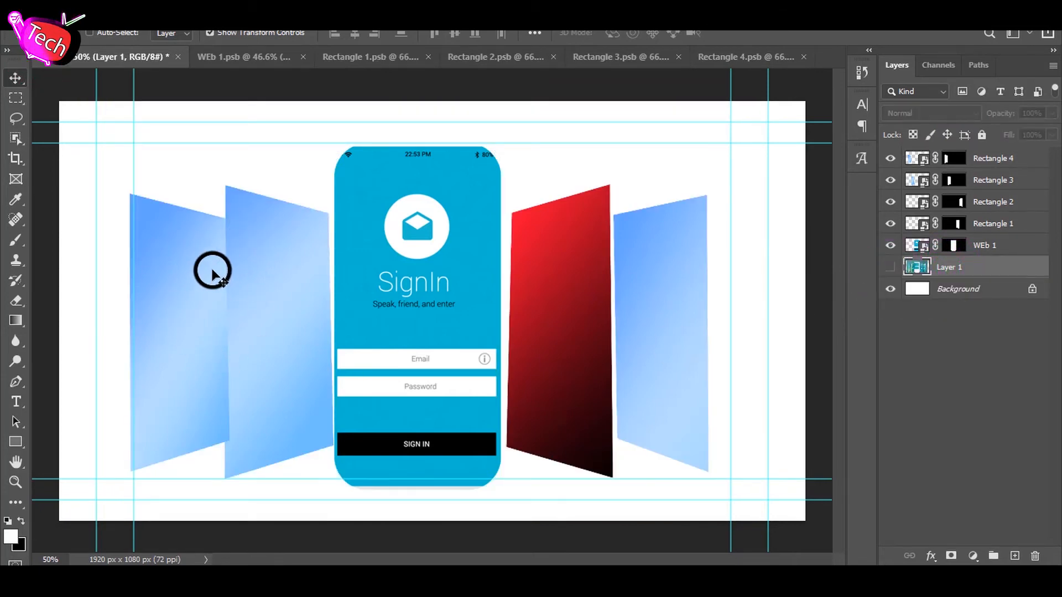
{"action": "left_click", "coordinate": [989, 168]}
{"action": "left_click_drag", "start_coordinate": [995, 159], "coordinate": [994, 193]}
{"action": "left_click", "coordinate": [988, 161]}
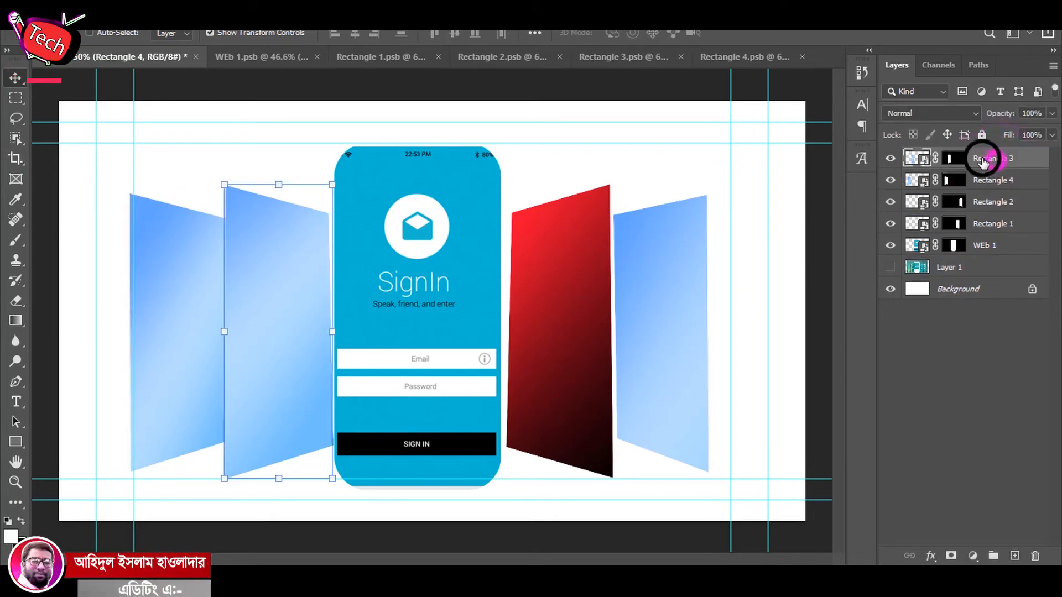
Move Rectangle 4 slightly left, away from the edge of Rectangle 3
{"action": "right_click", "coordinate": [182, 284]}
{"action": "left_click", "coordinate": [205, 287]}
{"action": "left_click_drag", "start_coordinate": [197, 288], "coordinate": [190, 288]}
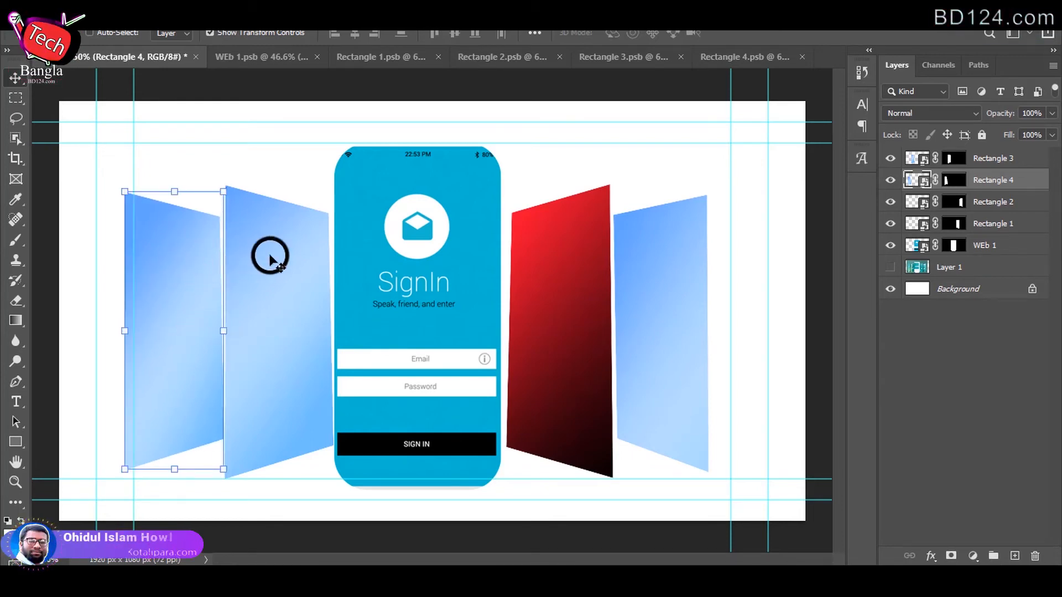
Adjust Rectangle 4 with the Skew transform so a small gap separates it from Rectangle 3
{"action": "key", "text": "alt+e"}
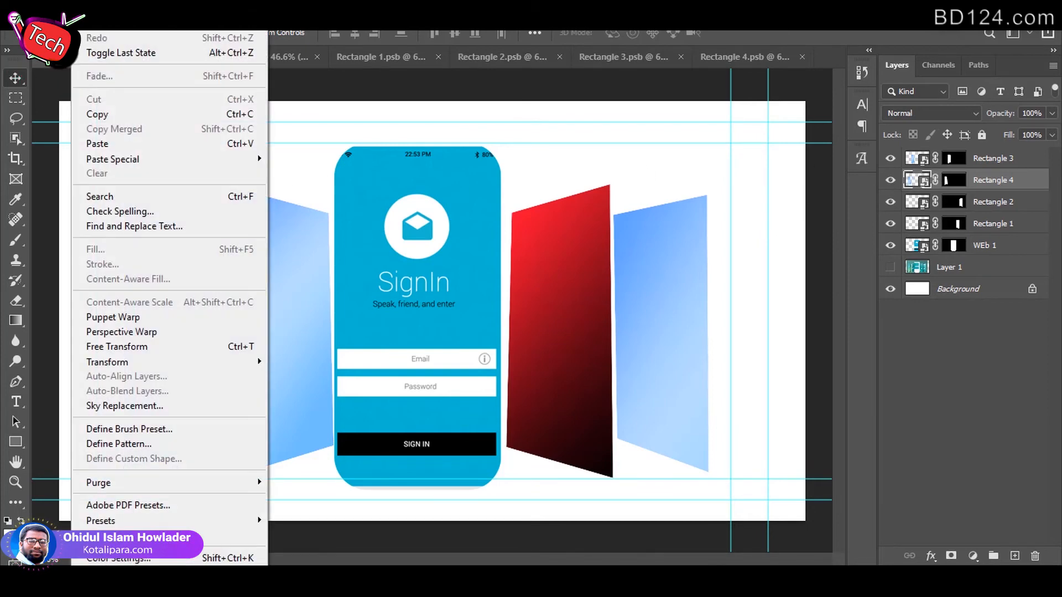
{"action": "mouse_move", "coordinate": [230, 361]}
{"action": "left_click", "coordinate": [287, 159]}
{"action": "mouse_move", "coordinate": [214, 361]}
{"action": "left_mouse_down"}
{"action": "mouse_move", "coordinate": [206, 333]}
{"action": "mouse_move", "coordinate": [209, 362]}
{"action": "left_mouse_up"}
{"action": "key", "text": "Return"}
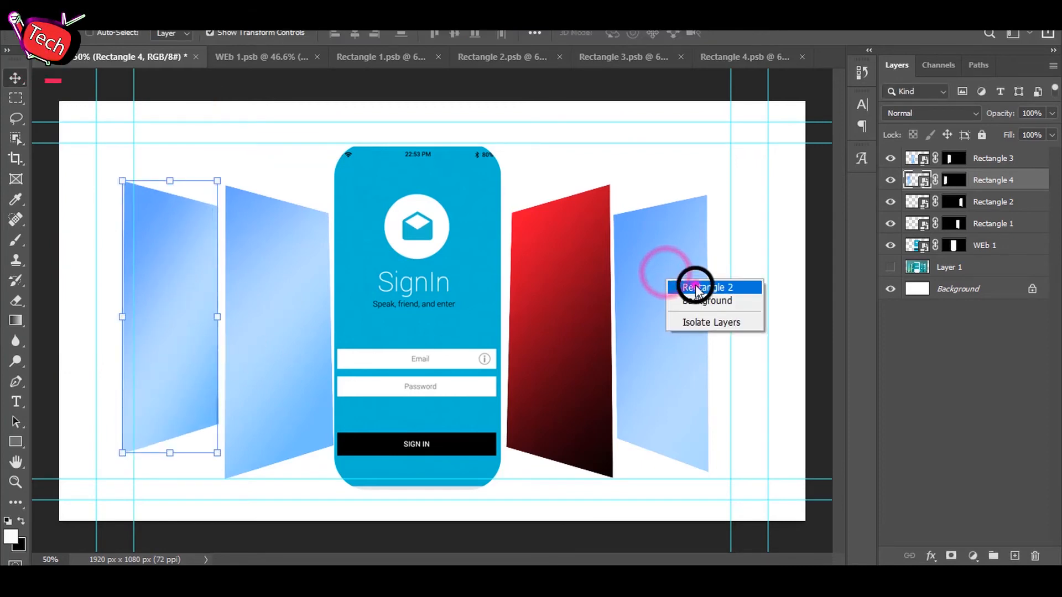
Nudge Rectangle 2 slightly to the right, away from the red Rectangle 1 panel
{"action": "left_click", "coordinate": [690, 287]}
{"action": "left_click", "coordinate": [670, 312]}
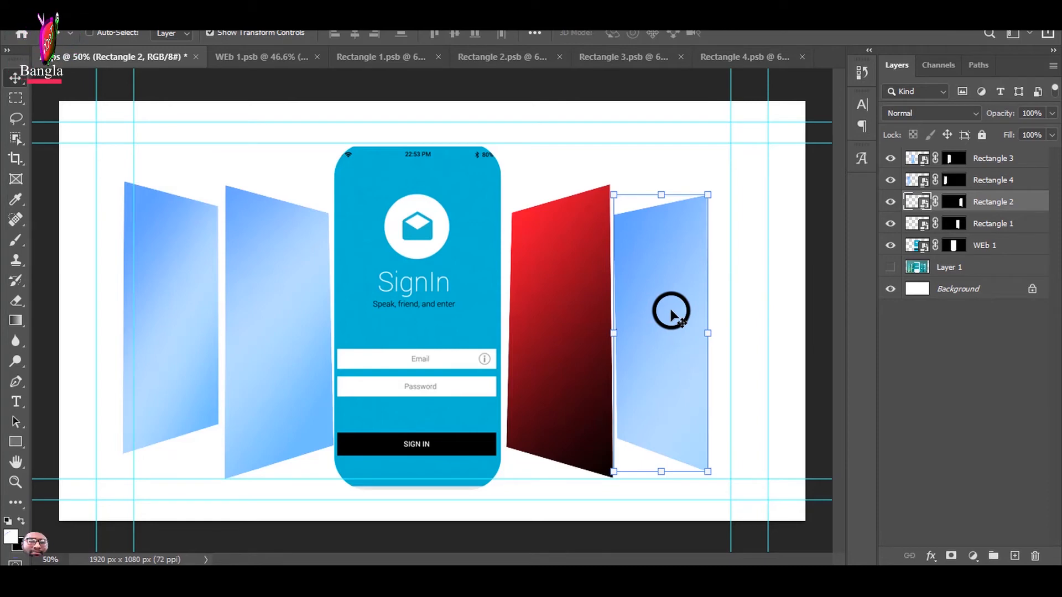
{"action": "key", "text": "shift+Right"}
Replace the red fill inside the Rectangle 1 Smart Object with a diagonal light-blue gradient, save its contents and return to the Apps document
{"action": "right_click", "coordinate": [574, 295]}
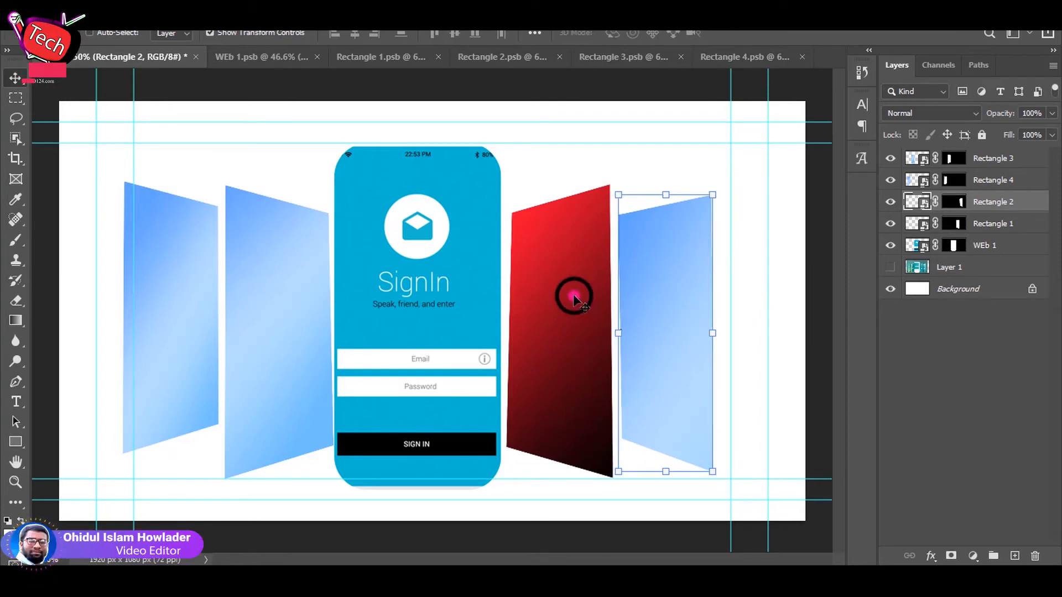
{"action": "left_click", "coordinate": [586, 303]}
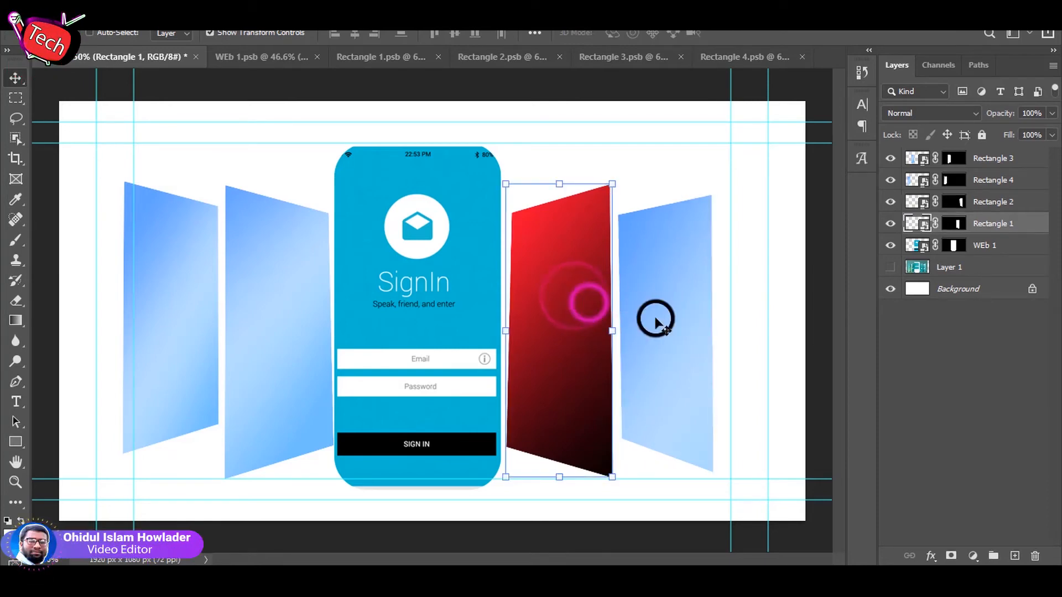
{"action": "double_click", "coordinate": [923, 224]}
{"action": "left_click", "coordinate": [16, 320]}
{"action": "left_click_drag", "start_coordinate": [403, 159], "coordinate": [557, 440]}
{"action": "key", "text": "ctrl+s"}
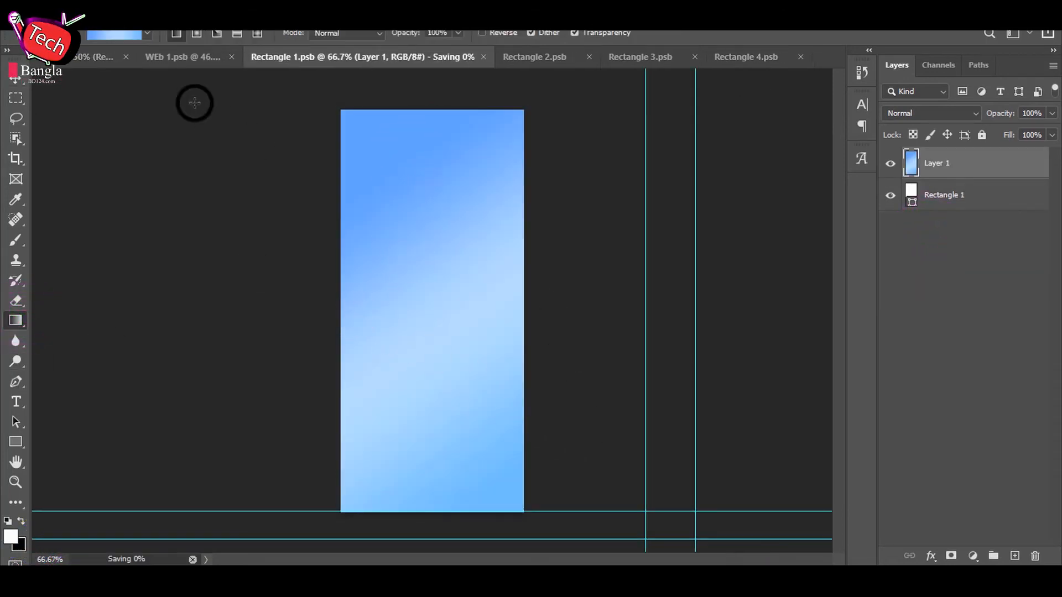
{"action": "left_click", "coordinate": [69, 61]}
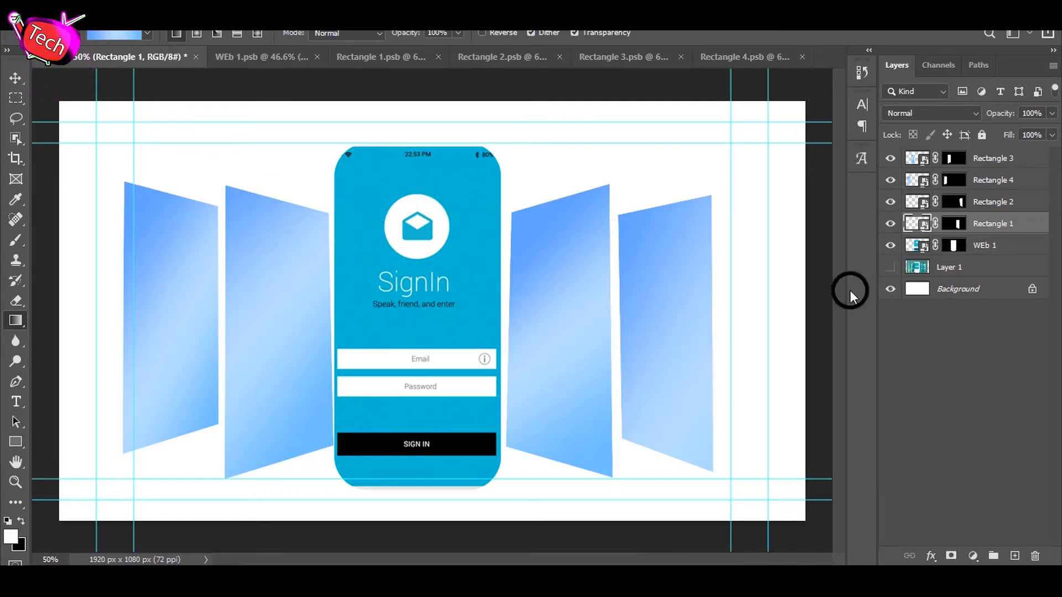
Group the four Rectangle layers and the WEb 1 layer together
{"action": "left_click", "coordinate": [1001, 159]}
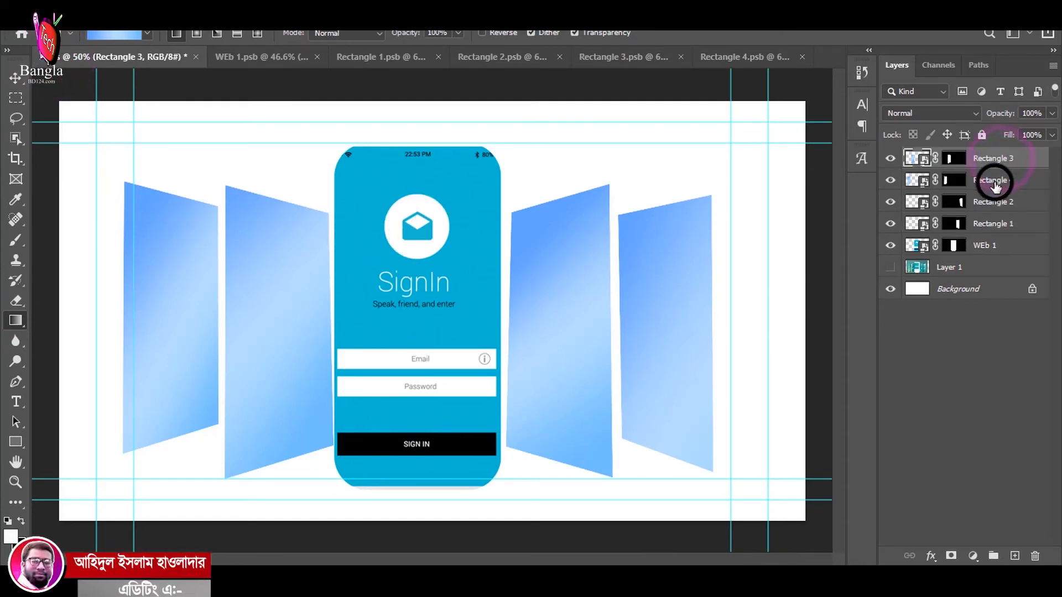
{"action": "left_click", "coordinate": [993, 249], "text": "shift"}
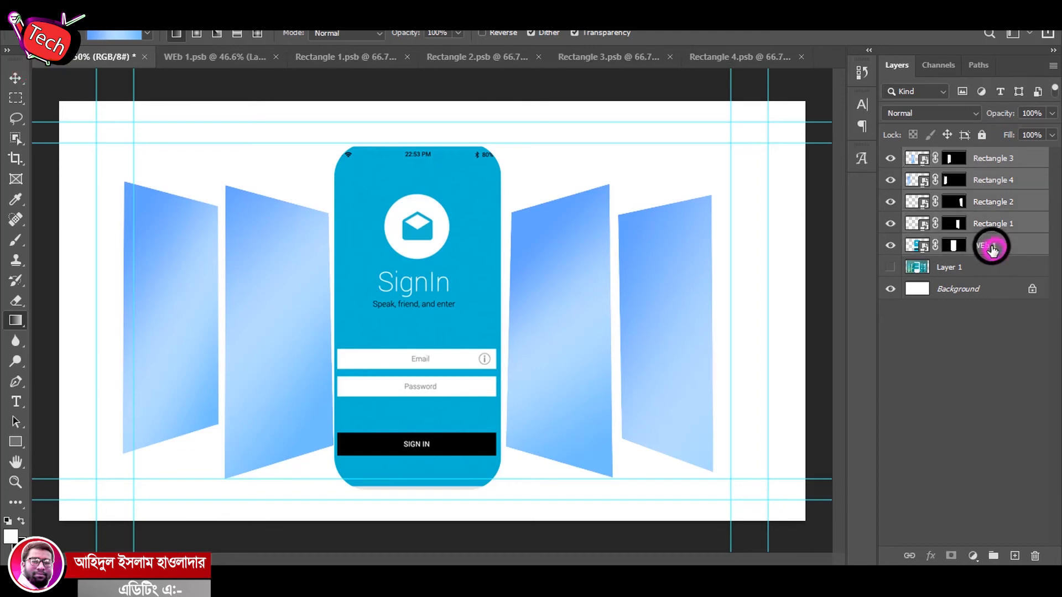
{"action": "left_click", "coordinate": [1008, 159]}
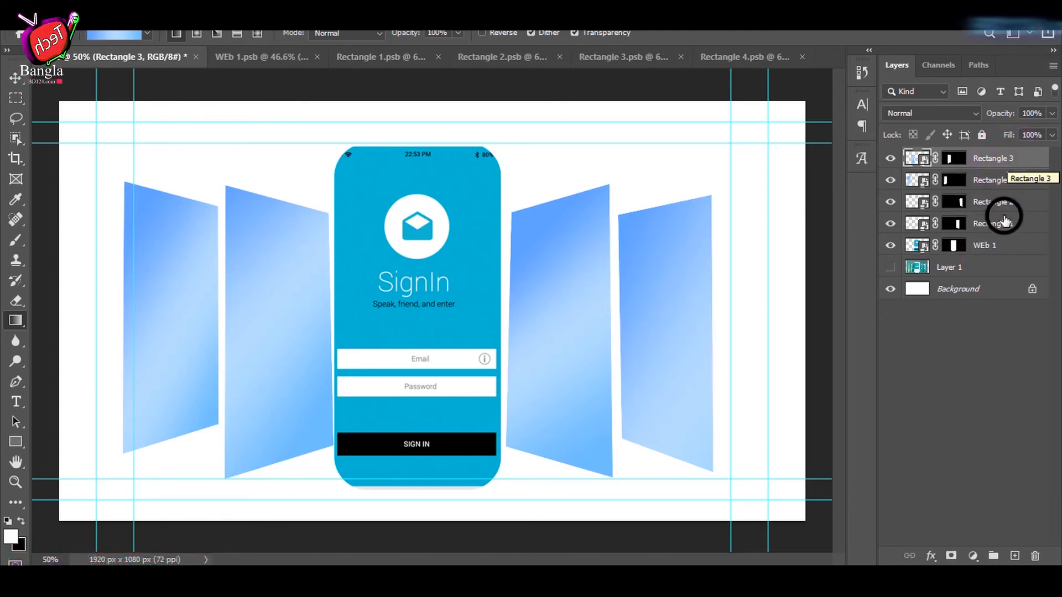
{"action": "left_click", "coordinate": [989, 250], "text": "shift"}
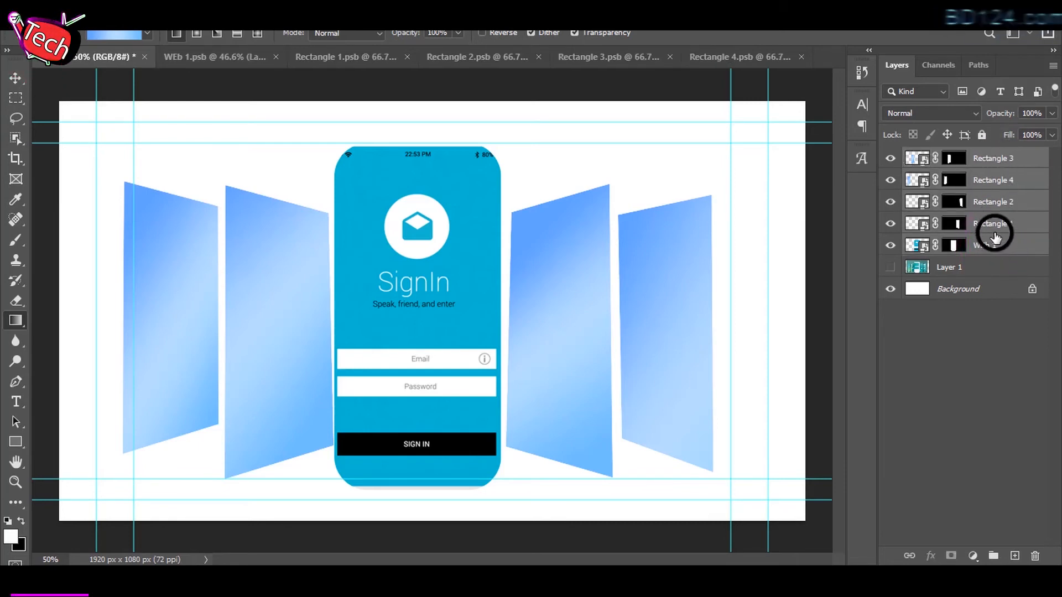
{"action": "key", "text": "ctrl+g"}
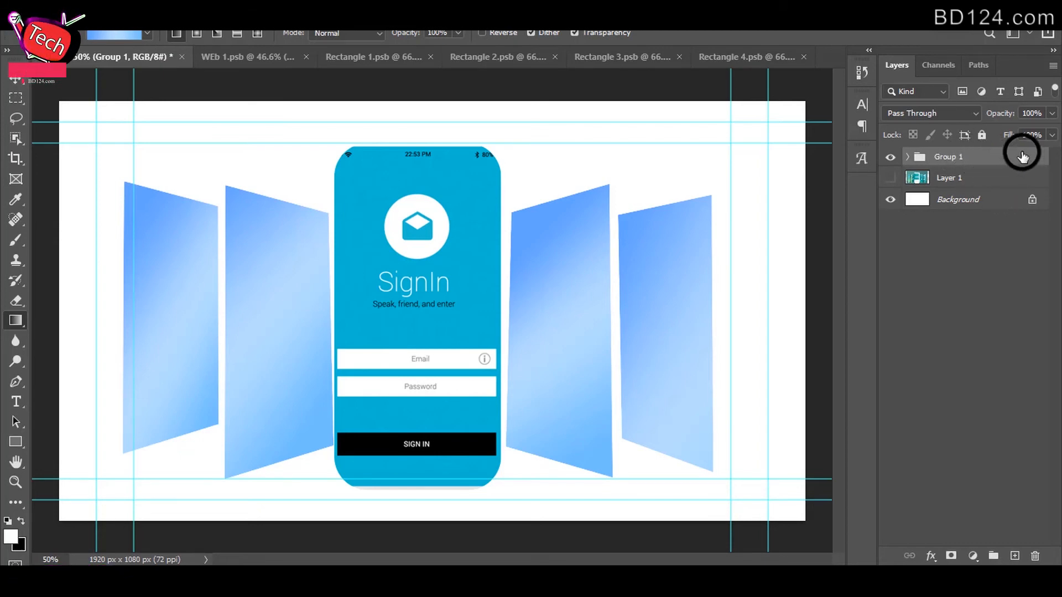
Add a Drop Shadow effect to Group 1 with an angle of -163° and black (000000) as its colour
{"action": "double_click", "coordinate": [976, 161]}
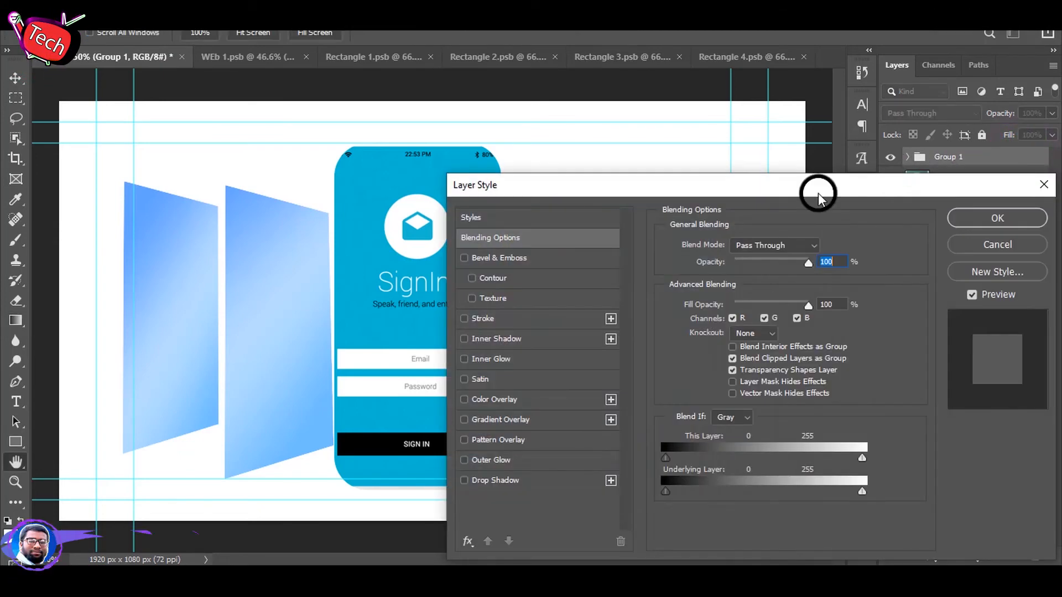
{"action": "left_click_drag", "start_coordinate": [606, 189], "coordinate": [905, 66]}
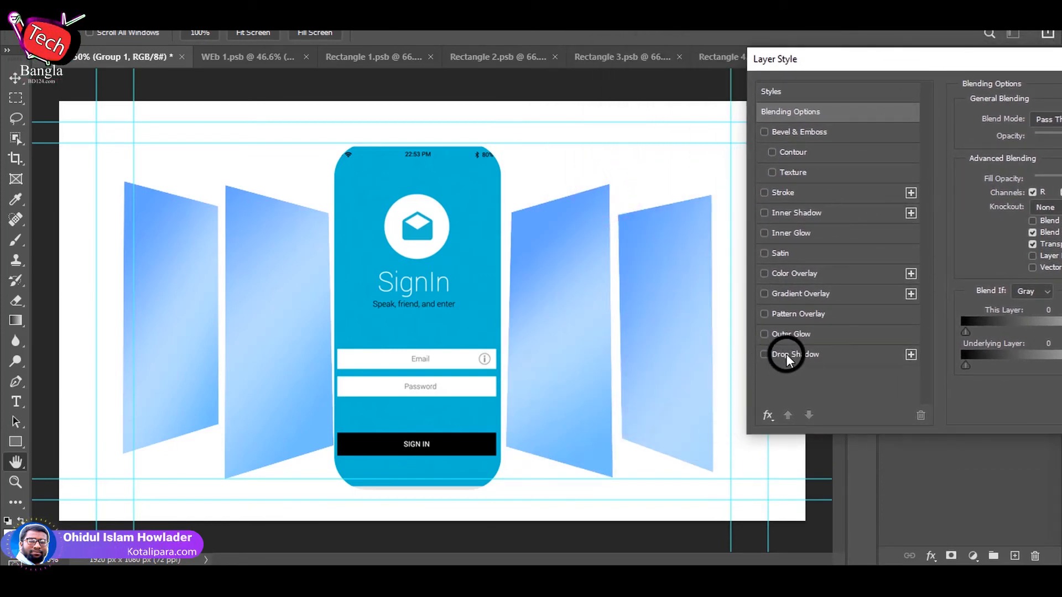
{"action": "left_click", "coordinate": [804, 354]}
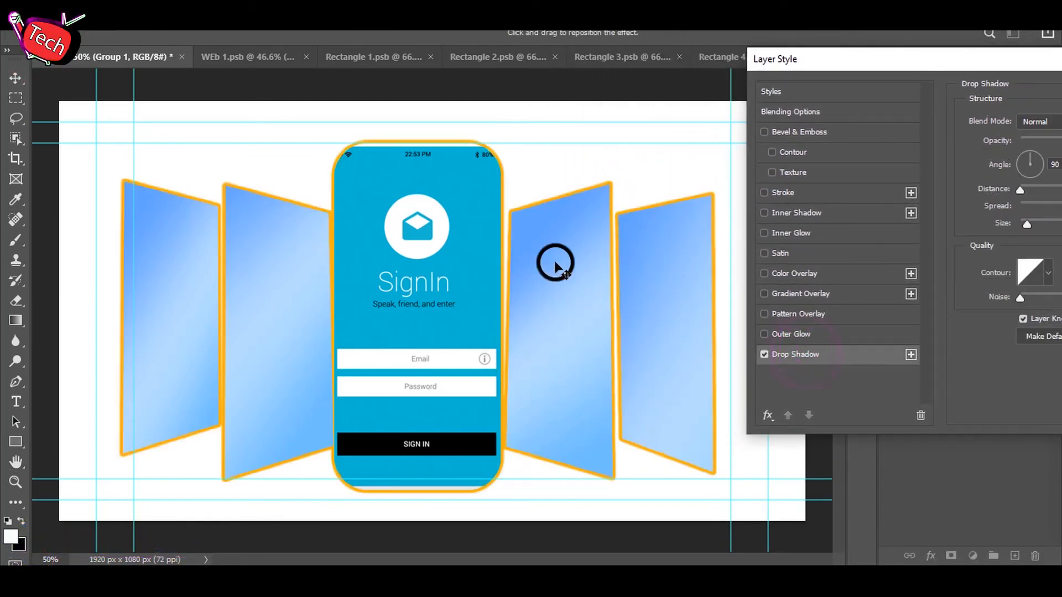
{"action": "left_click_drag", "start_coordinate": [792, 59], "coordinate": [664, 36]}
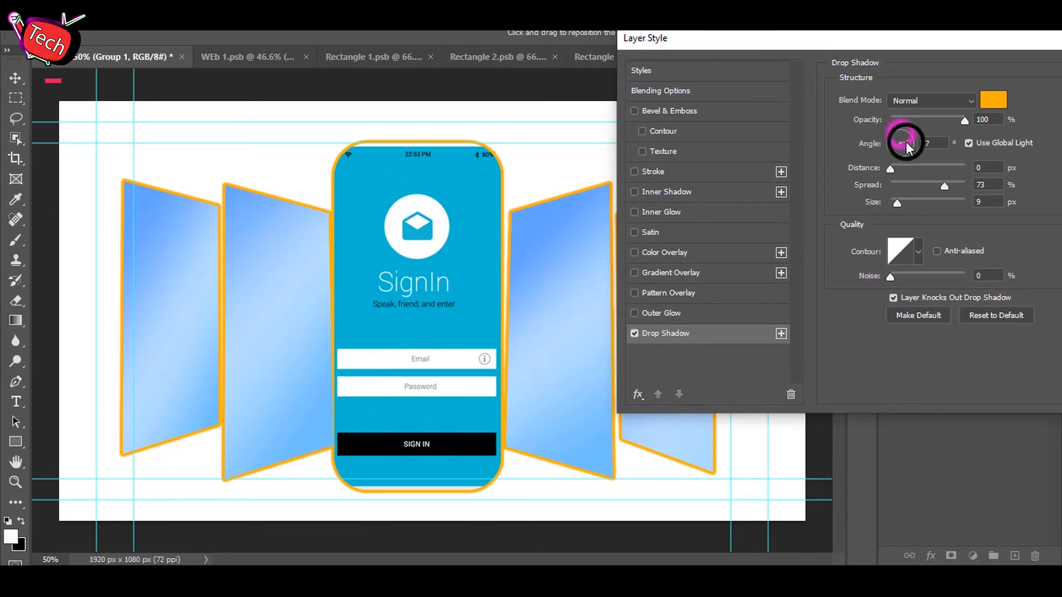
{"action": "left_click_drag", "start_coordinate": [901, 151], "coordinate": [895, 154]}
{"action": "left_click", "coordinate": [987, 99]}
{"action": "left_click_drag", "start_coordinate": [580, 277], "coordinate": [545, 360]}
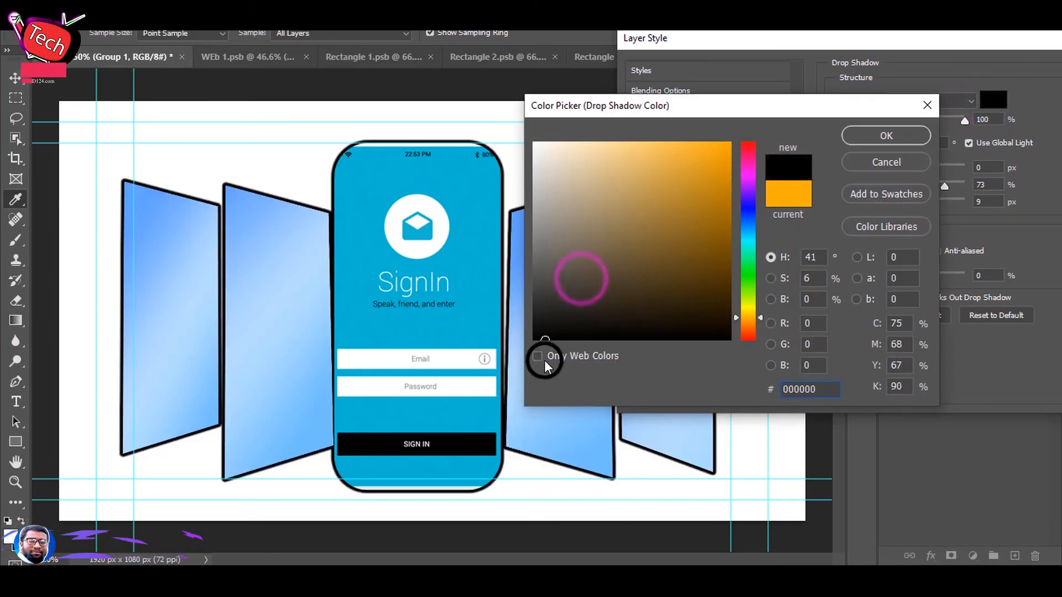
{"action": "left_click", "coordinate": [536, 337]}
{"action": "left_click", "coordinate": [867, 135]}
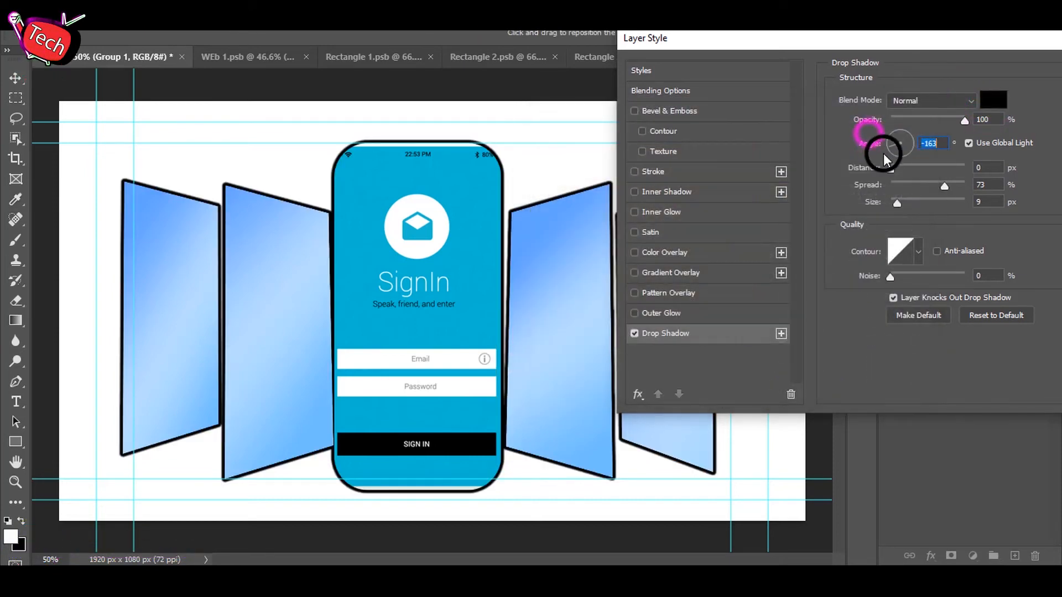
Set the drop shadow's size to 1 px, lower its opacity, and apply the layer style
{"action": "mouse_move", "coordinate": [889, 170]}
{"action": "left_mouse_down"}
{"action": "mouse_move", "coordinate": [901, 170]}
{"action": "mouse_move", "coordinate": [889, 169]}
{"action": "left_mouse_up"}
{"action": "left_click_drag", "start_coordinate": [898, 203], "coordinate": [892, 200]}
{"action": "left_click_drag", "start_coordinate": [889, 275], "coordinate": [897, 276]}
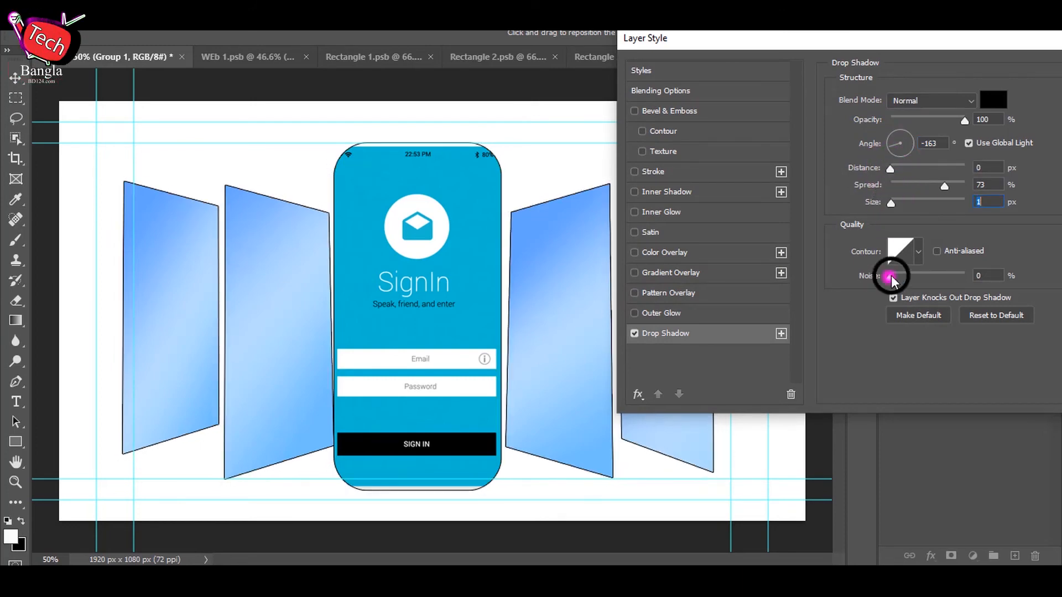
{"action": "left_click_drag", "start_coordinate": [964, 120], "coordinate": [930, 119]}
{"action": "left_click", "coordinate": [916, 246]}
{"action": "left_click", "coordinate": [896, 289]}
{"action": "key", "text": "Return"}
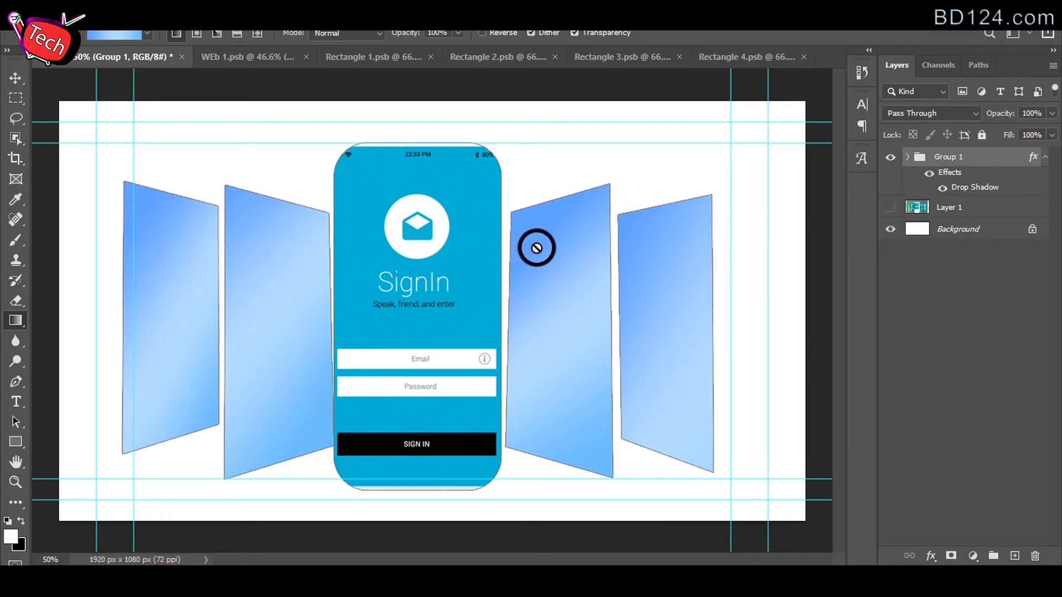
Expand Group 1 and save the mockup as Apps TEst.psd in Photoshop format with Maximize Compatibility on
{"action": "left_click", "coordinate": [908, 158]}
{"action": "left_click", "coordinate": [1038, 216]}
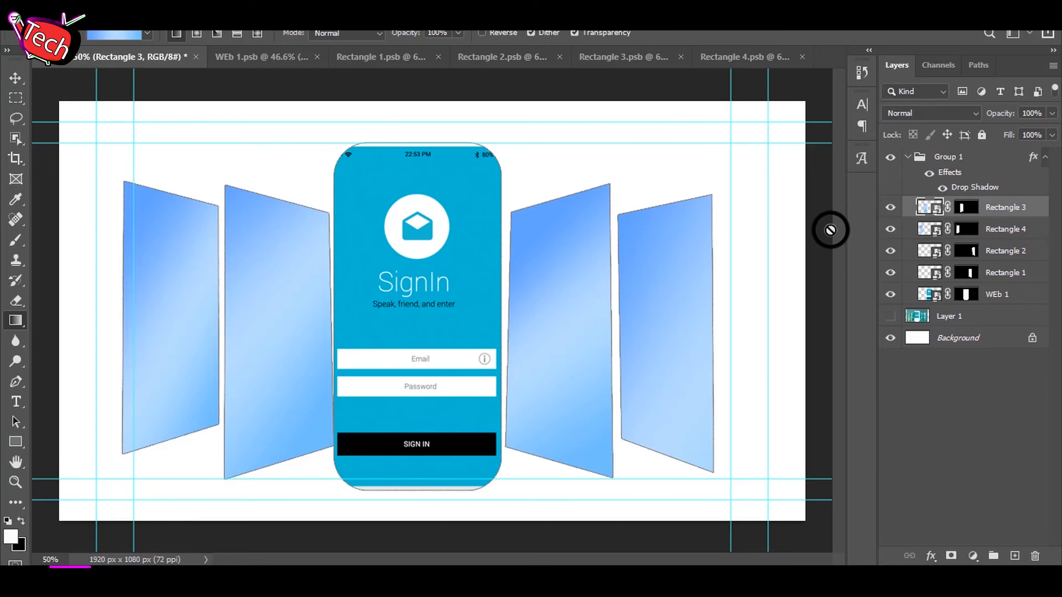
{"action": "key", "text": "ctrl+s"}
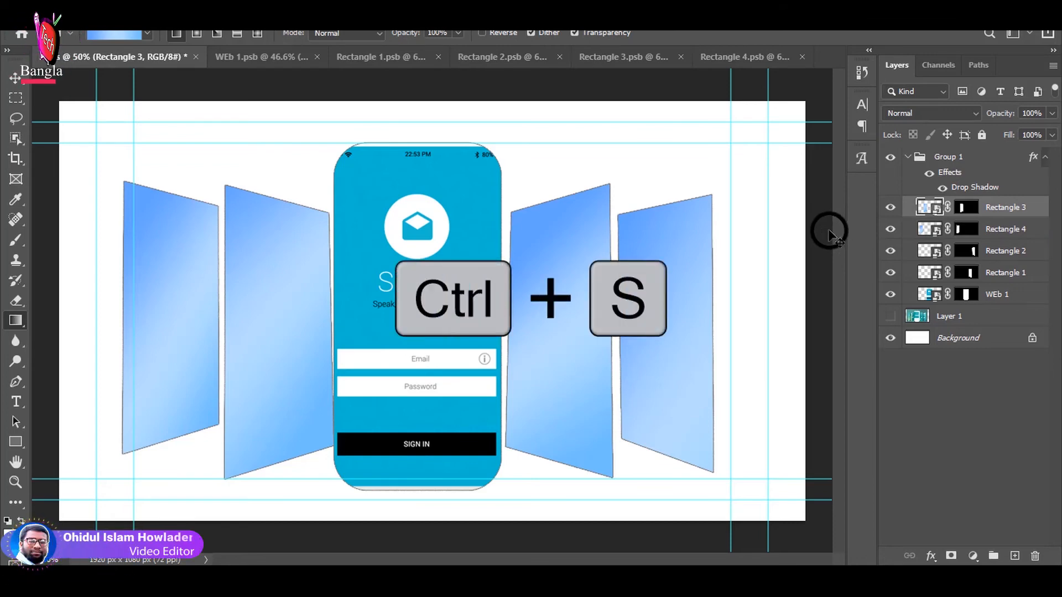
{"action": "scroll", "coordinate": [95, 183], "scroll_direction": "down", "scroll_amount": 3}
{"action": "scroll", "coordinate": [80, 163], "scroll_direction": "up", "scroll_amount": 3}
{"action": "scroll", "coordinate": [92, 221], "scroll_direction": "down", "scroll_amount": 3}
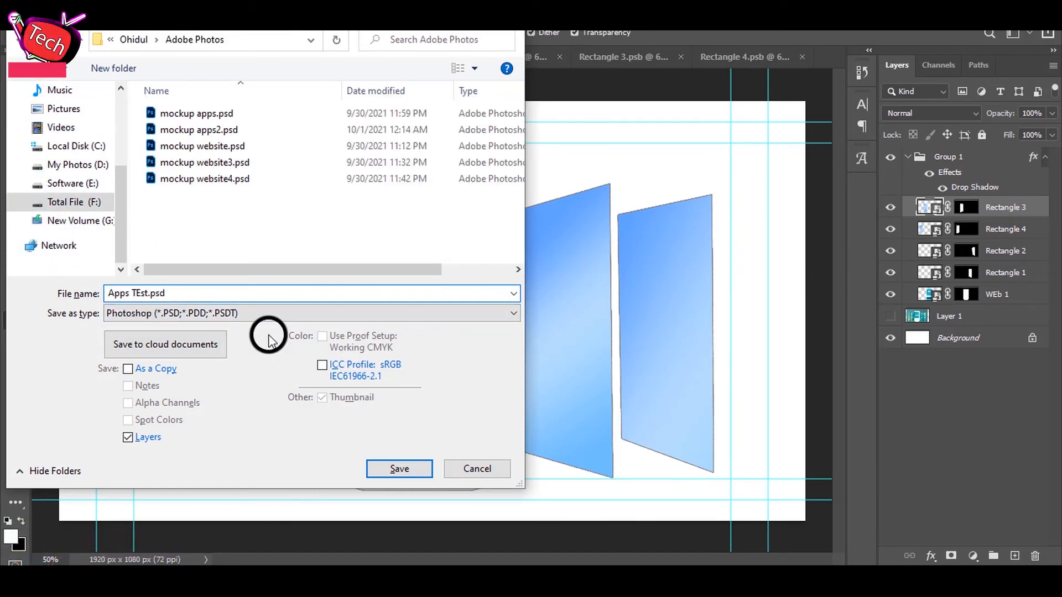
{"action": "left_click", "coordinate": [390, 467]}
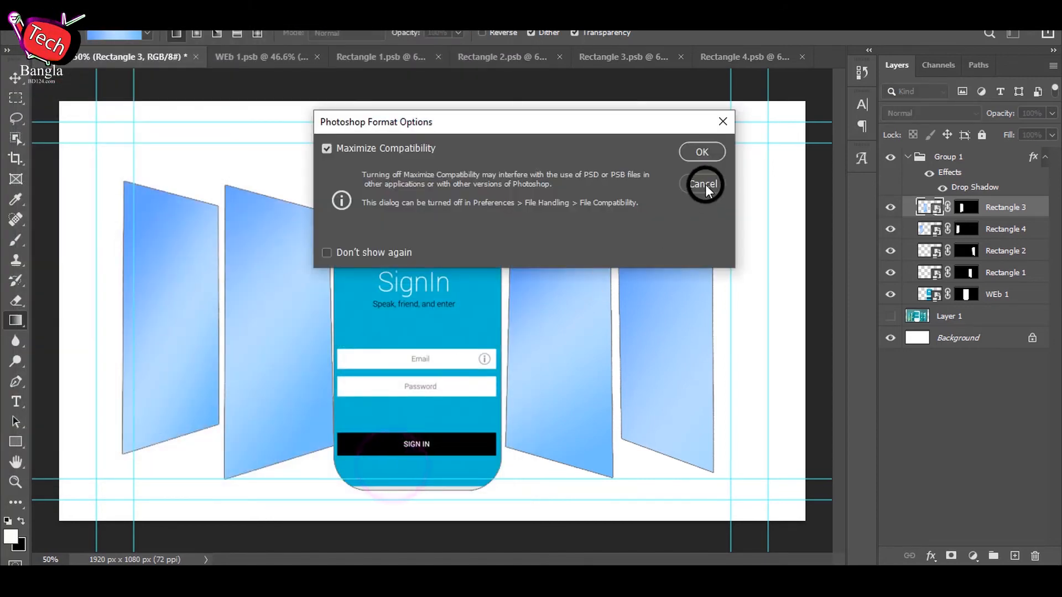
{"action": "left_click", "coordinate": [700, 152]}
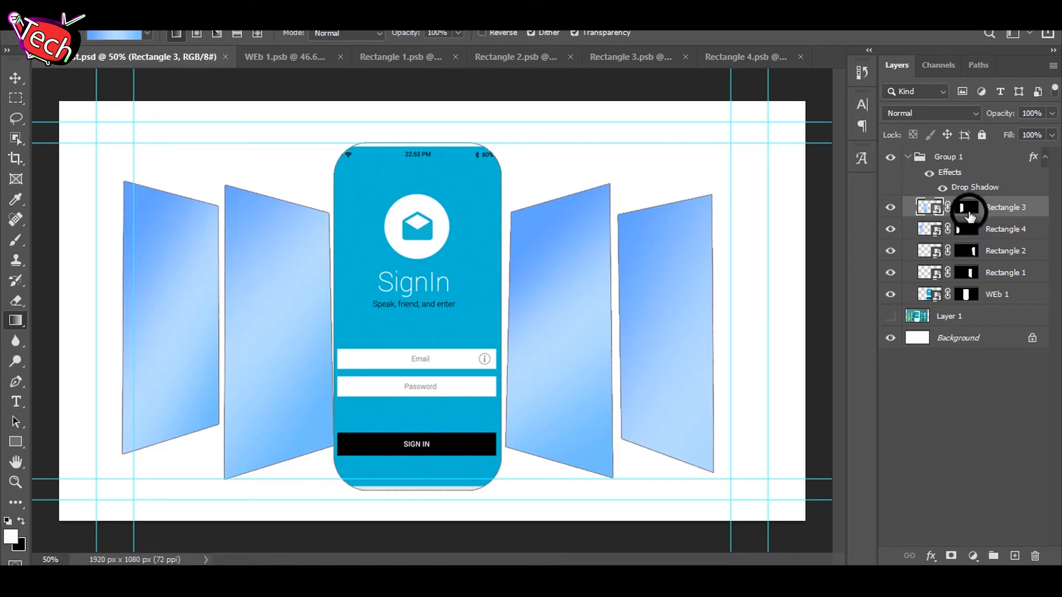
Open the Rectangle 3 Smart Object contents and close the Rectangle 1.psb document
{"action": "double_click", "coordinate": [934, 209]}
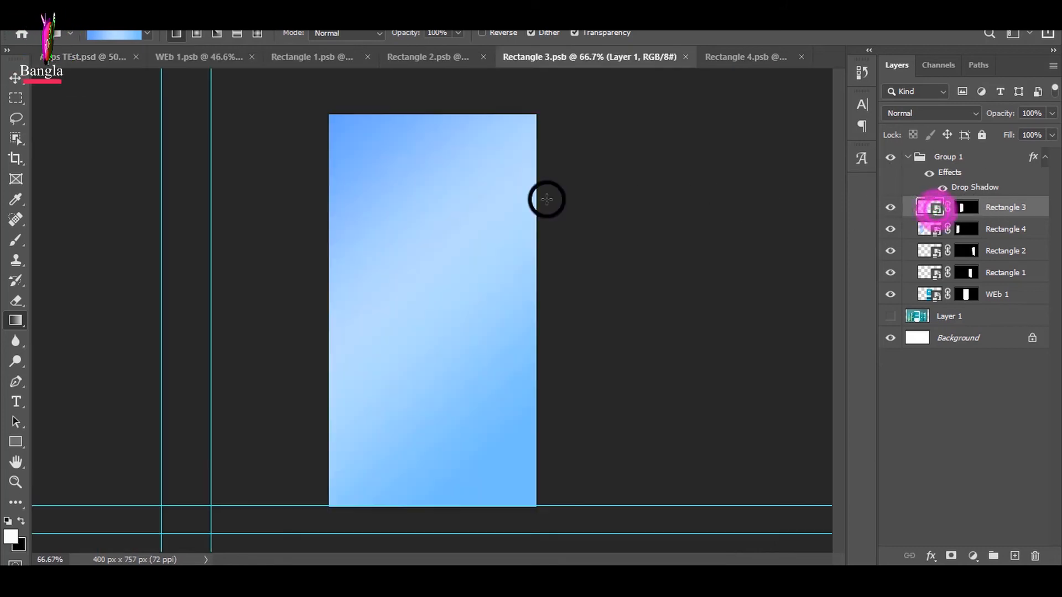
{"action": "left_click", "coordinate": [285, 58]}
{"action": "left_click", "coordinate": [453, 56]}
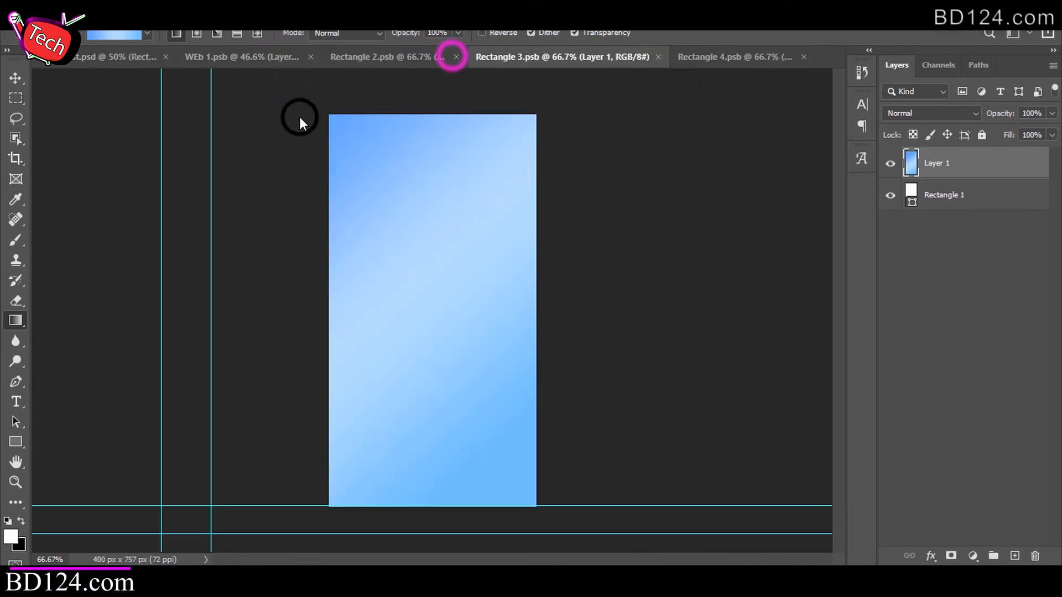
Paste the website screenshot into Rectangle 3.psb, scale it to 115.61% to fill the canvas width, then save and close the contents
{"action": "left_click", "coordinate": [28, 11]}
{"action": "left_click", "coordinate": [55, 41]}
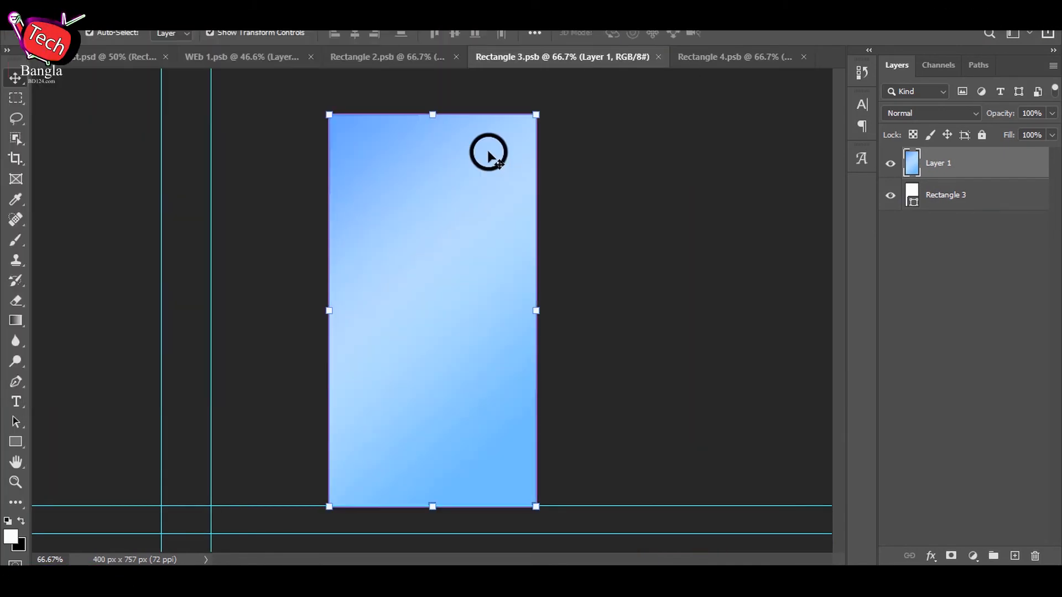
{"action": "key", "text": "ctrl+v"}
{"action": "left_click_drag", "start_coordinate": [412, 221], "coordinate": [397, 221]}
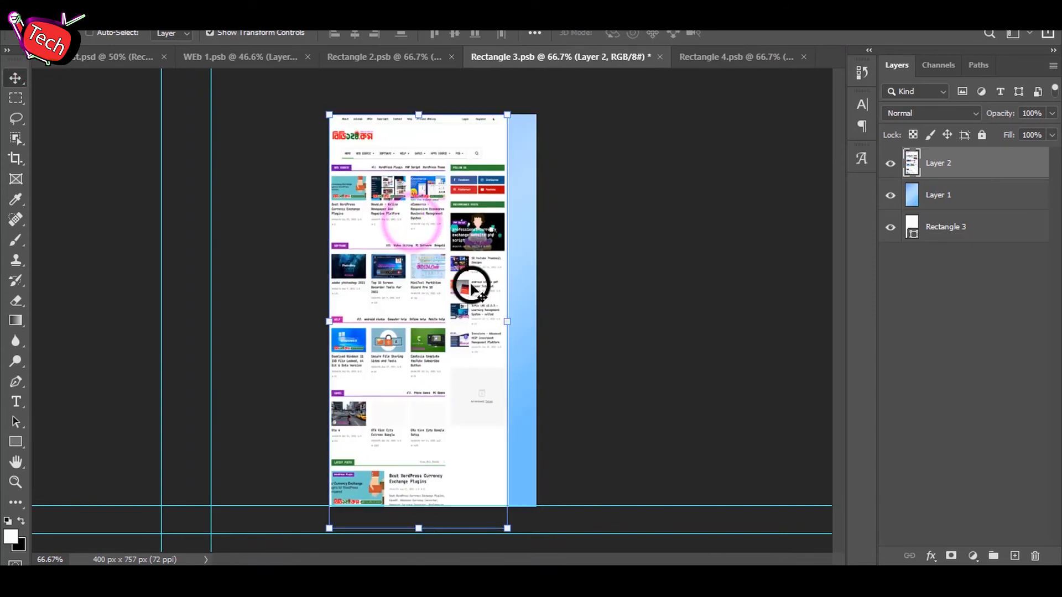
{"action": "left_click", "coordinate": [507, 321]}
{"action": "left_click_drag", "start_coordinate": [523, 324], "coordinate": [535, 325]}
{"action": "left_click_drag", "start_coordinate": [425, 214], "coordinate": [426, 224]}
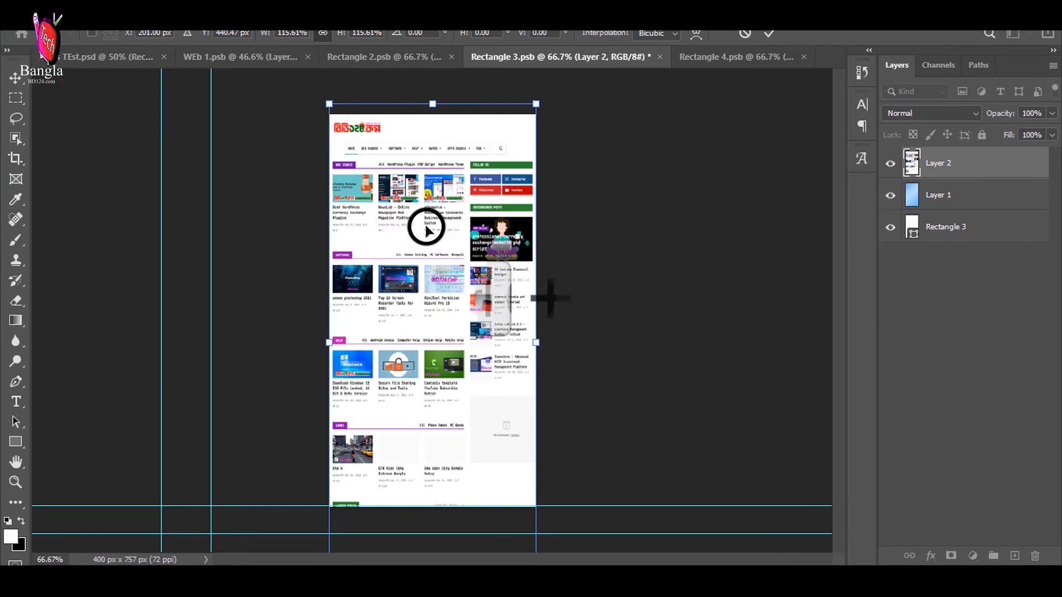
{"action": "key", "text": "ctrl+s"}
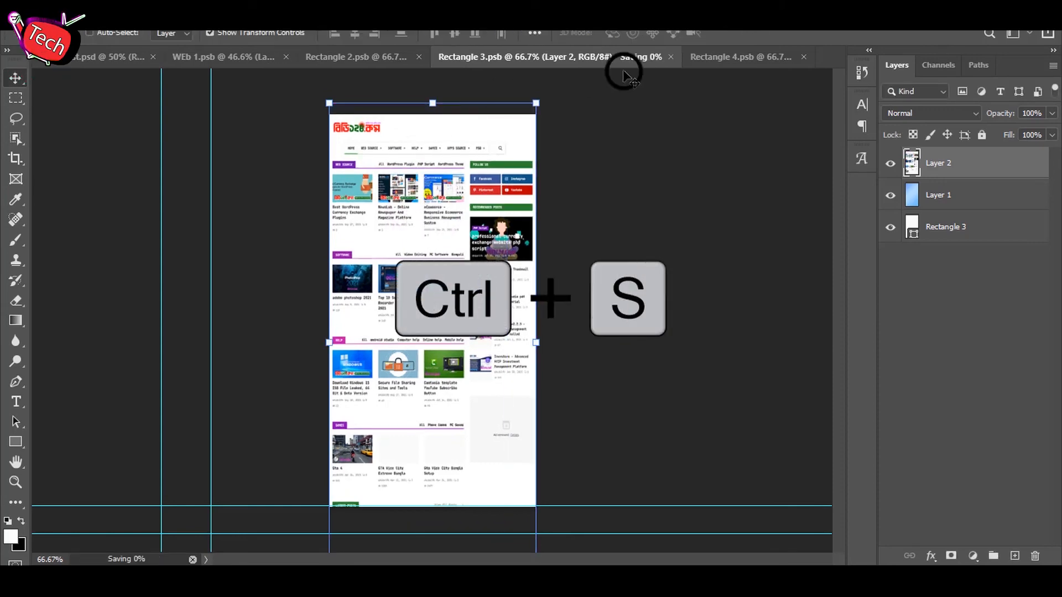
{"action": "left_click", "coordinate": [663, 59]}
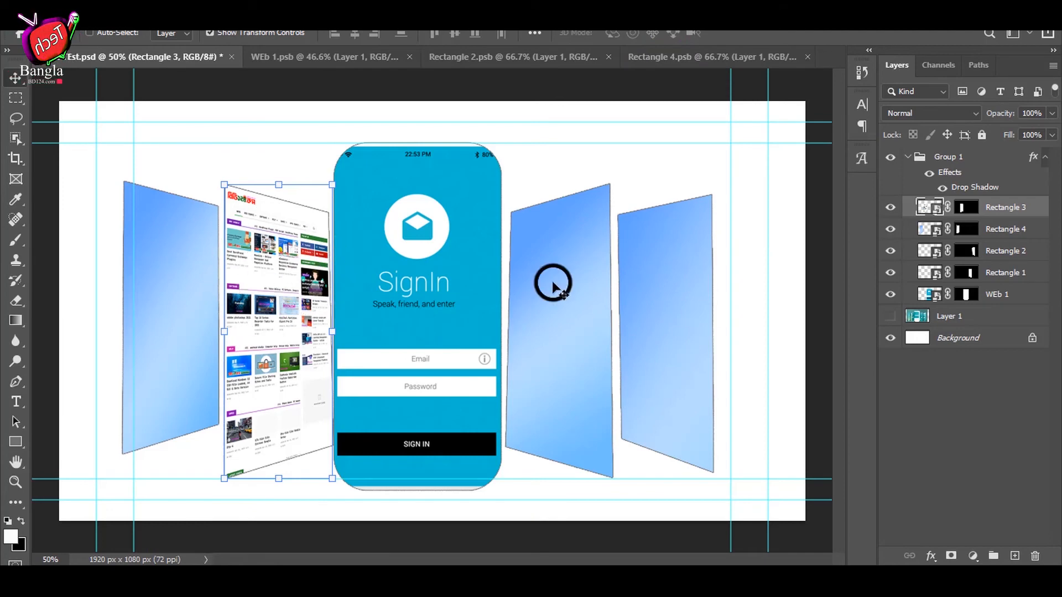
Paste the website screenshot into the Rectangle 4 Smart Object, enlarge and position it to cover the gradient, then save and close its contents
{"action": "left_click", "coordinate": [934, 233]}
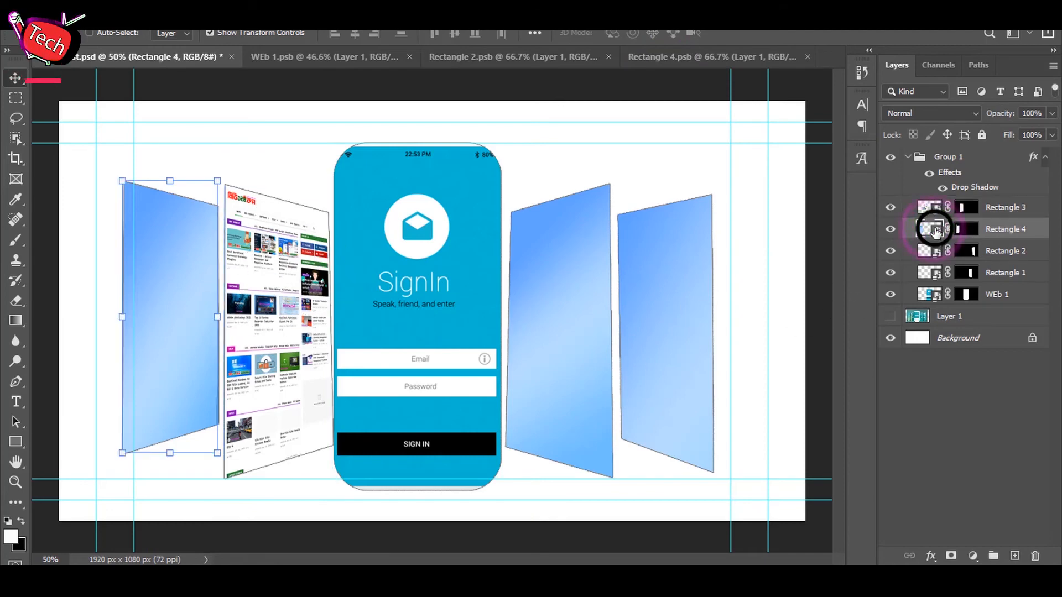
{"action": "double_click", "coordinate": [934, 231]}
{"action": "key", "text": "ctrl+v"}
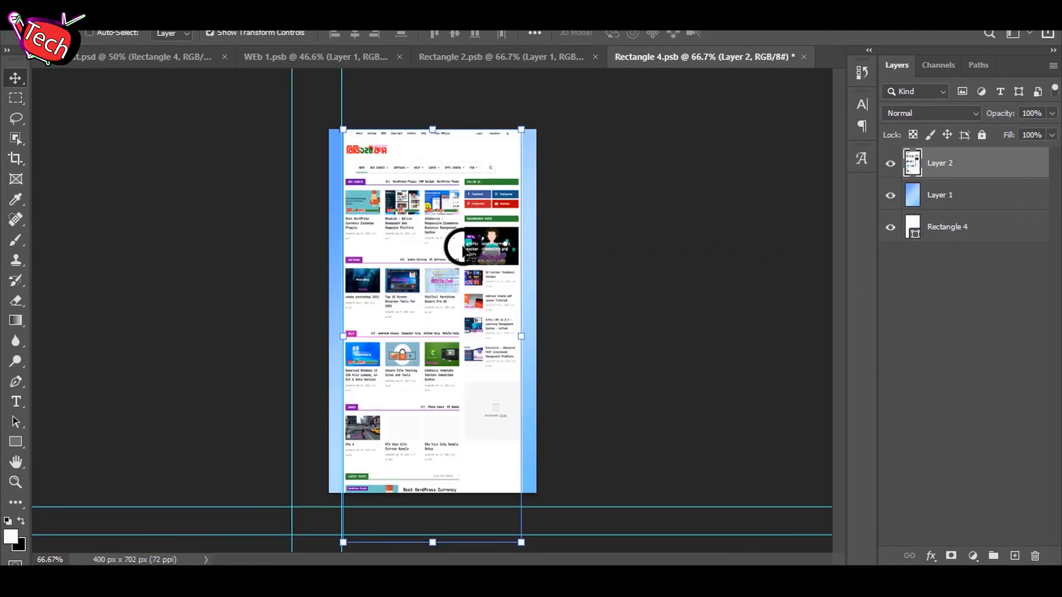
{"action": "left_click_drag", "start_coordinate": [470, 251], "coordinate": [451, 244]}
{"action": "left_click_drag", "start_coordinate": [507, 328], "coordinate": [545, 334]}
{"action": "left_click_drag", "start_coordinate": [441, 275], "coordinate": [443, 306]}
{"action": "key", "text": "Return"}
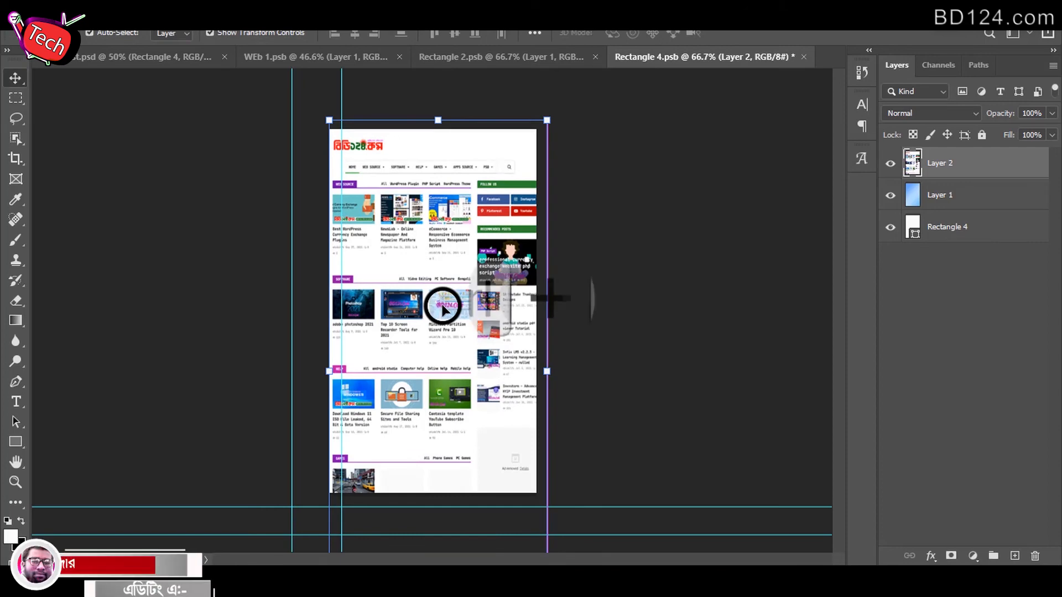
{"action": "key", "text": "ctrl+s"}
{"action": "left_click", "coordinate": [802, 58]}
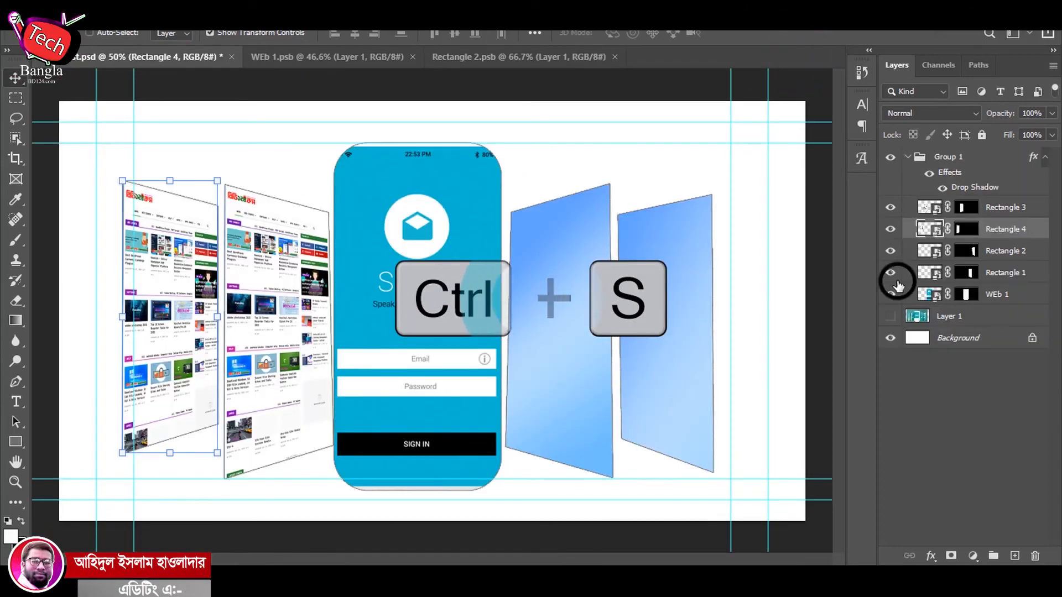
Paste the website screenshot into the Rectangle 2 Smart Object, scale it to 106.07% to cover the canvas, then save and close its contents
{"action": "left_click", "coordinate": [936, 250]}
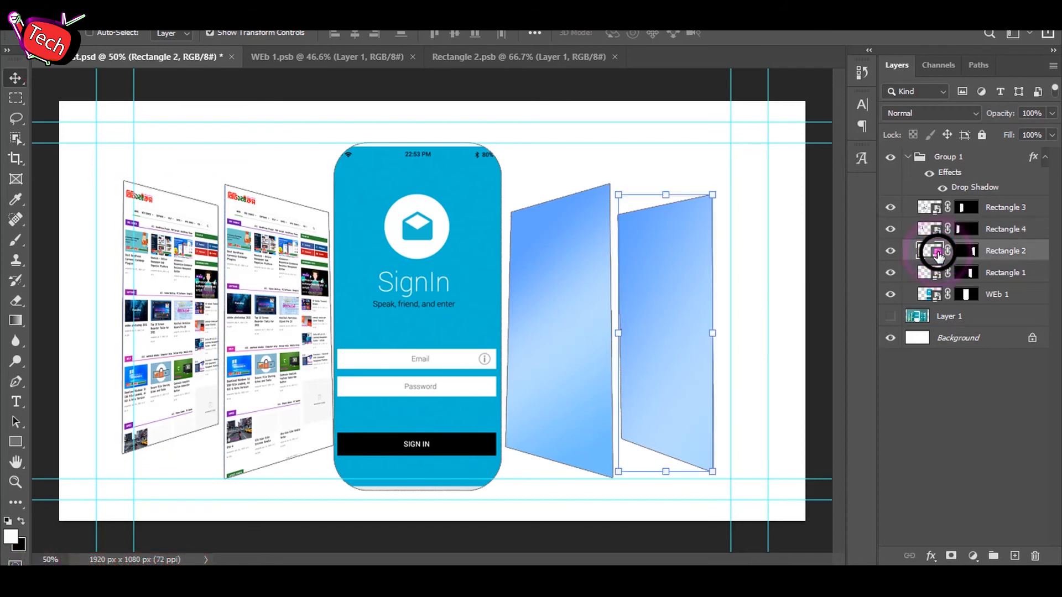
{"action": "double_click", "coordinate": [936, 251]}
{"action": "key", "text": "ctrl+v"}
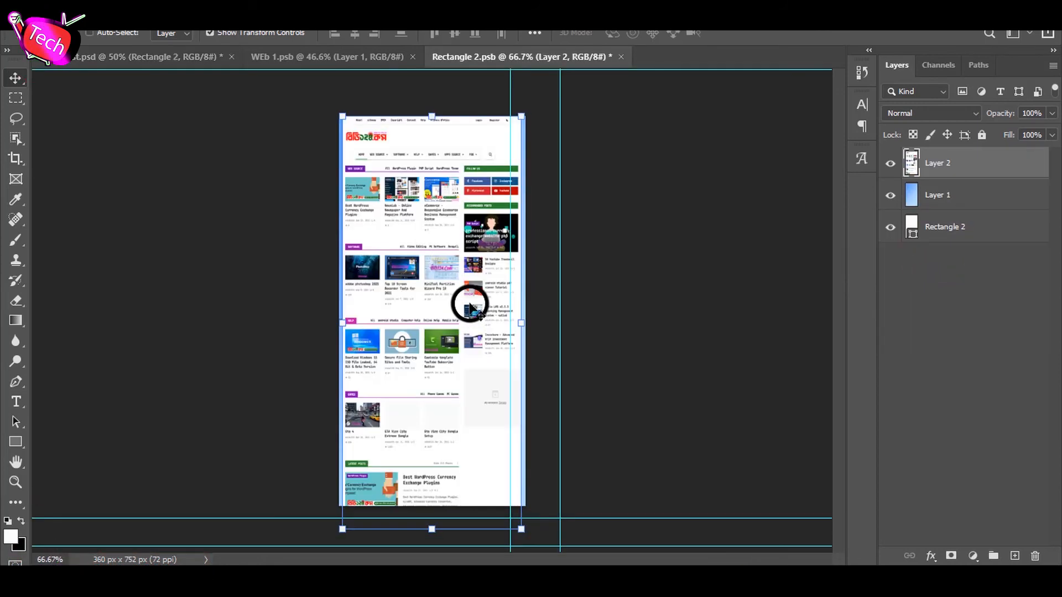
{"action": "key", "text": "ctrl+s"}
{"action": "left_click_drag", "start_coordinate": [525, 324], "coordinate": [537, 325]}
{"action": "left_click_drag", "start_coordinate": [480, 293], "coordinate": [478, 297]}
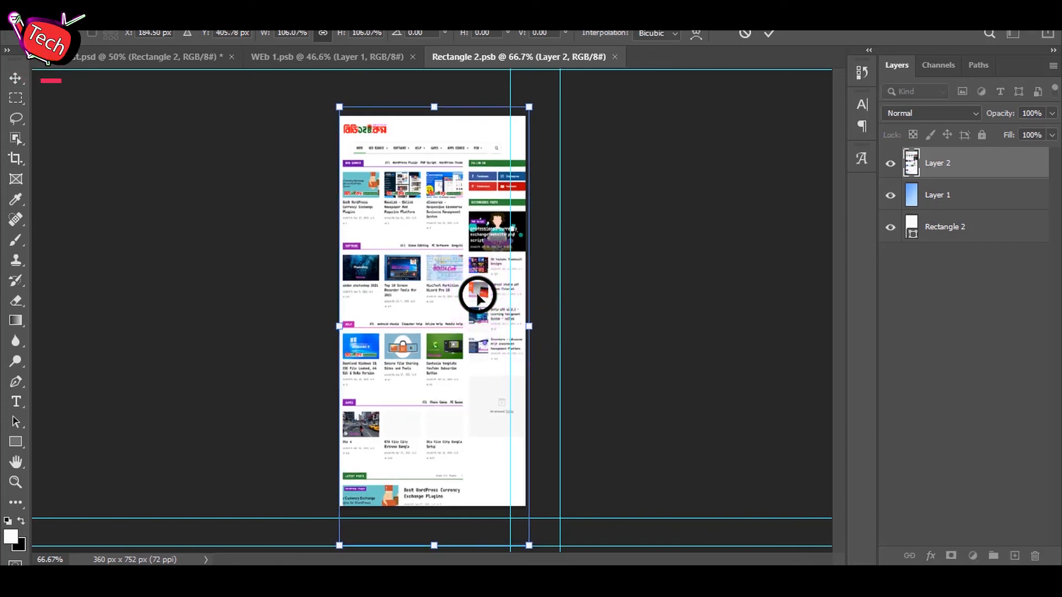
{"action": "key", "text": "Return"}
{"action": "key", "text": "ctrl+s"}
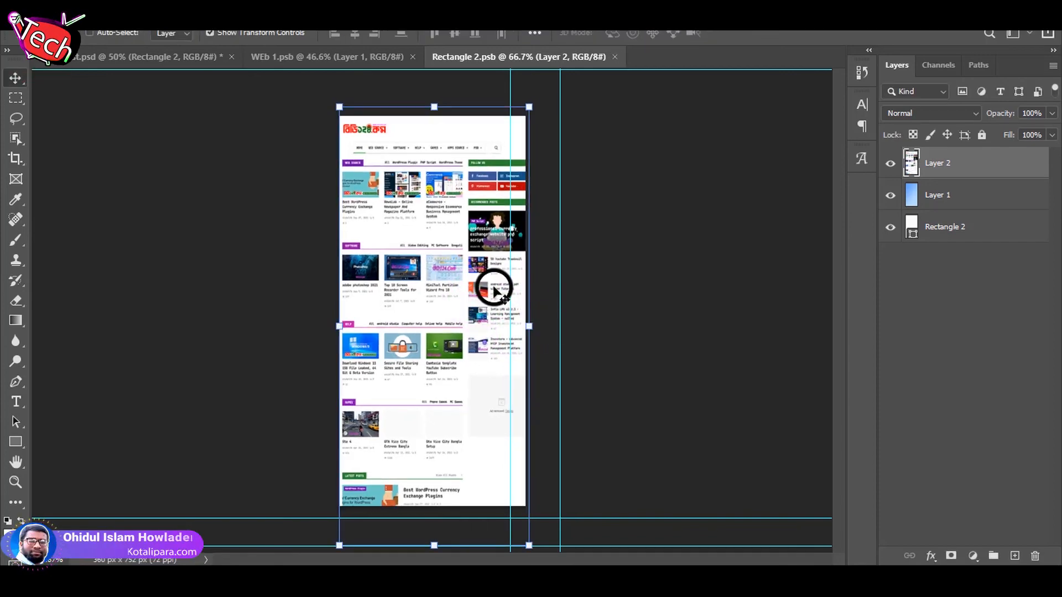
{"action": "left_click", "coordinate": [614, 57]}
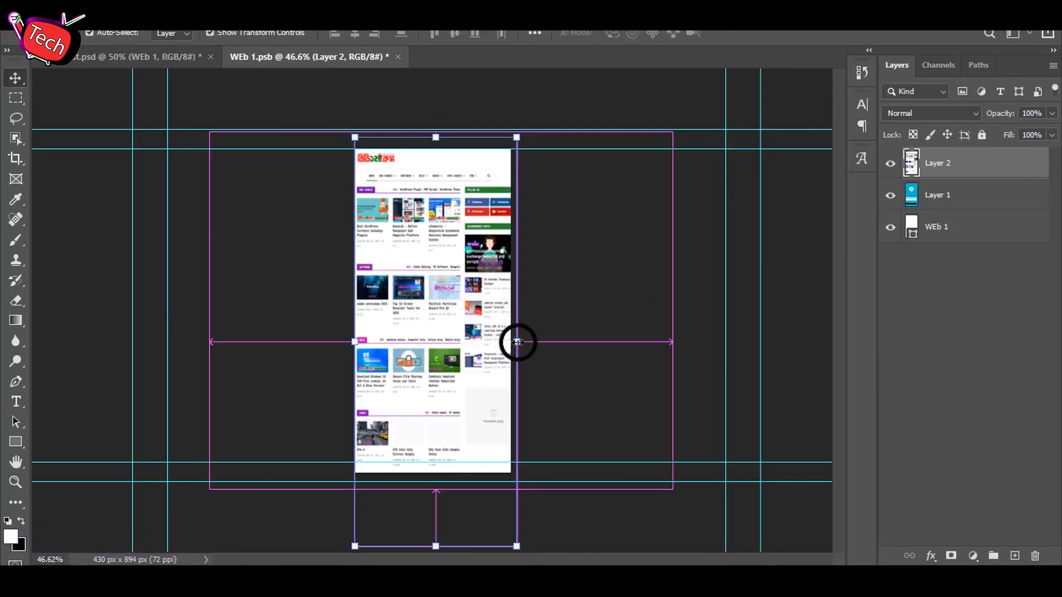
Return to the Apps TEst.psd mockup document and save a PNG copy as Apps TEst.png with the large file size (fastest saving) option
{"action": "left_click", "coordinate": [143, 58]}
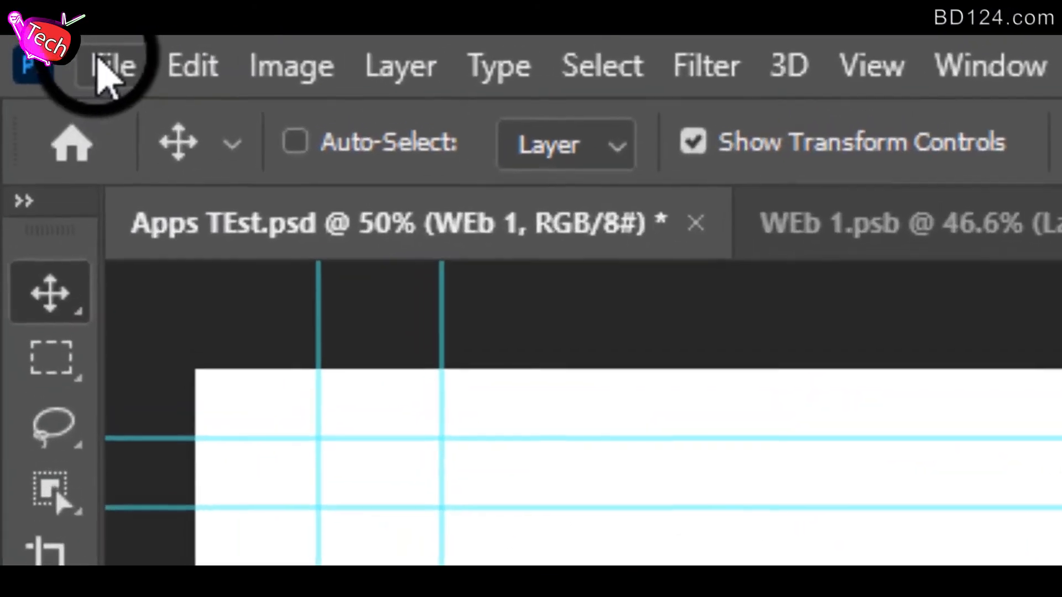
{"action": "left_click", "coordinate": [36, 9]}
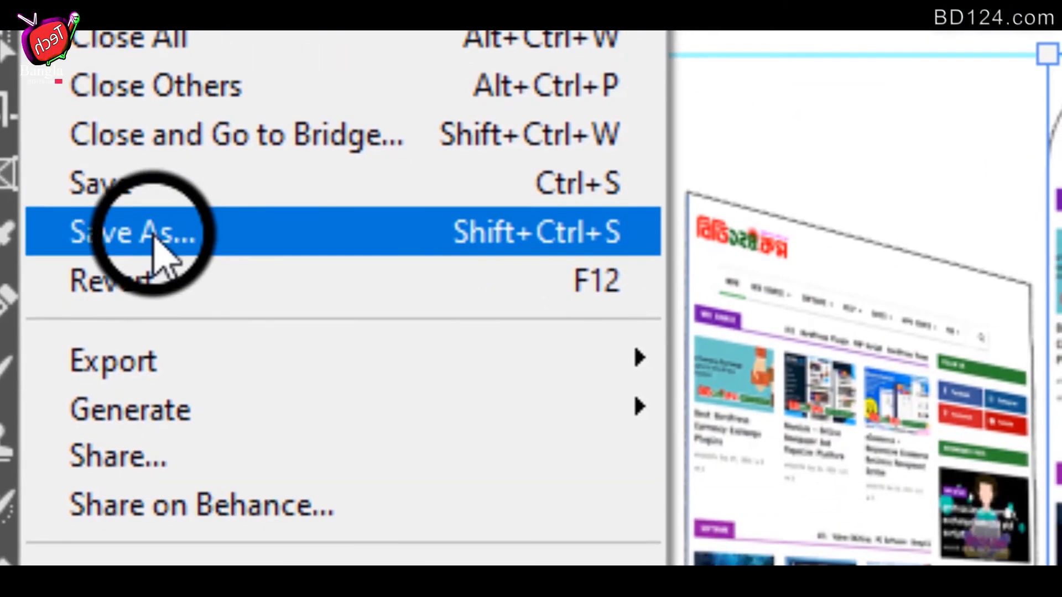
{"action": "left_click", "coordinate": [149, 237]}
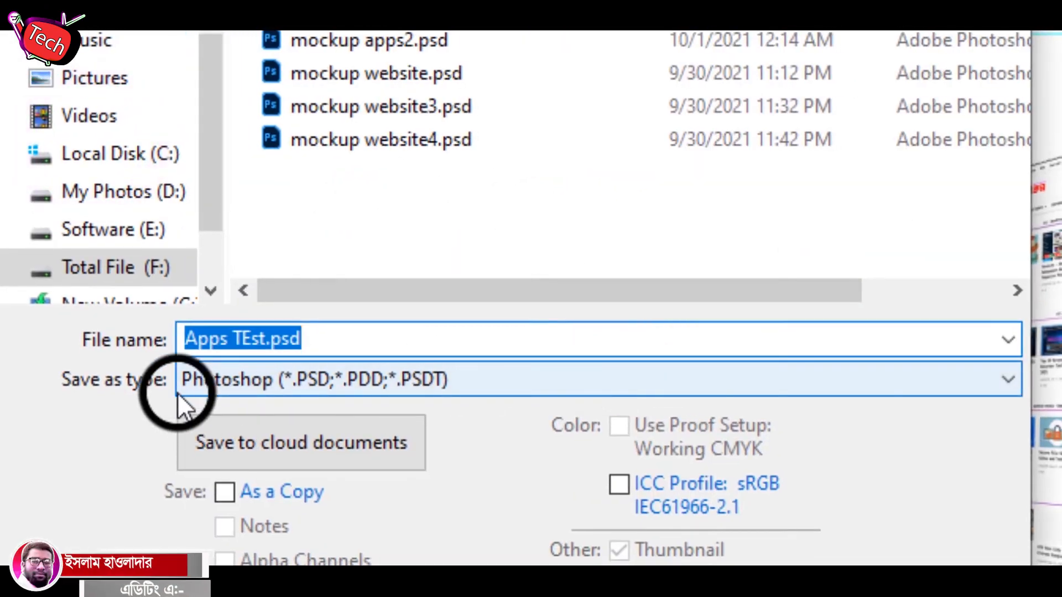
{"action": "left_click", "coordinate": [287, 380]}
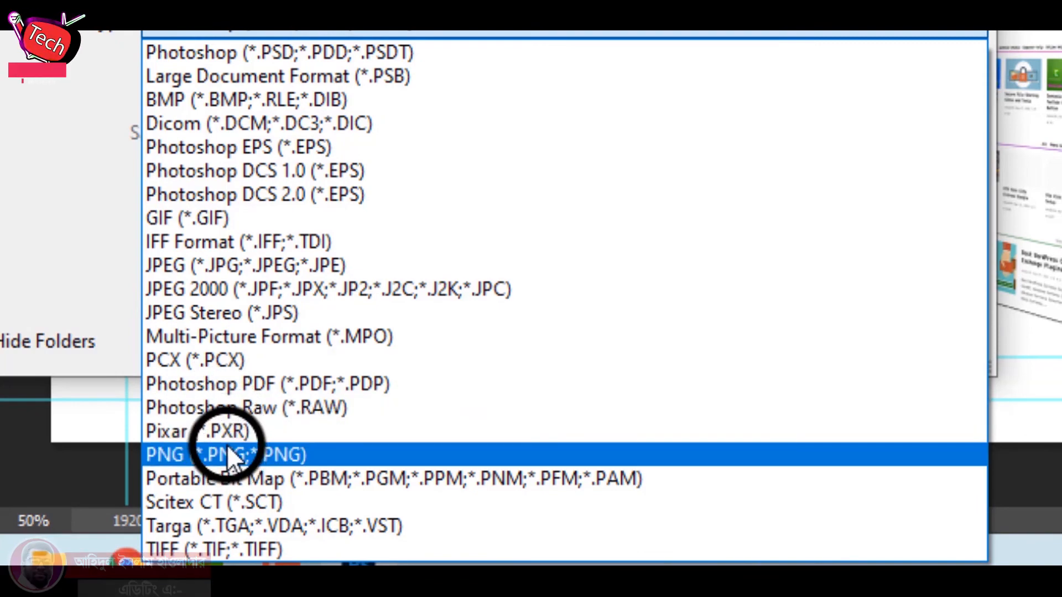
{"action": "left_click", "coordinate": [198, 448]}
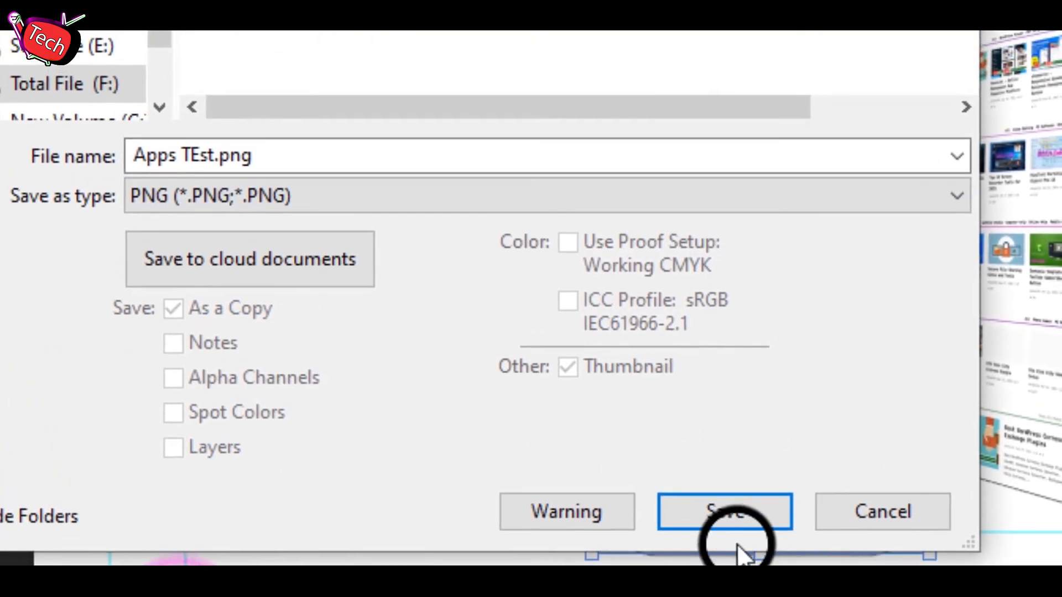
{"action": "left_click", "coordinate": [730, 509]}
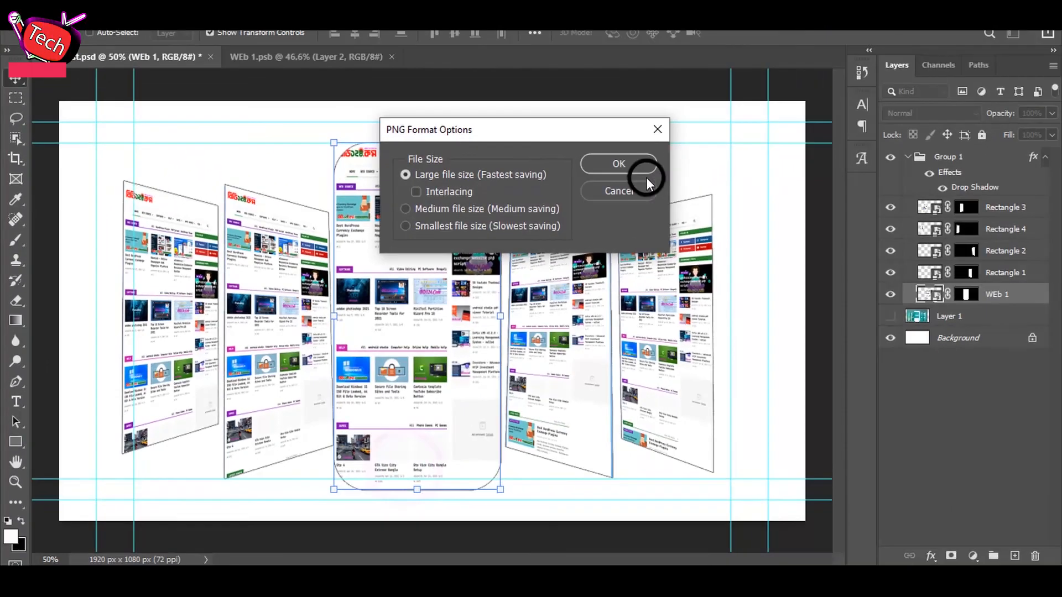
{"action": "left_click", "coordinate": [620, 164]}
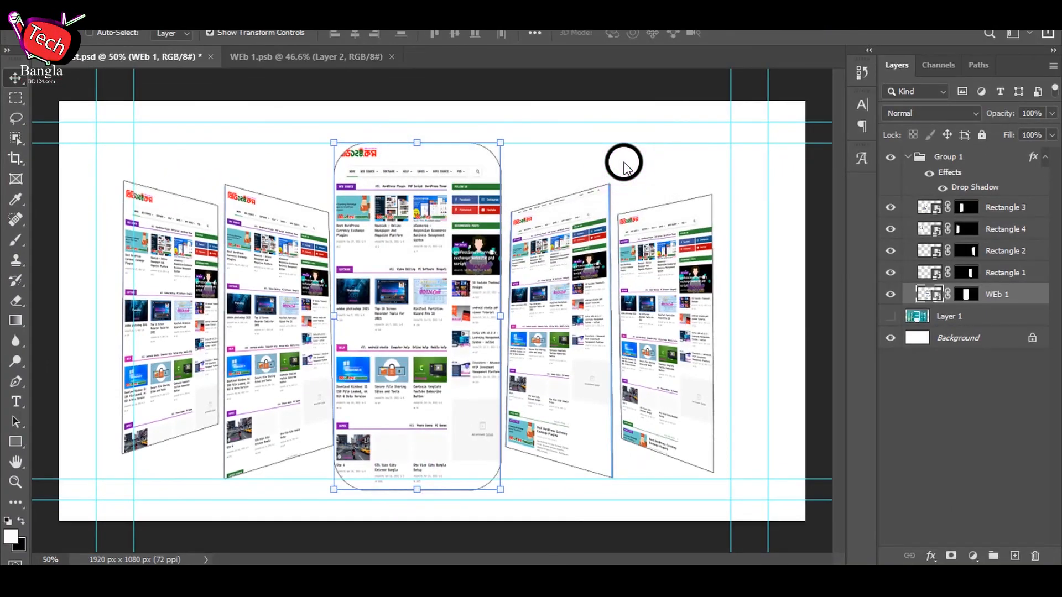